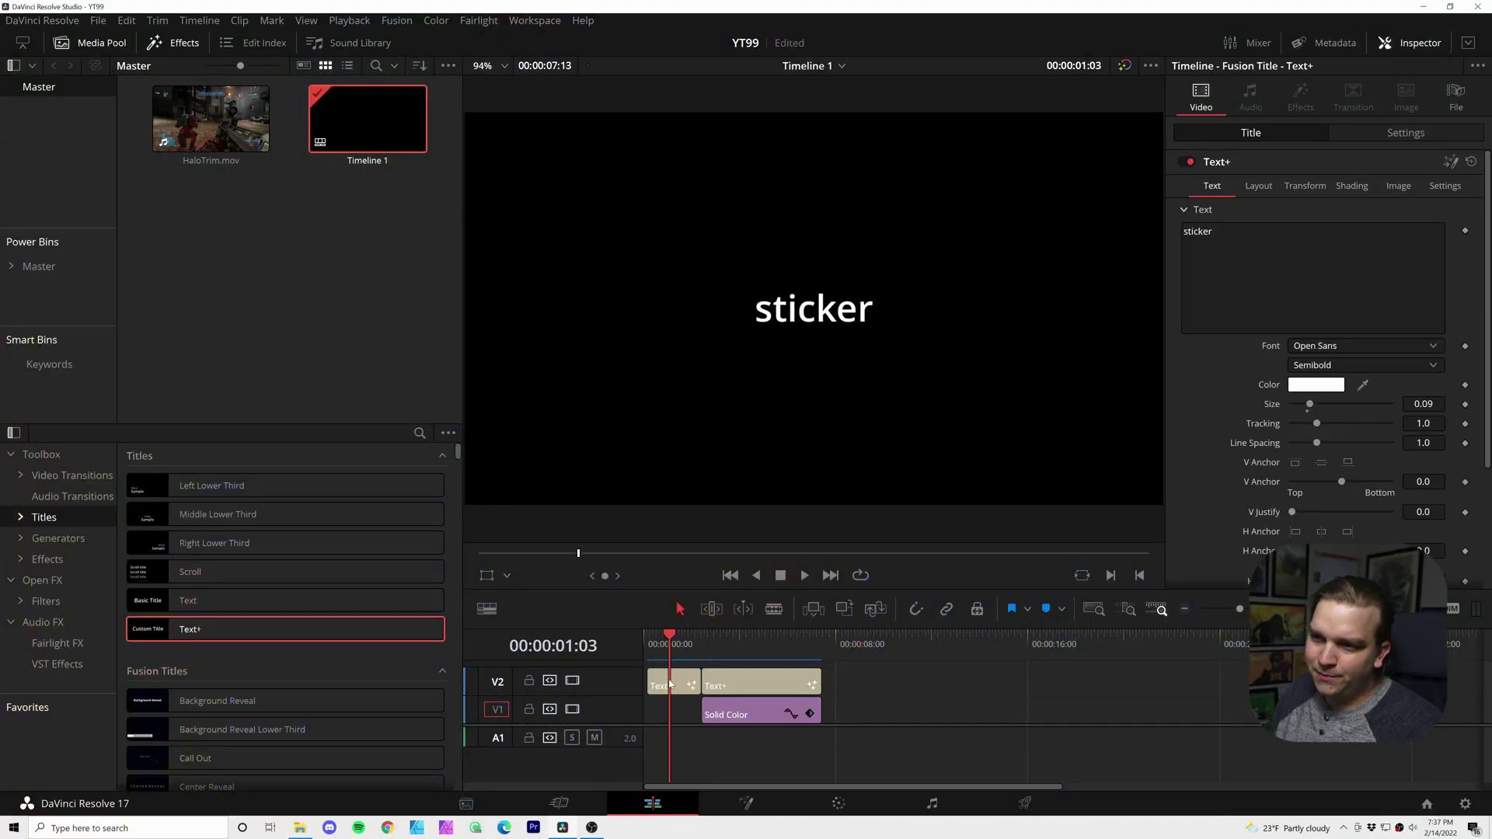
# - Preview the finished STICKER frame, then park the playhead on empty timeline near 00:00:10:08
pyautogui.click(785, 650)
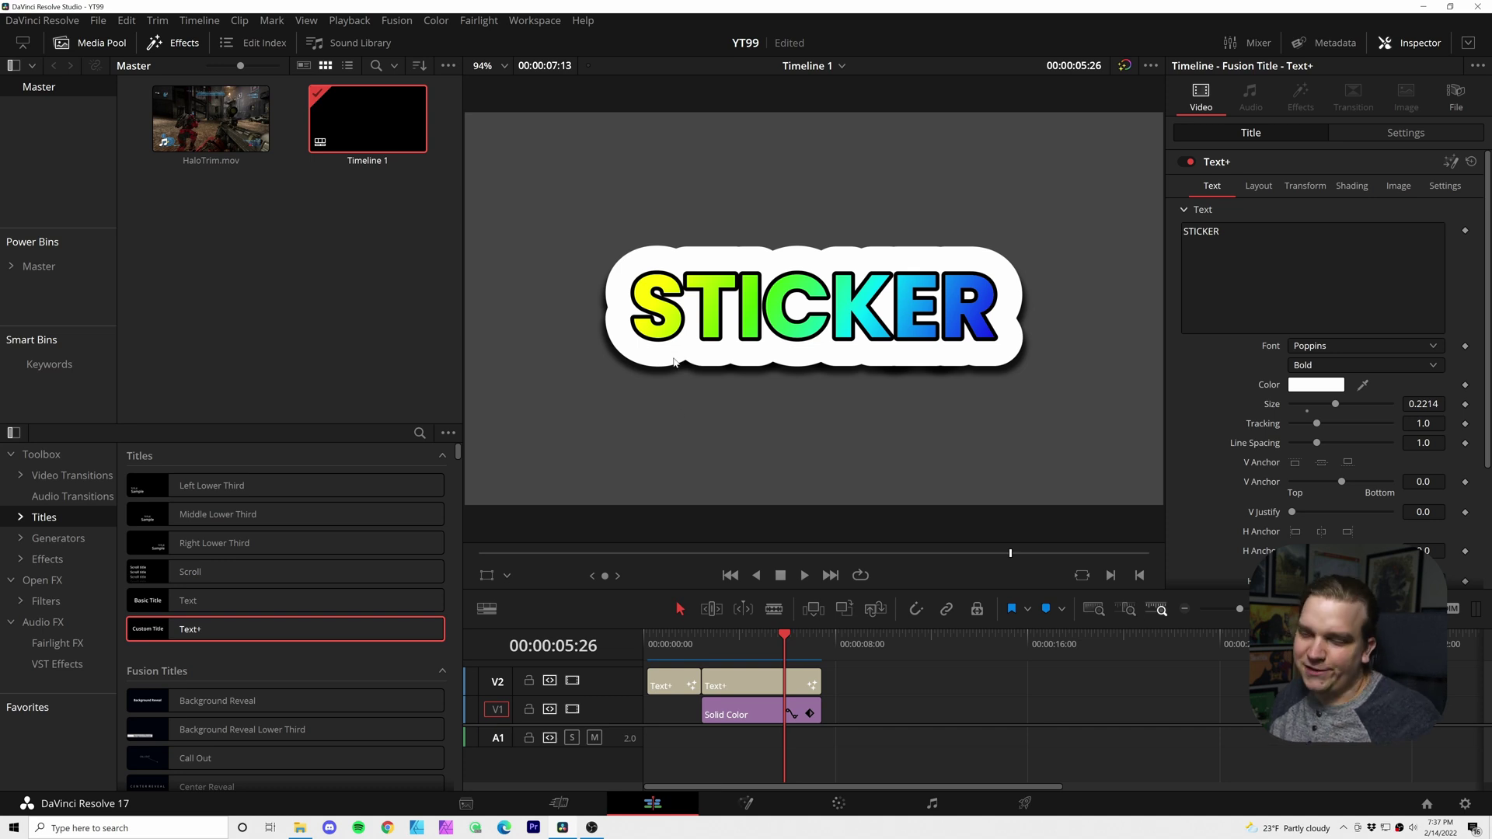
pyautogui.click(890, 670)
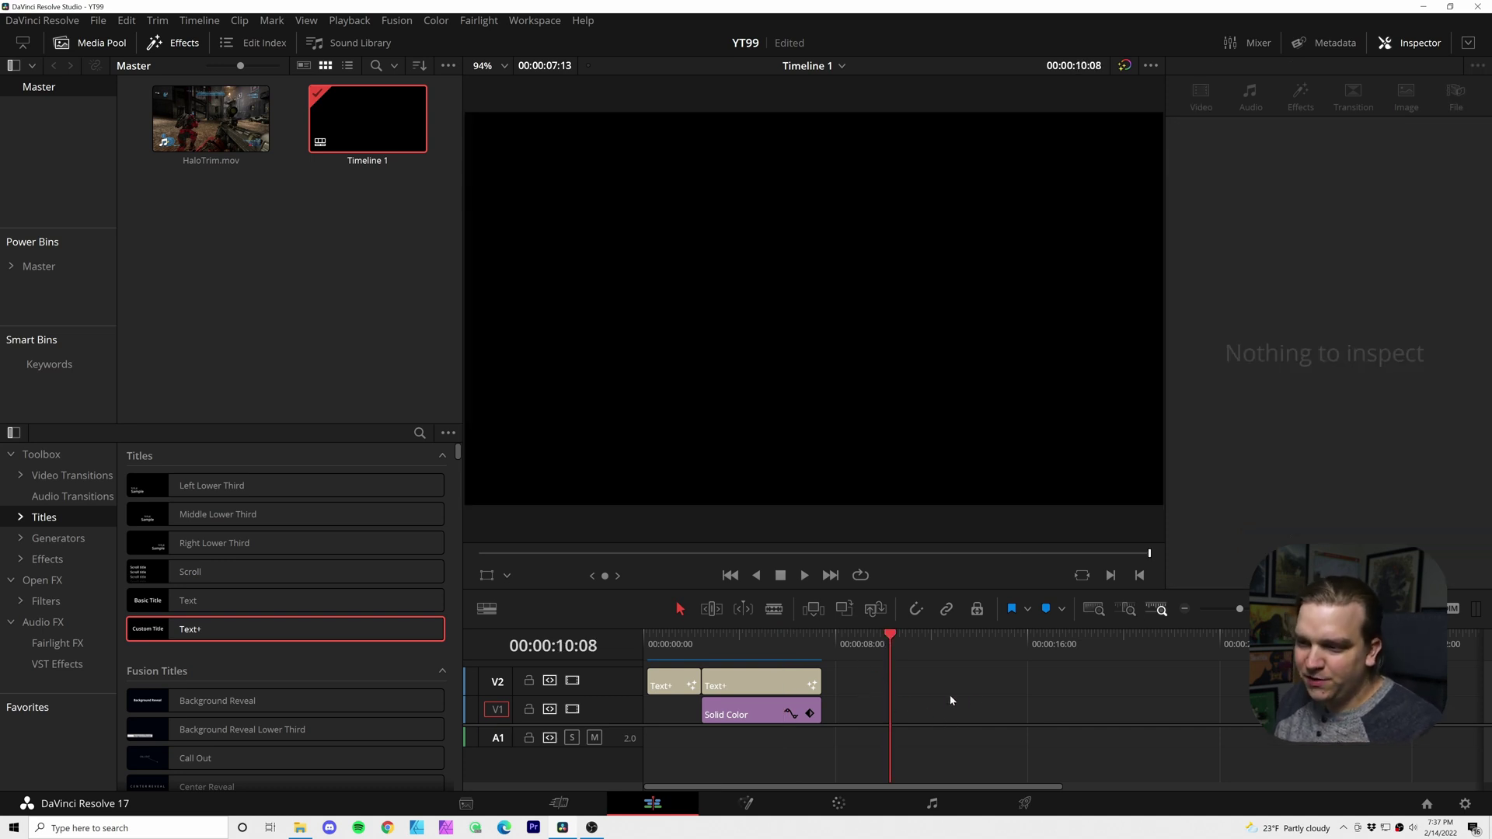
# - Drop a Solid Color generator on V1 after the titles and colour it grey #878787
pyautogui.click(57, 538)
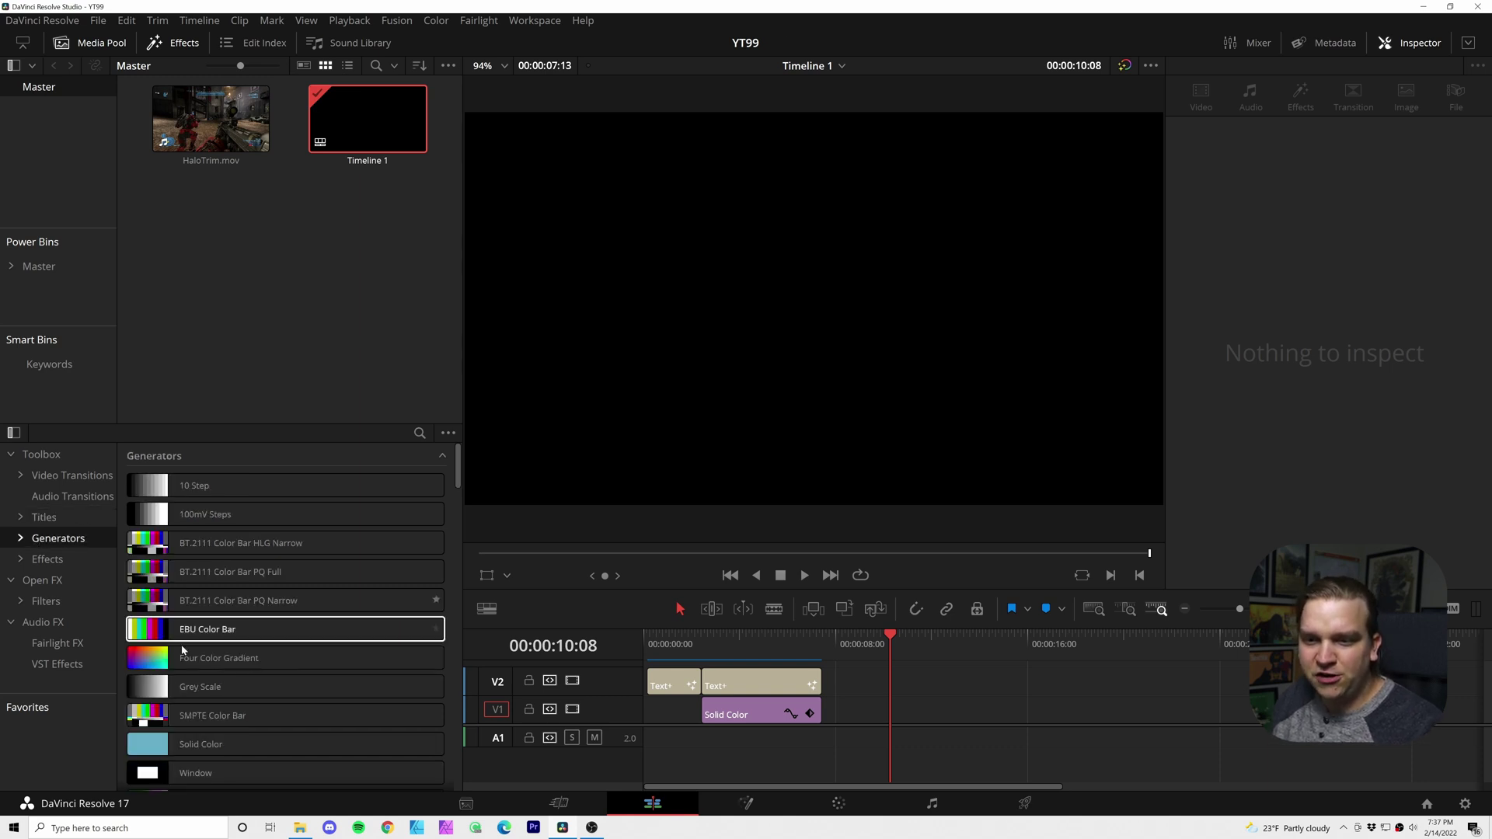
pyautogui.moveTo(202, 745); pyautogui.dragTo(866, 713)
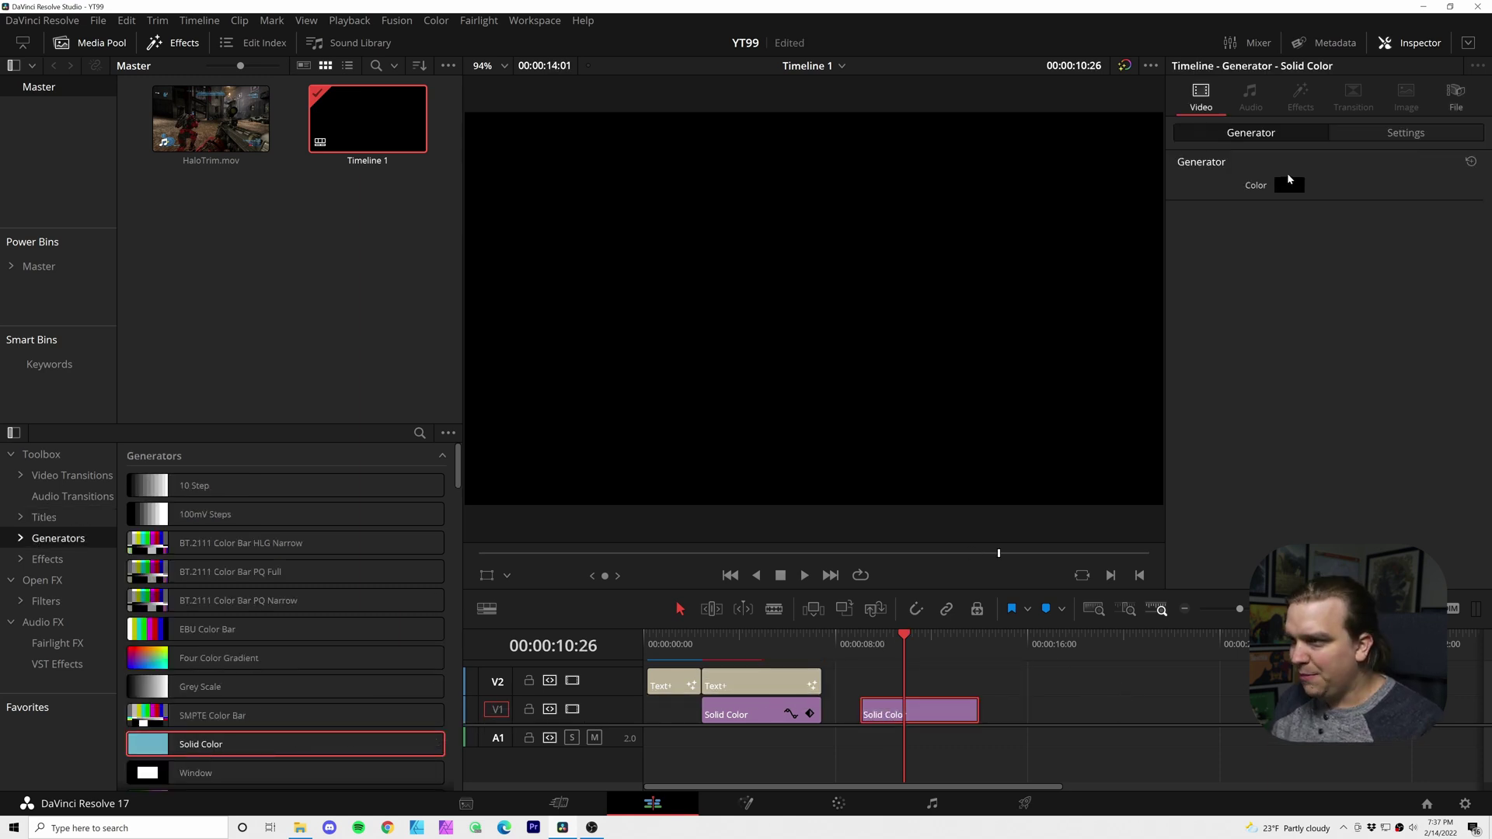
pyautogui.click(1288, 186)
pyautogui.click(911, 336)
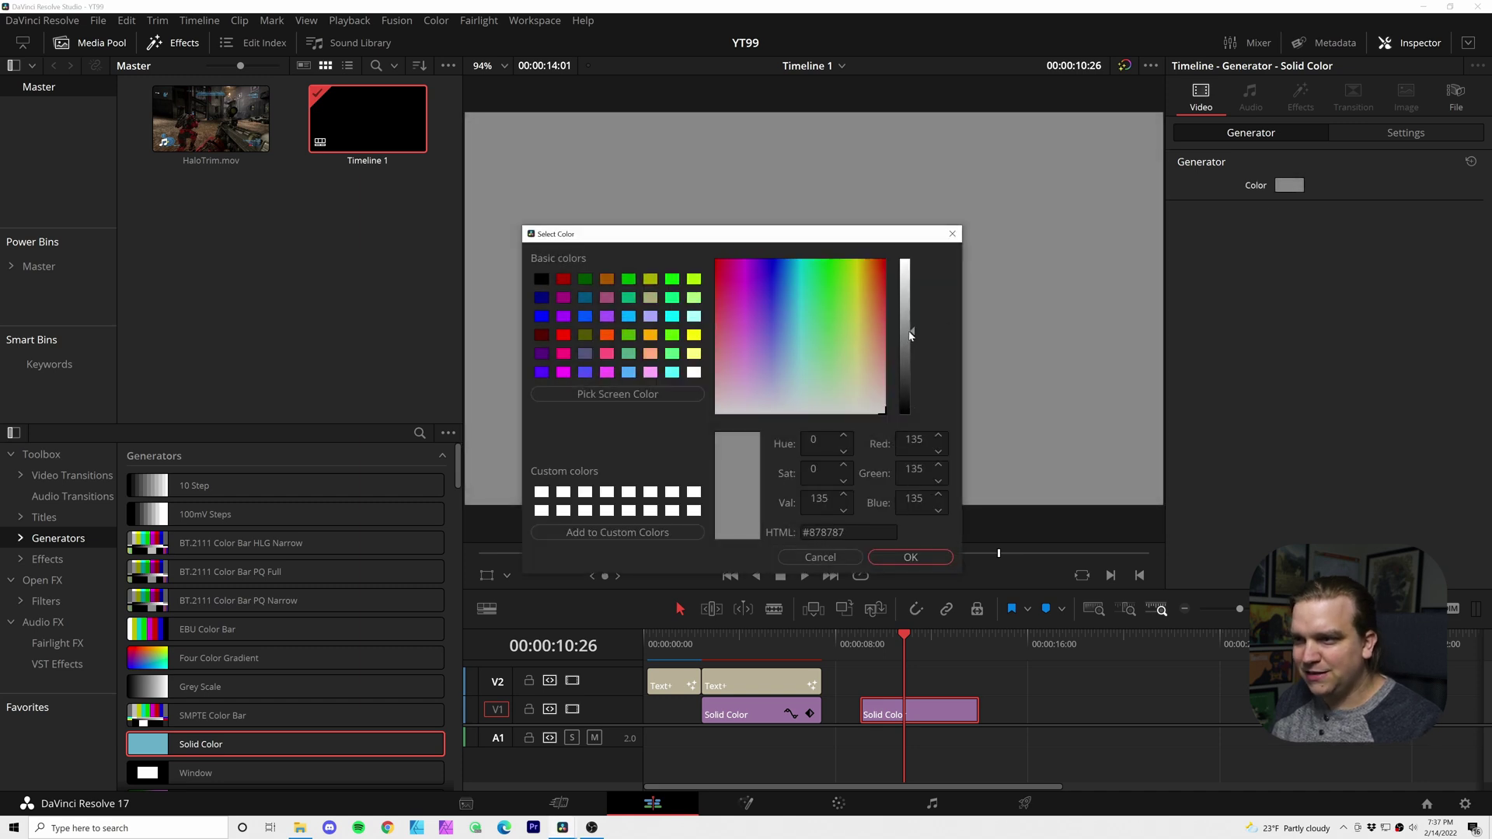
pyautogui.click(910, 557)
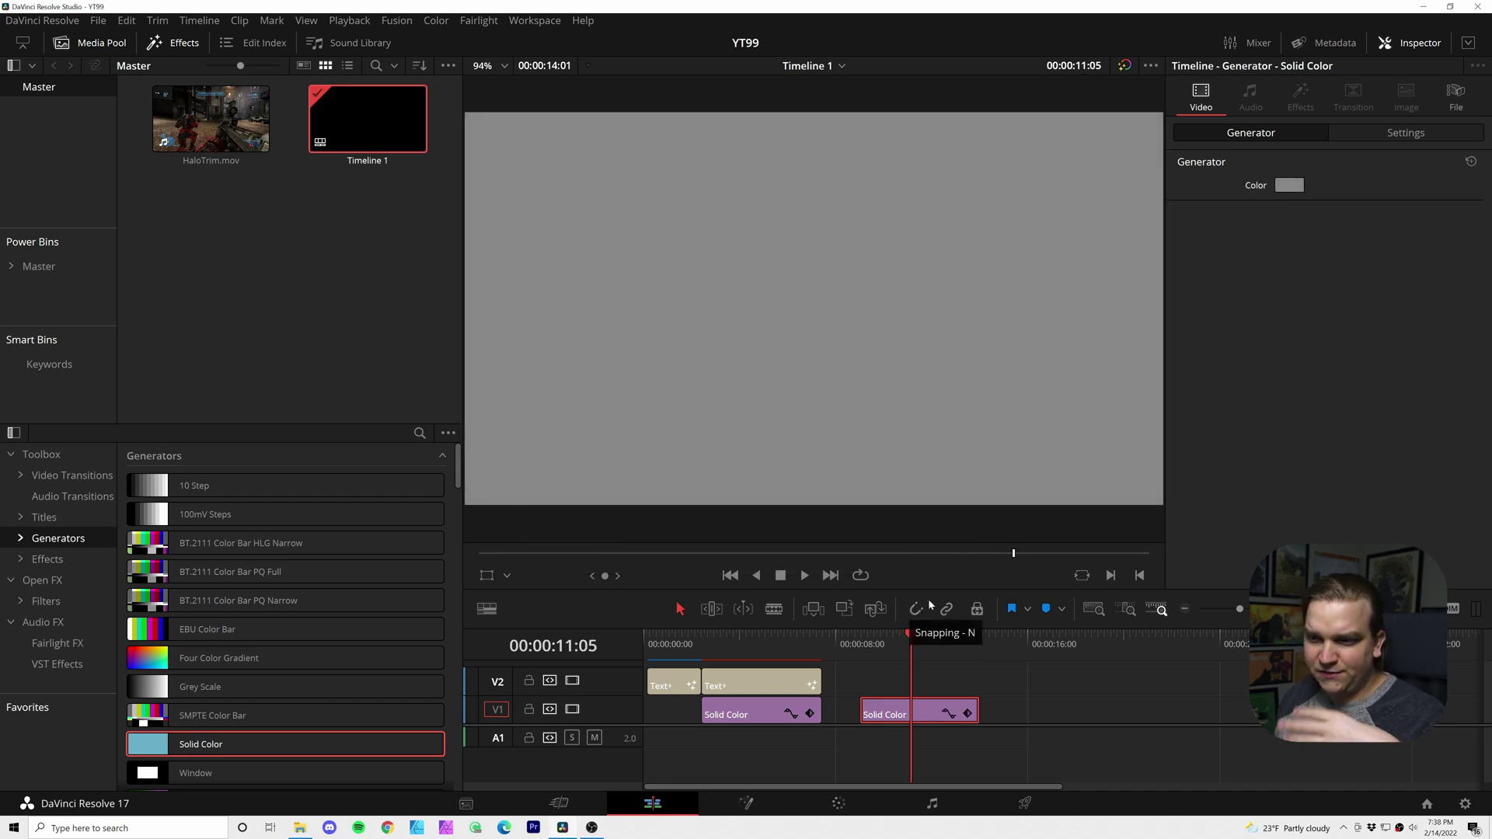
pyautogui.click(765, 645)
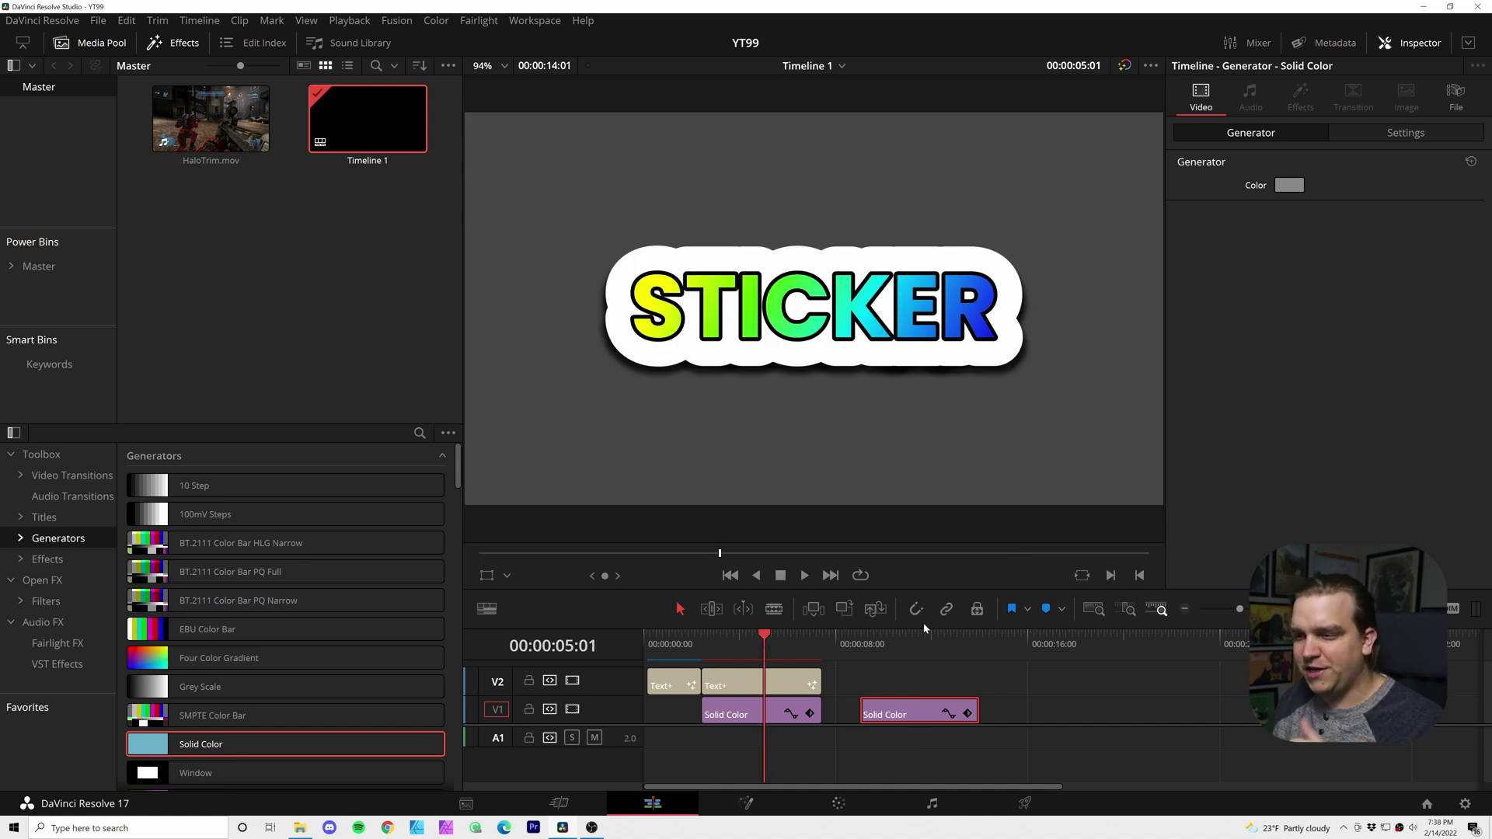
# - Place a Text+ title on V2 above the grey solid reading SUBSCRIBE!
pyautogui.click(907, 640)
pyautogui.click(44, 517)
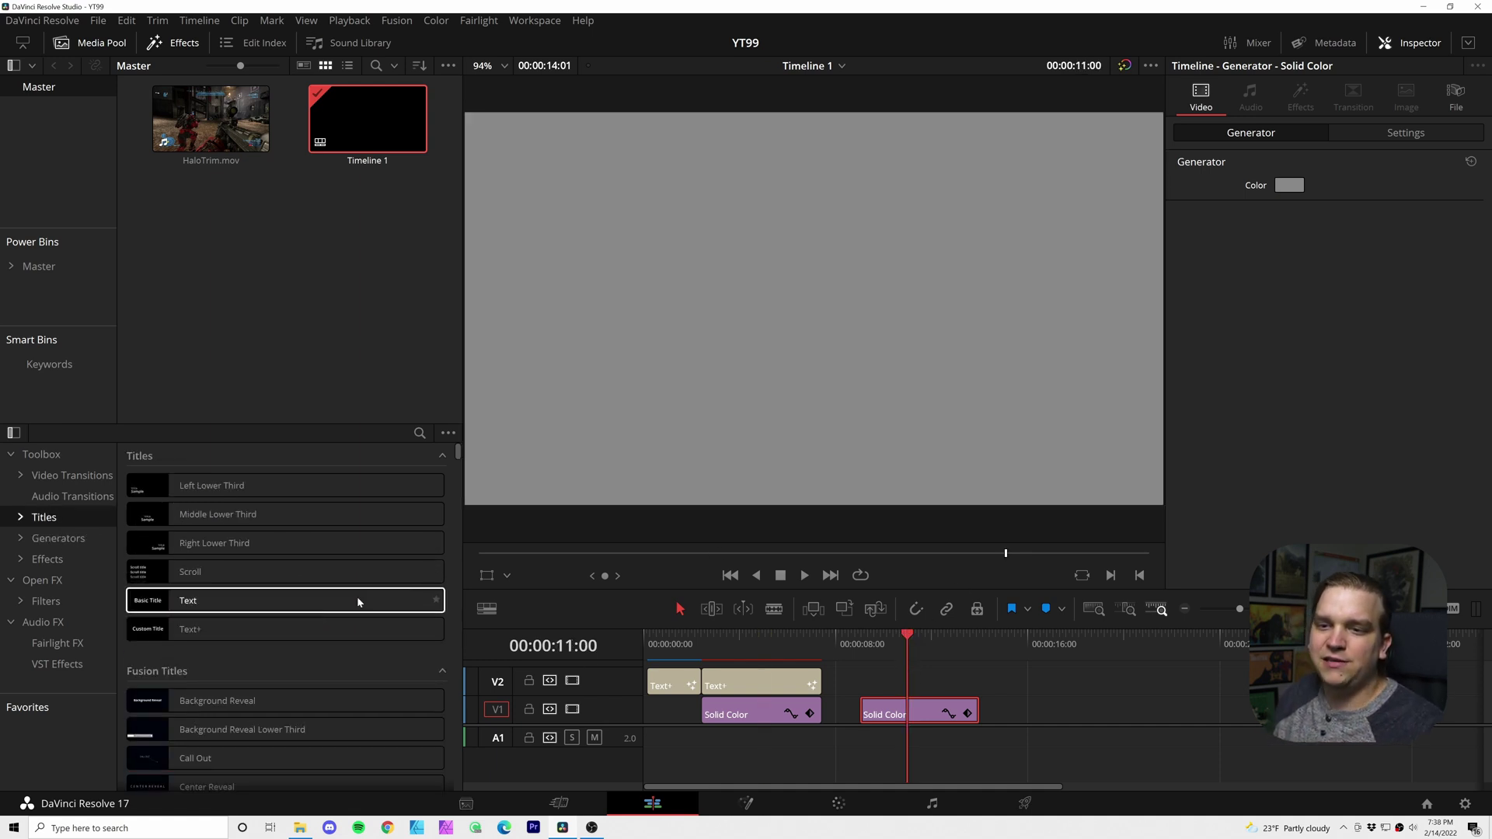
pyautogui.moveTo(190, 628); pyautogui.dragTo(864, 688)
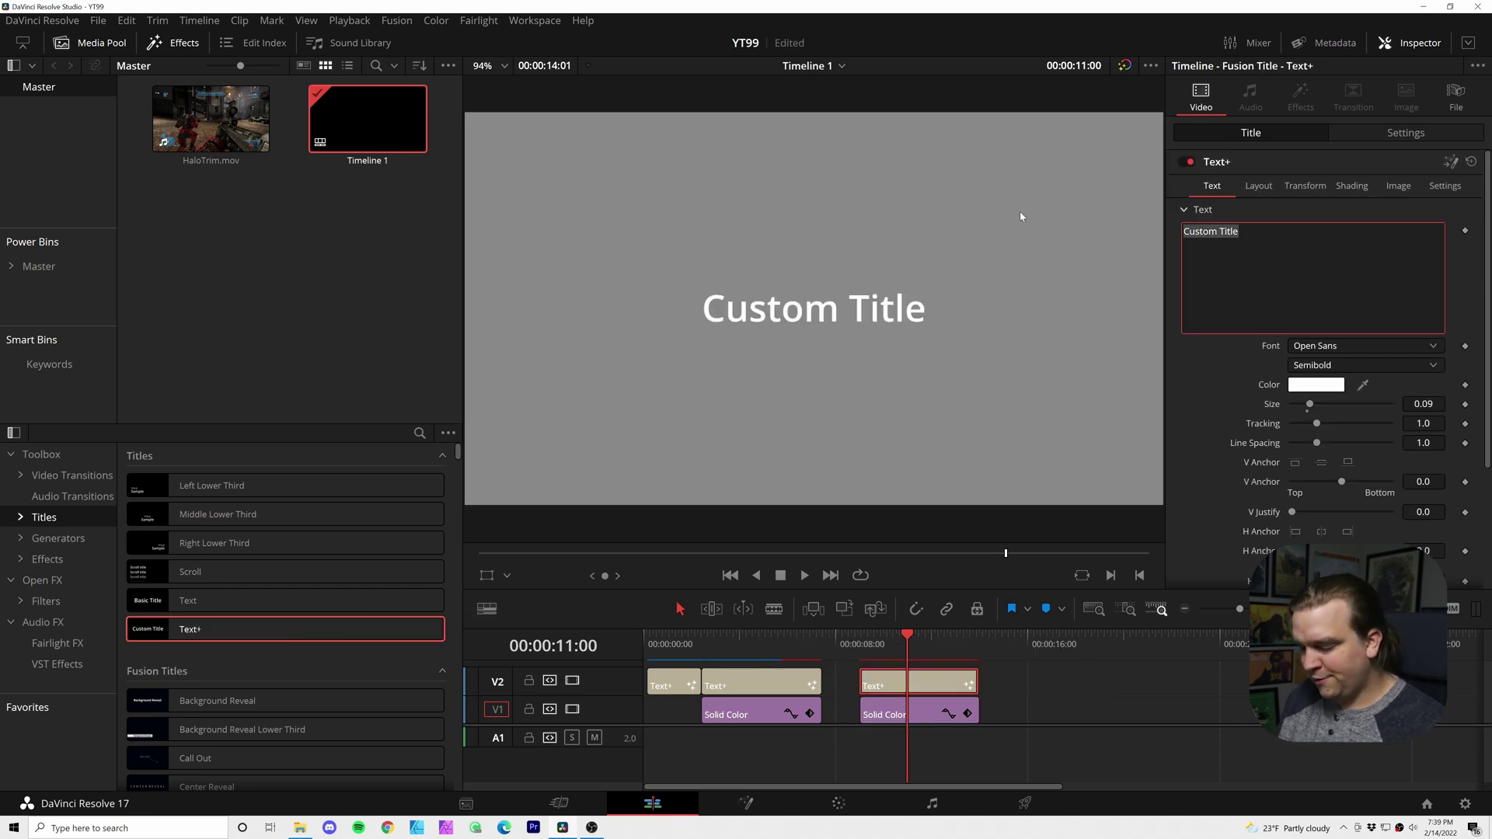
pyautogui.write('SUBSCRIBE!')
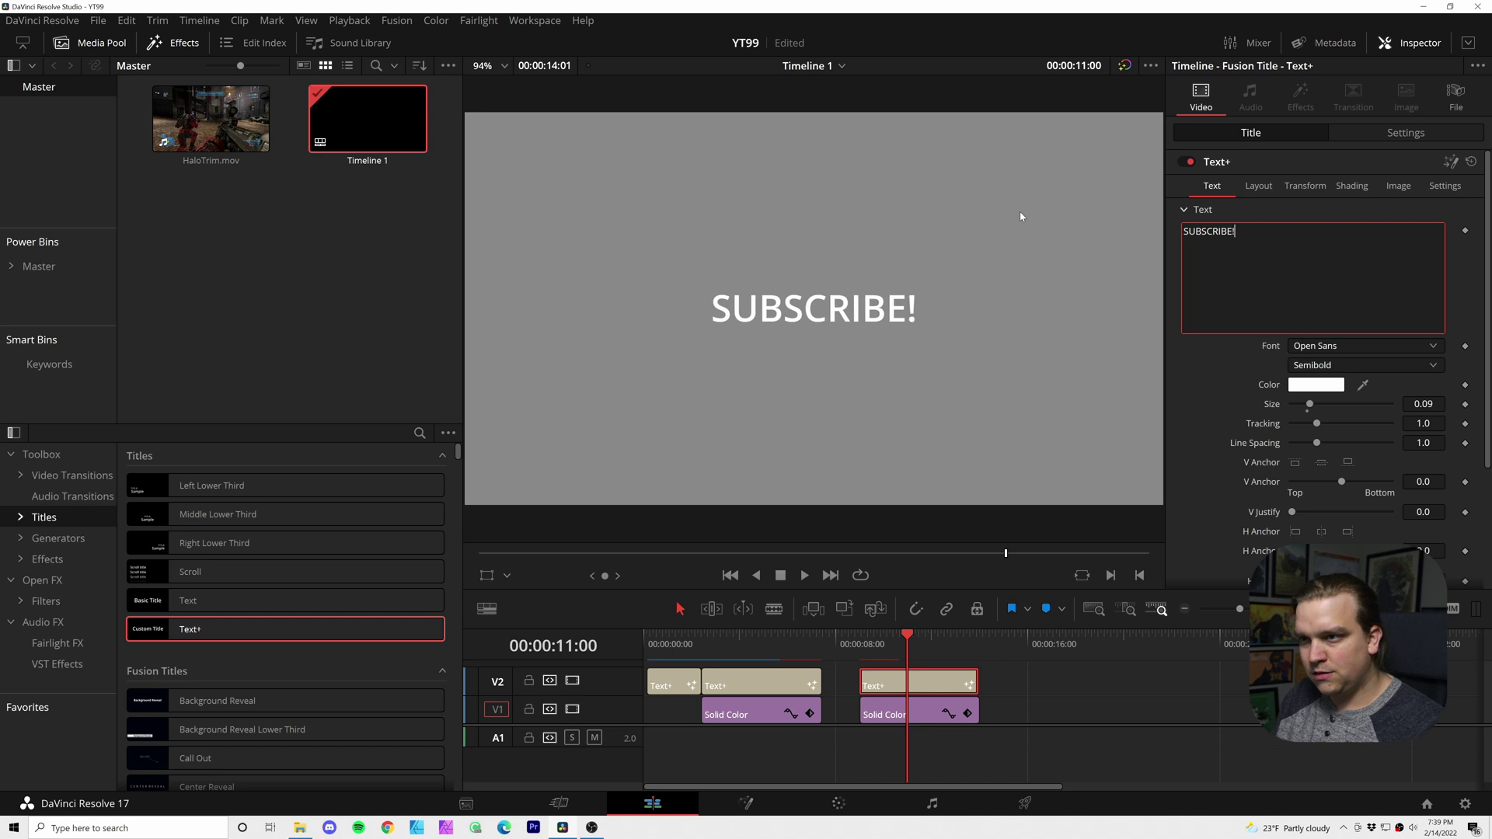
# - Enlarge the text to size 0.1019 and set the font to Poppins Bold
pyautogui.moveTo(1309, 404); pyautogui.dragTo(1311, 404)
pyautogui.click(1316, 349)
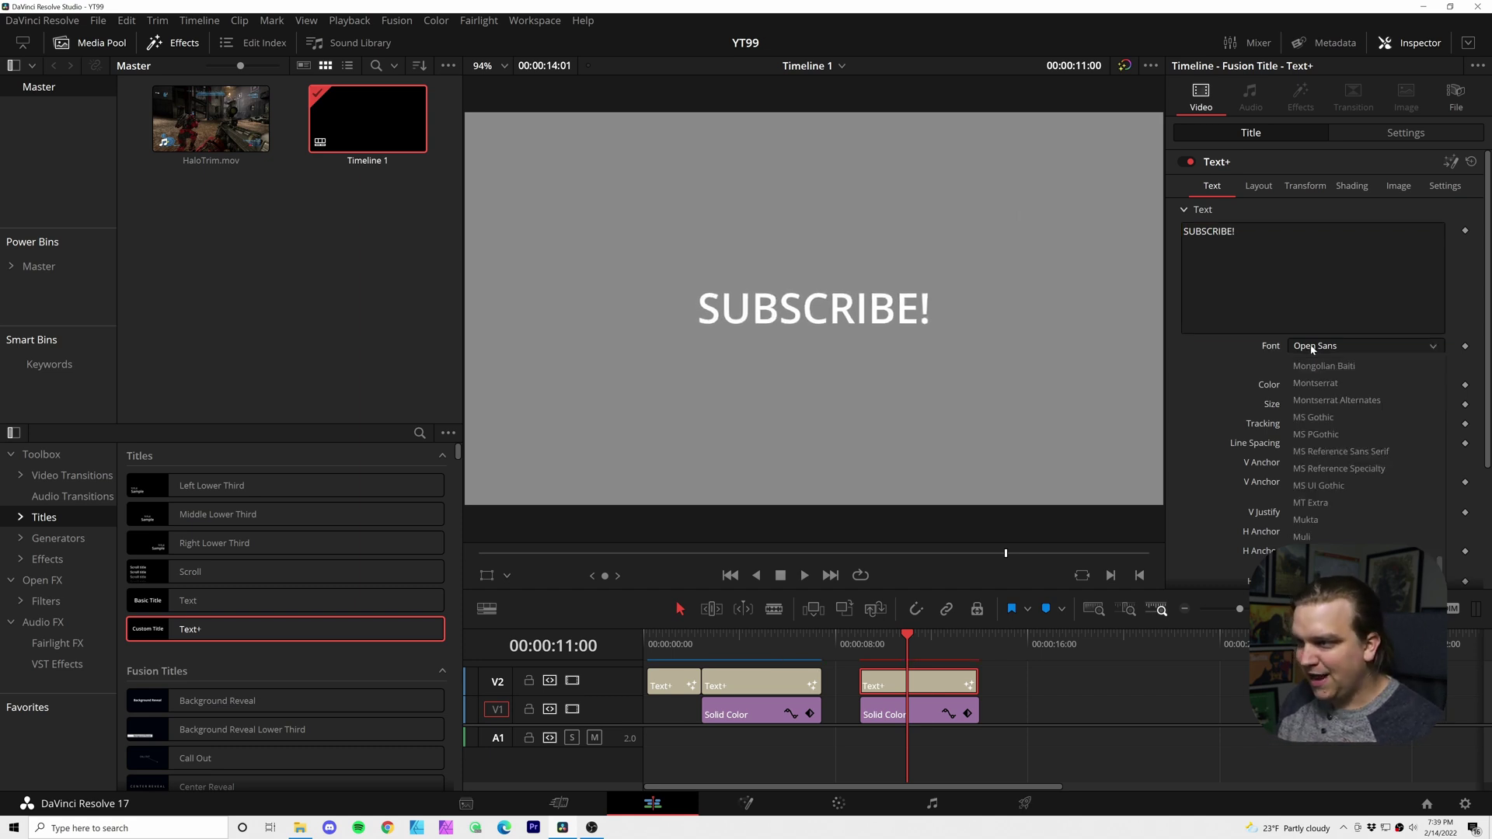
pyautogui.write('pop')
pyautogui.press('Return')
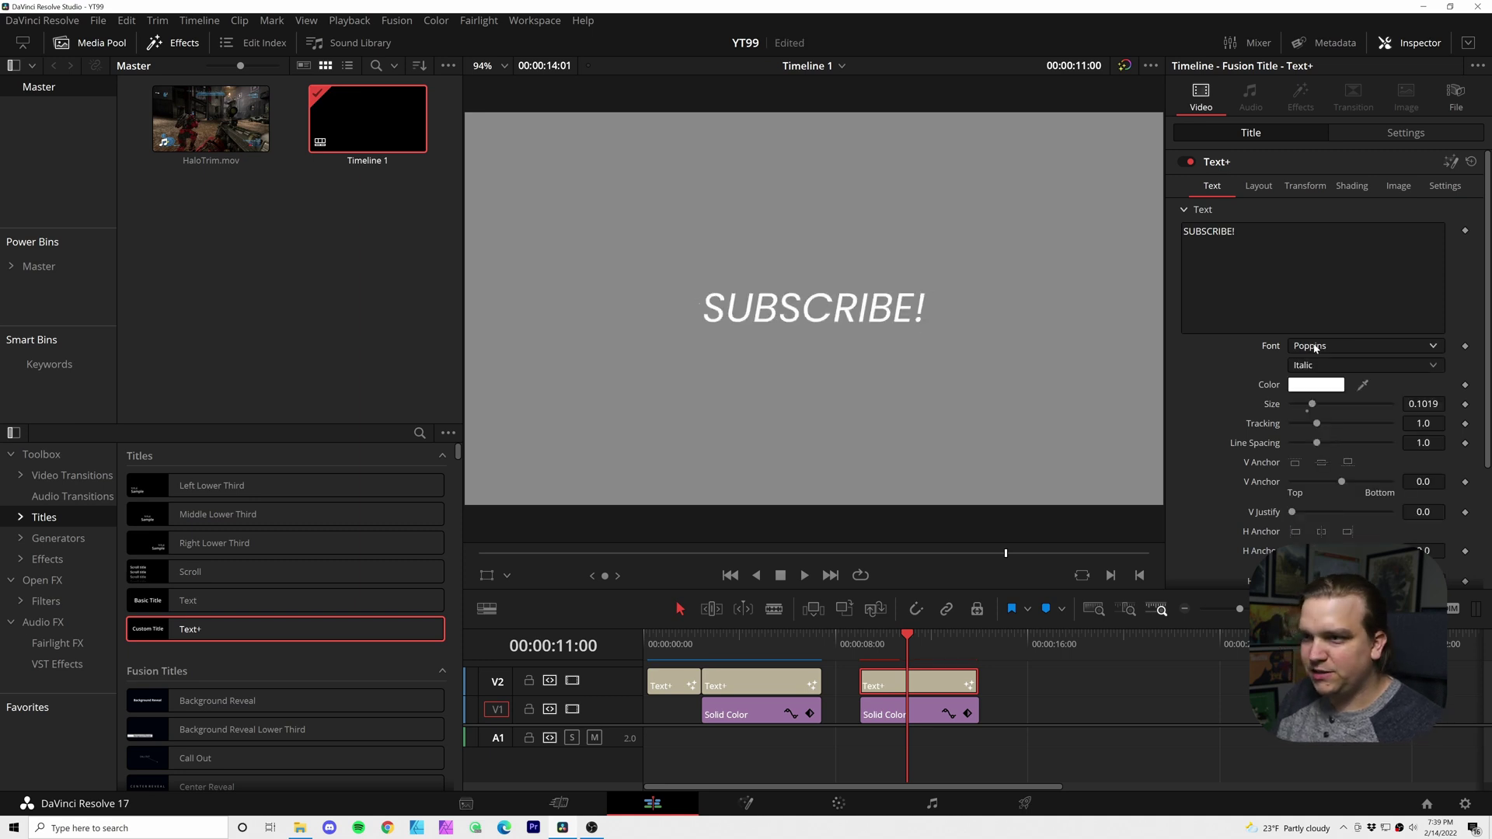
pyautogui.click(1310, 367)
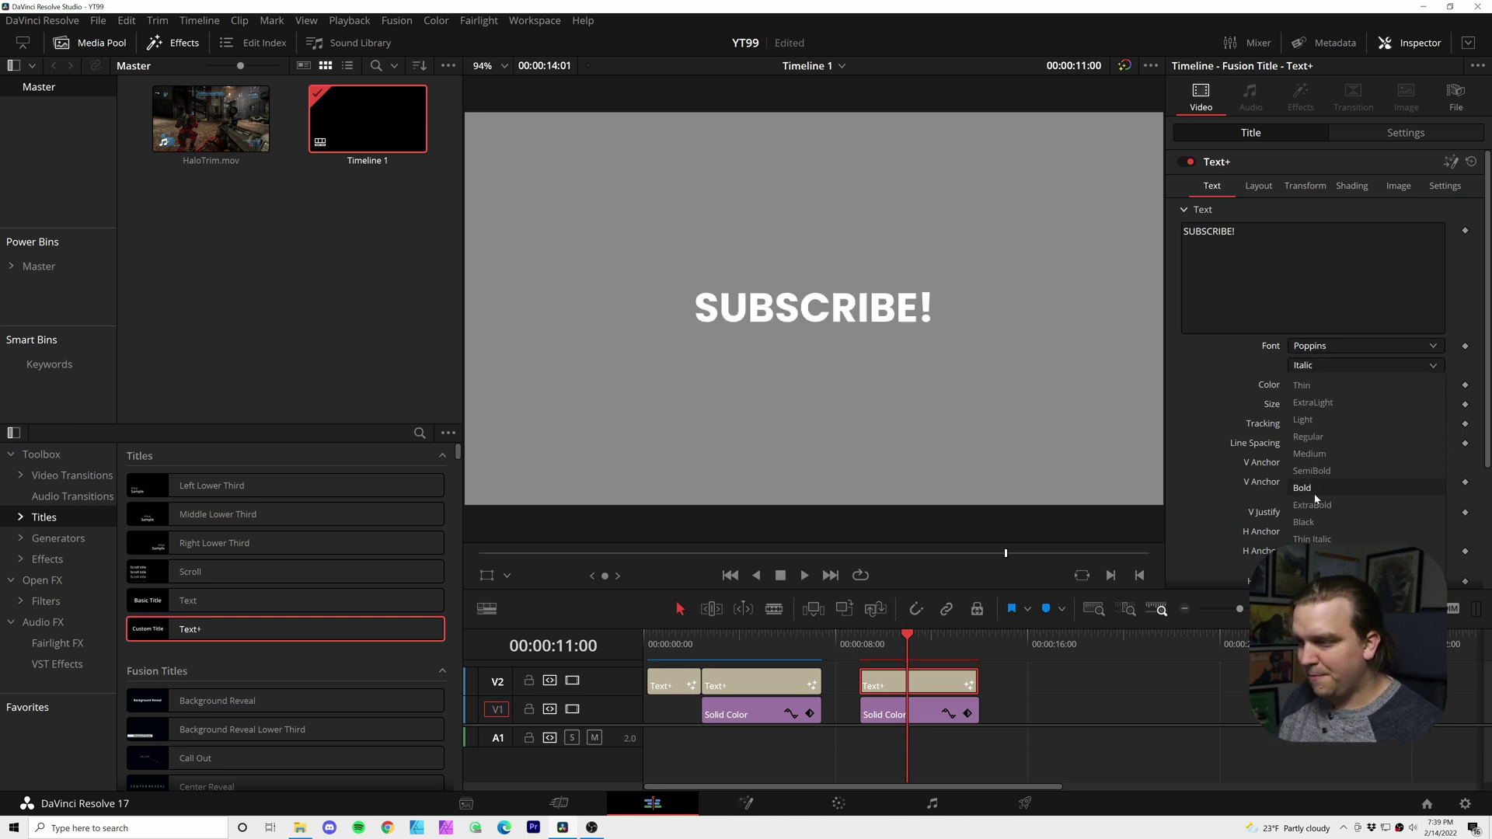
pyautogui.click(1316, 489)
pyautogui.click(1049, 681)
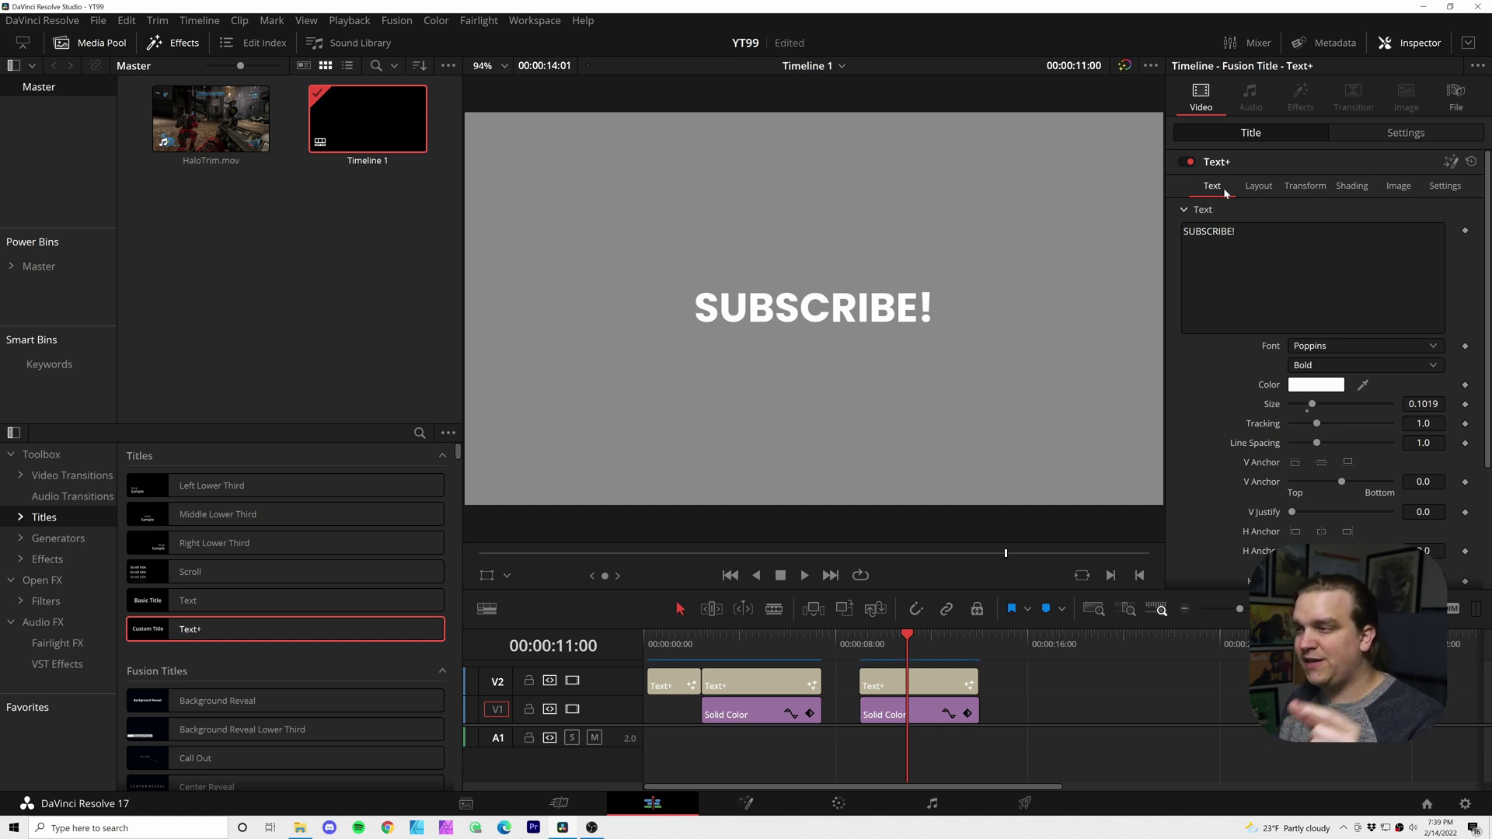
# - Set shading element 2 to a black outline with thickness 0.0339
pyautogui.click(1351, 189)
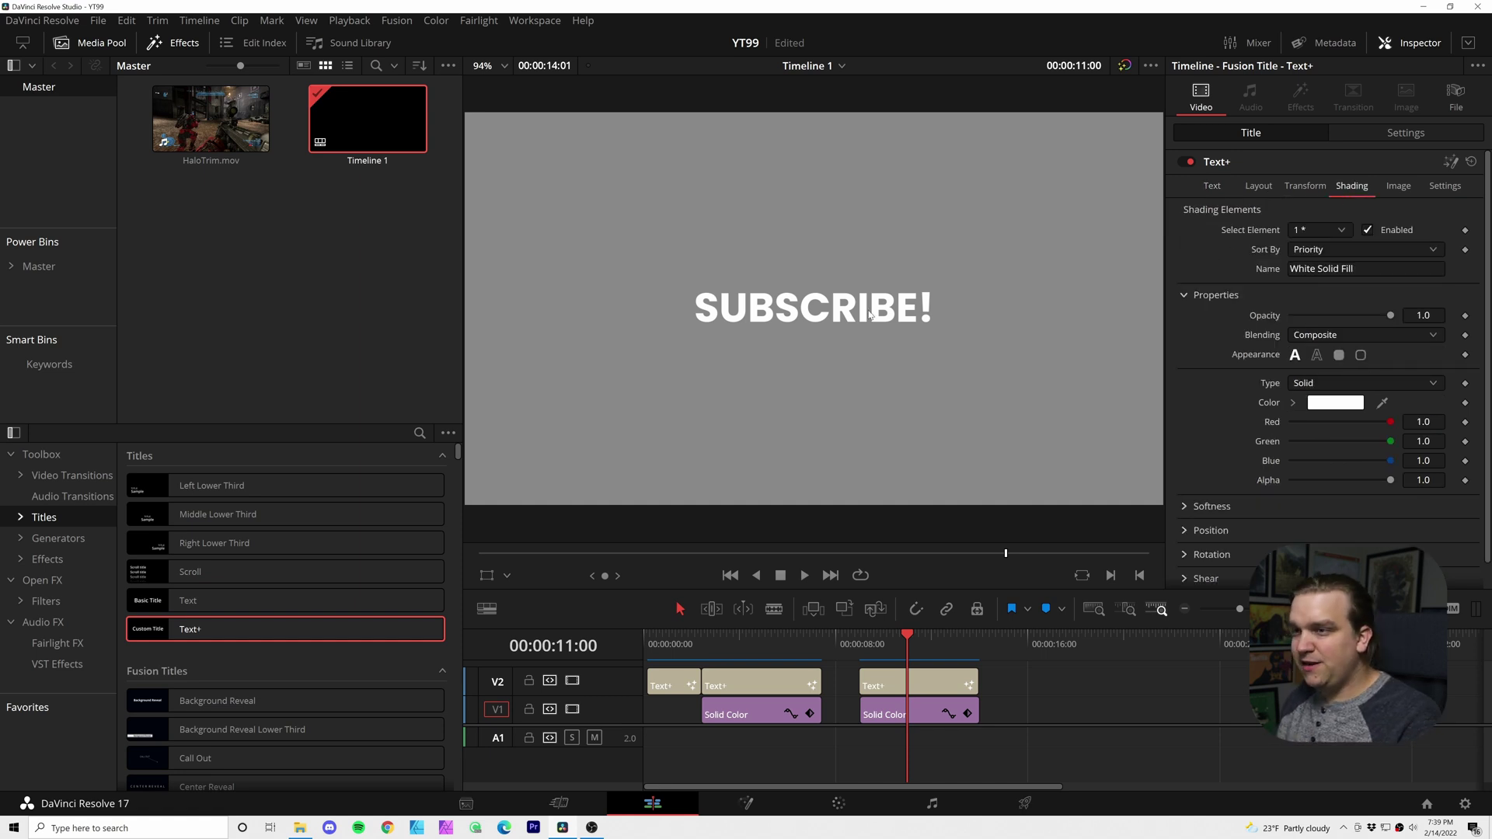
pyautogui.click(1313, 232)
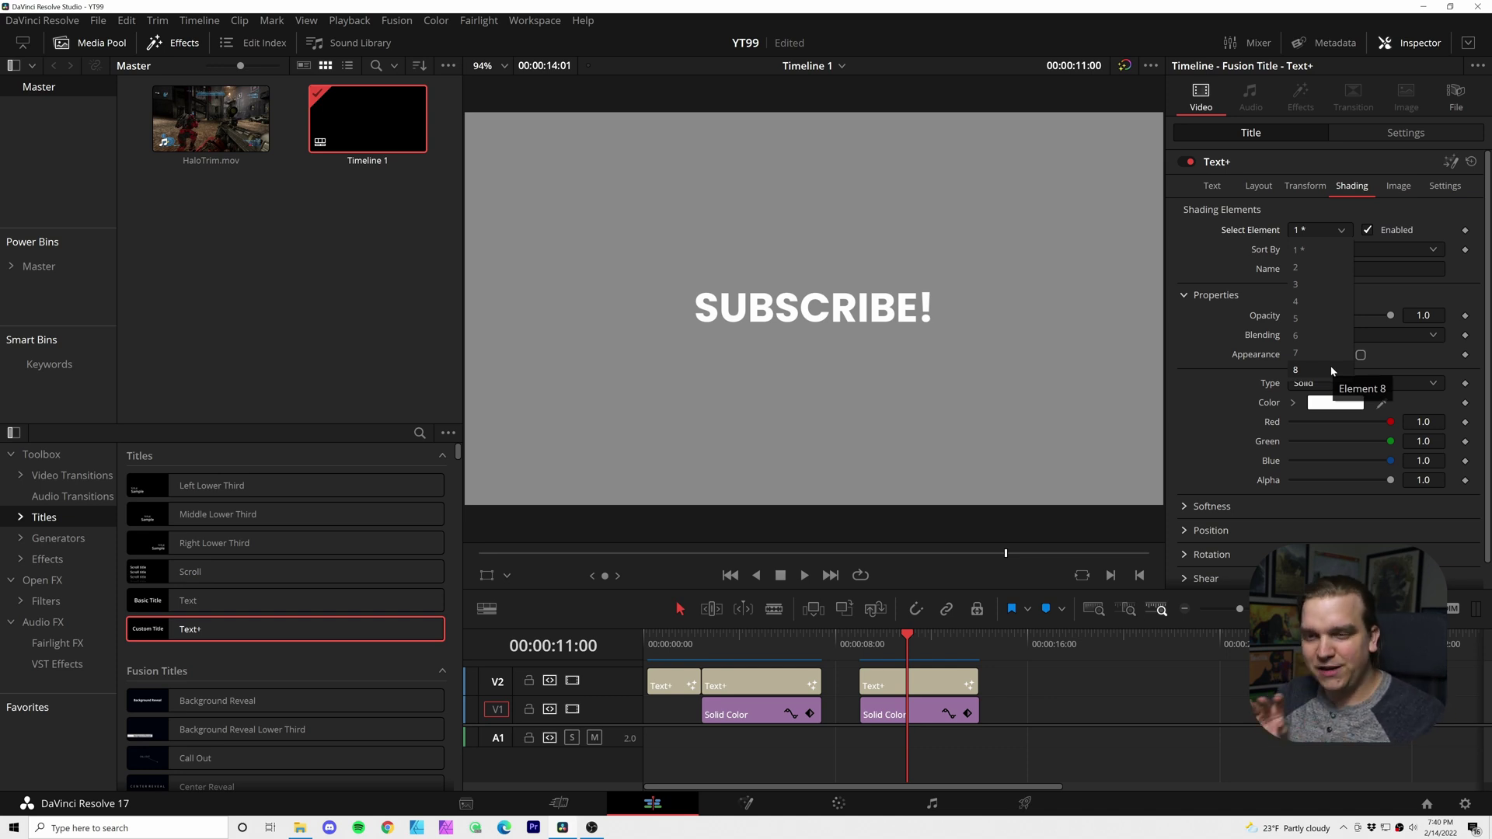
pyautogui.click(1305, 267)
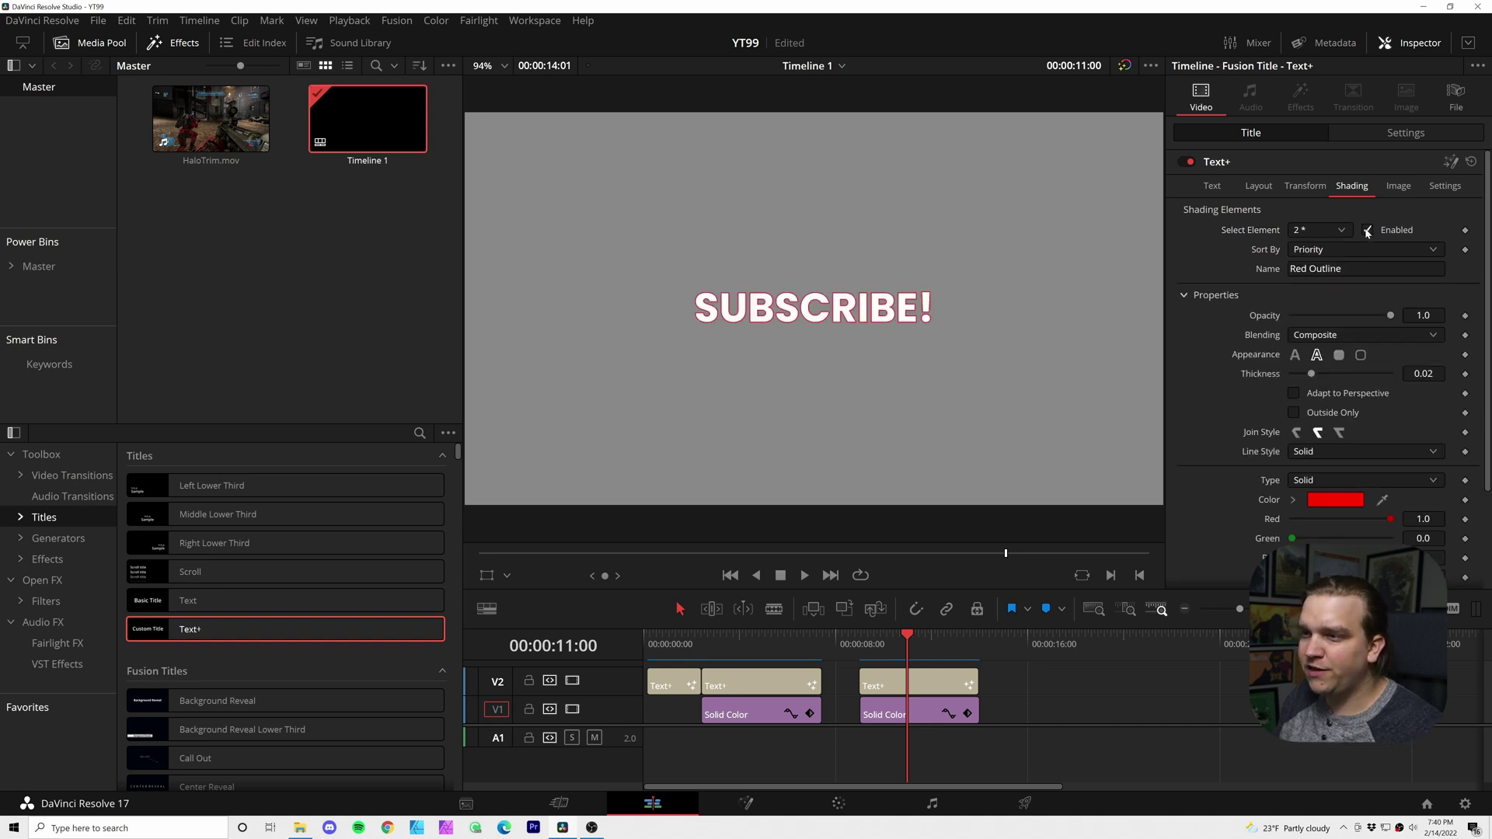
pyautogui.scroll(5, 843, 381)
pyautogui.scroll(-3, 855, 374)
pyautogui.scroll(2, 857, 374)
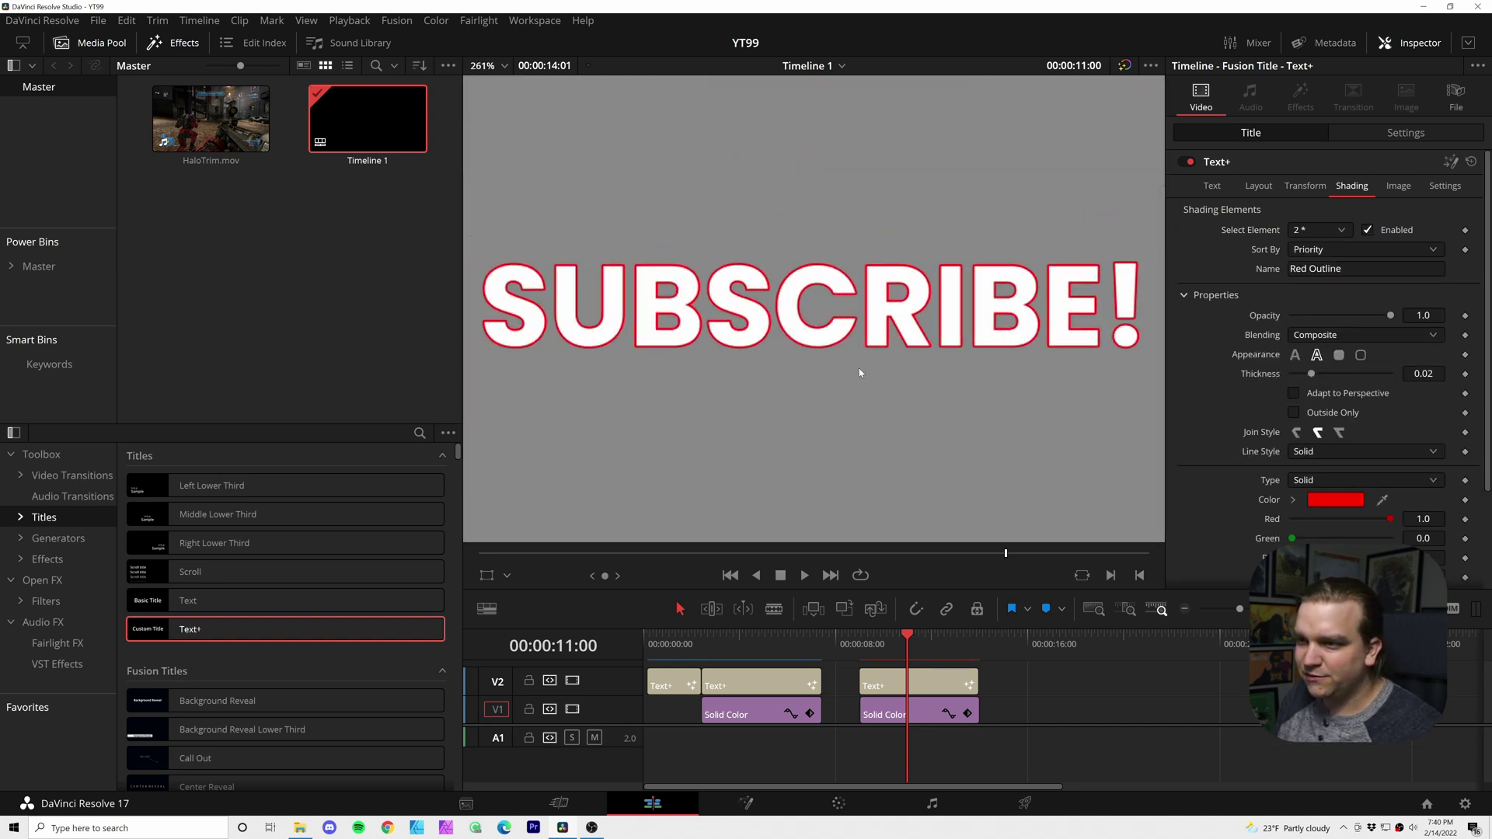
pyautogui.moveTo(1422, 374); pyautogui.dragTo(1447, 374)
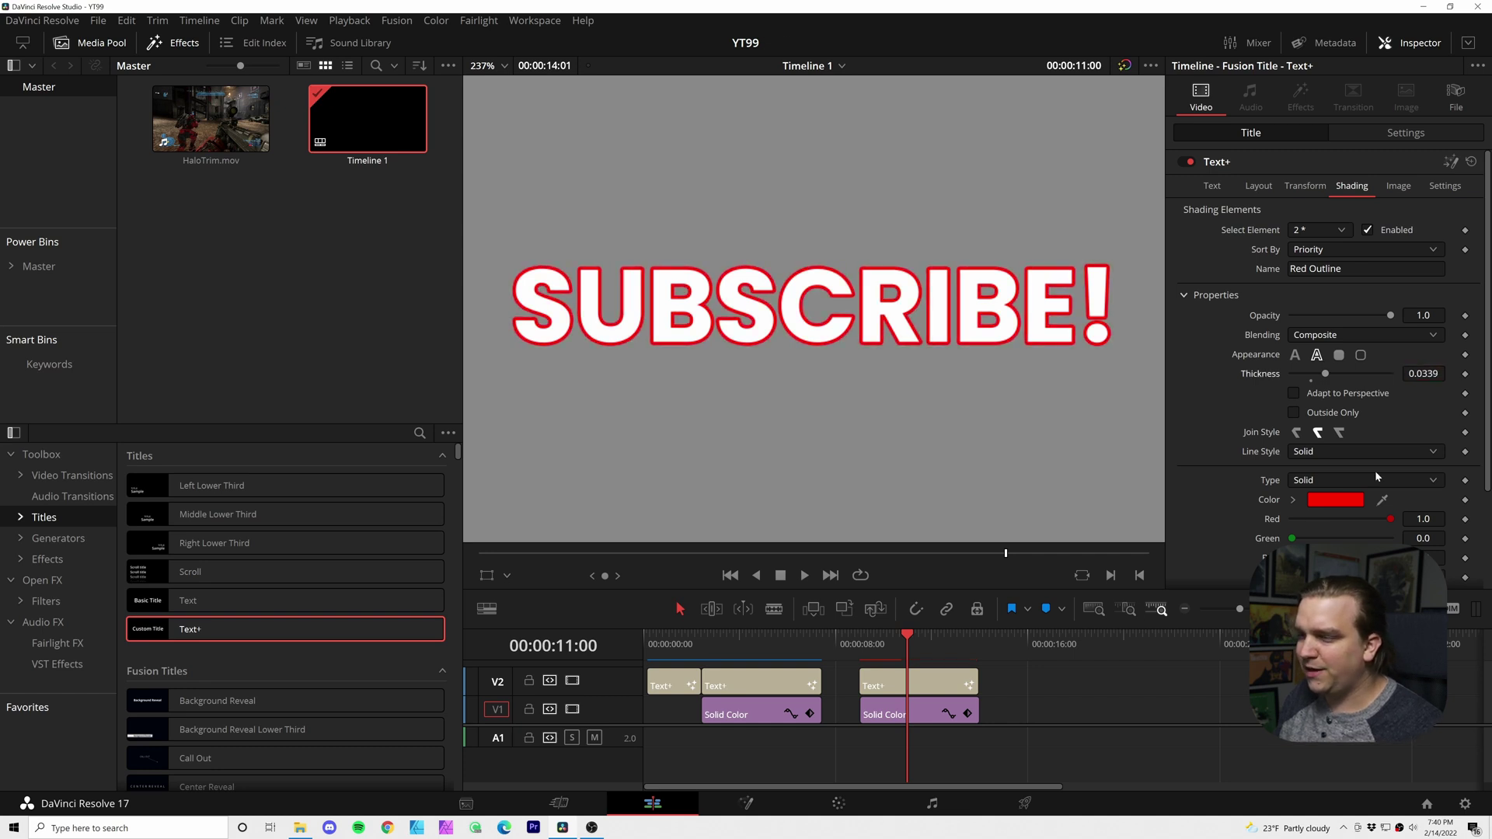
pyautogui.moveTo(1390, 519); pyautogui.dragTo(1290, 519)
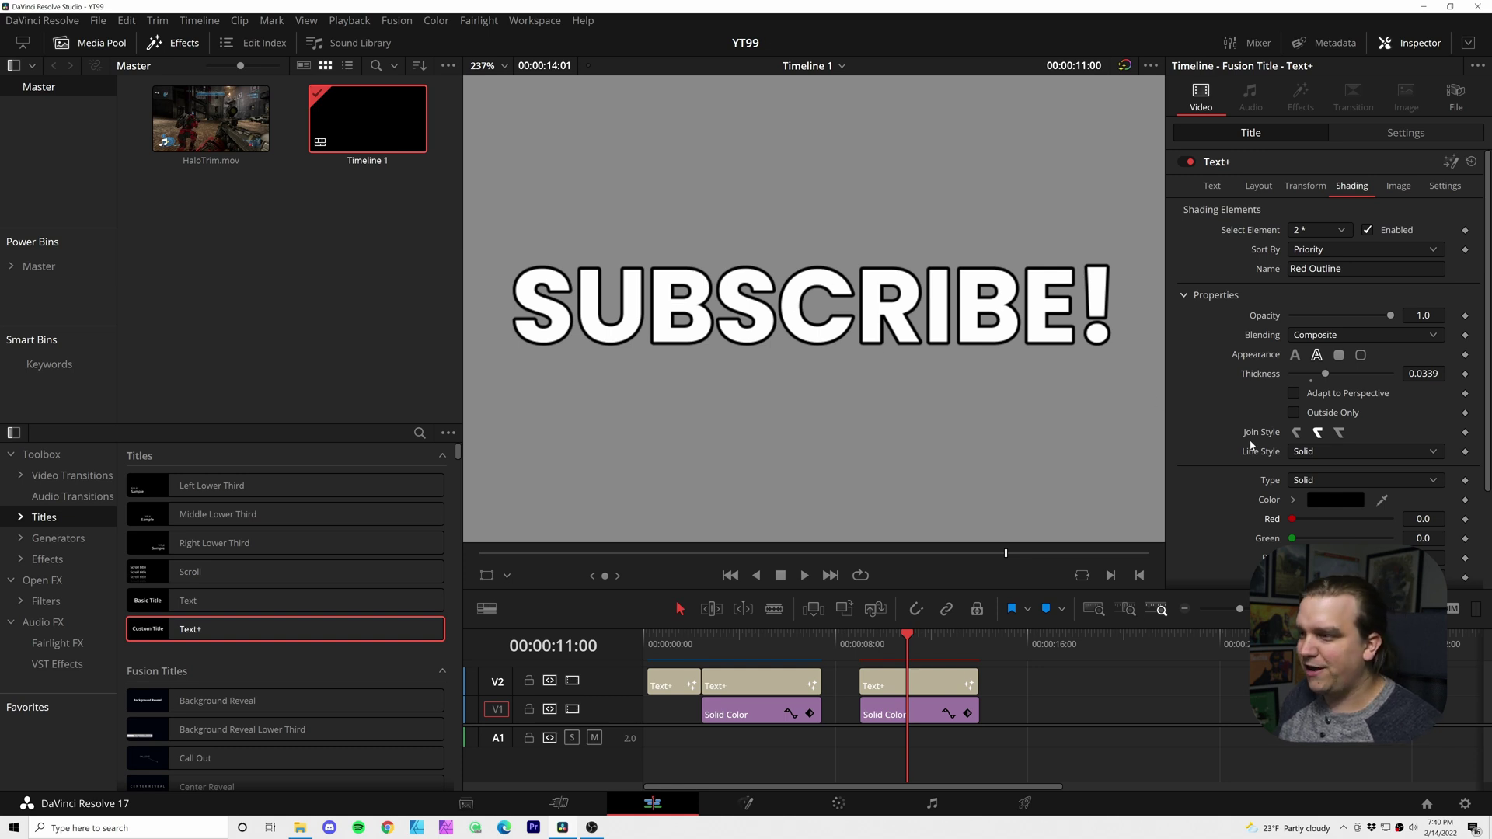
# - Change shading element 1's fill type from solid to Gradient
pyautogui.click(1313, 230)
pyautogui.click(1305, 250)
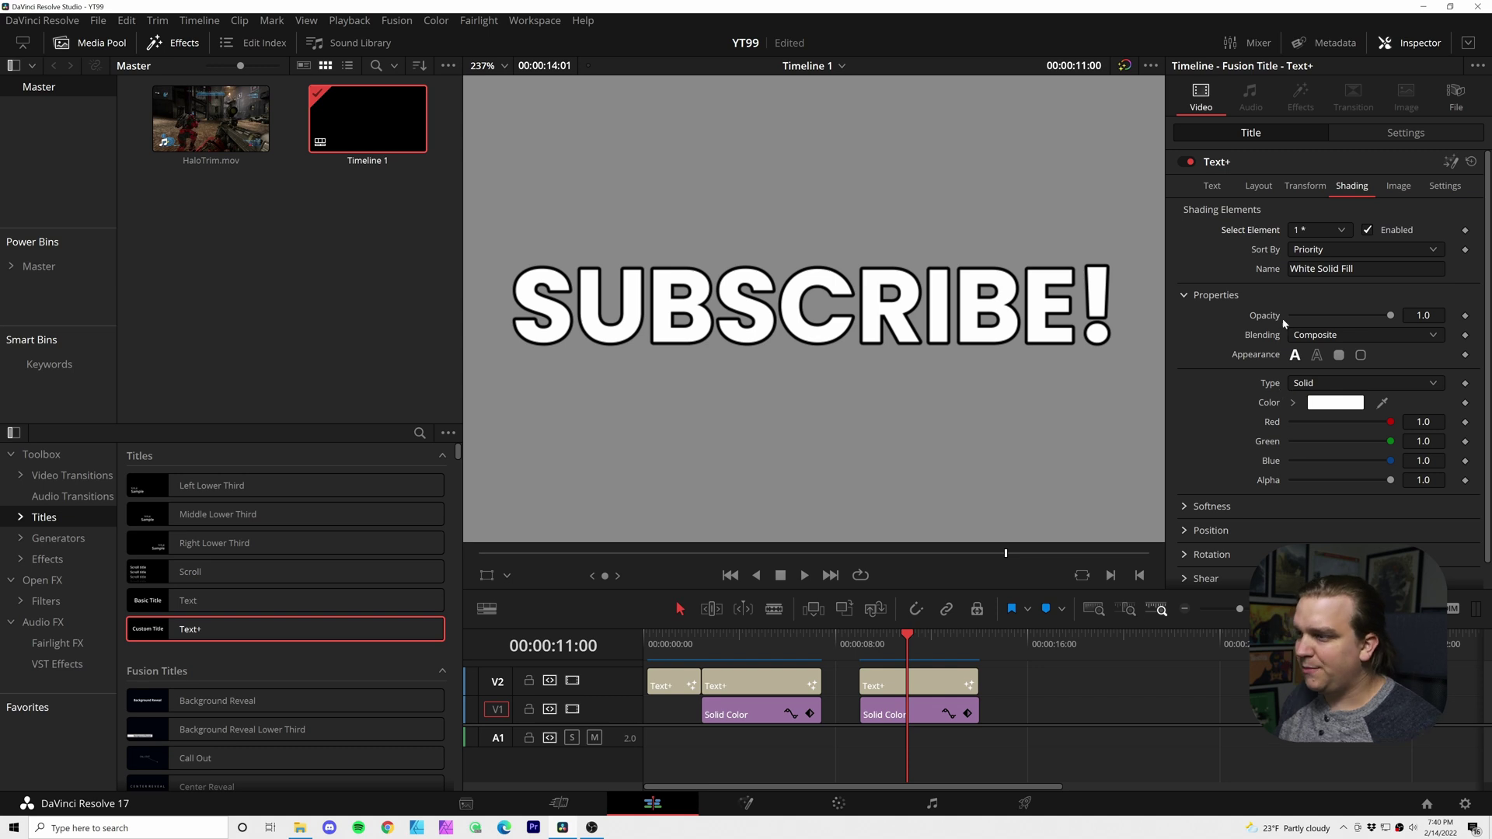
pyautogui.click(1309, 383)
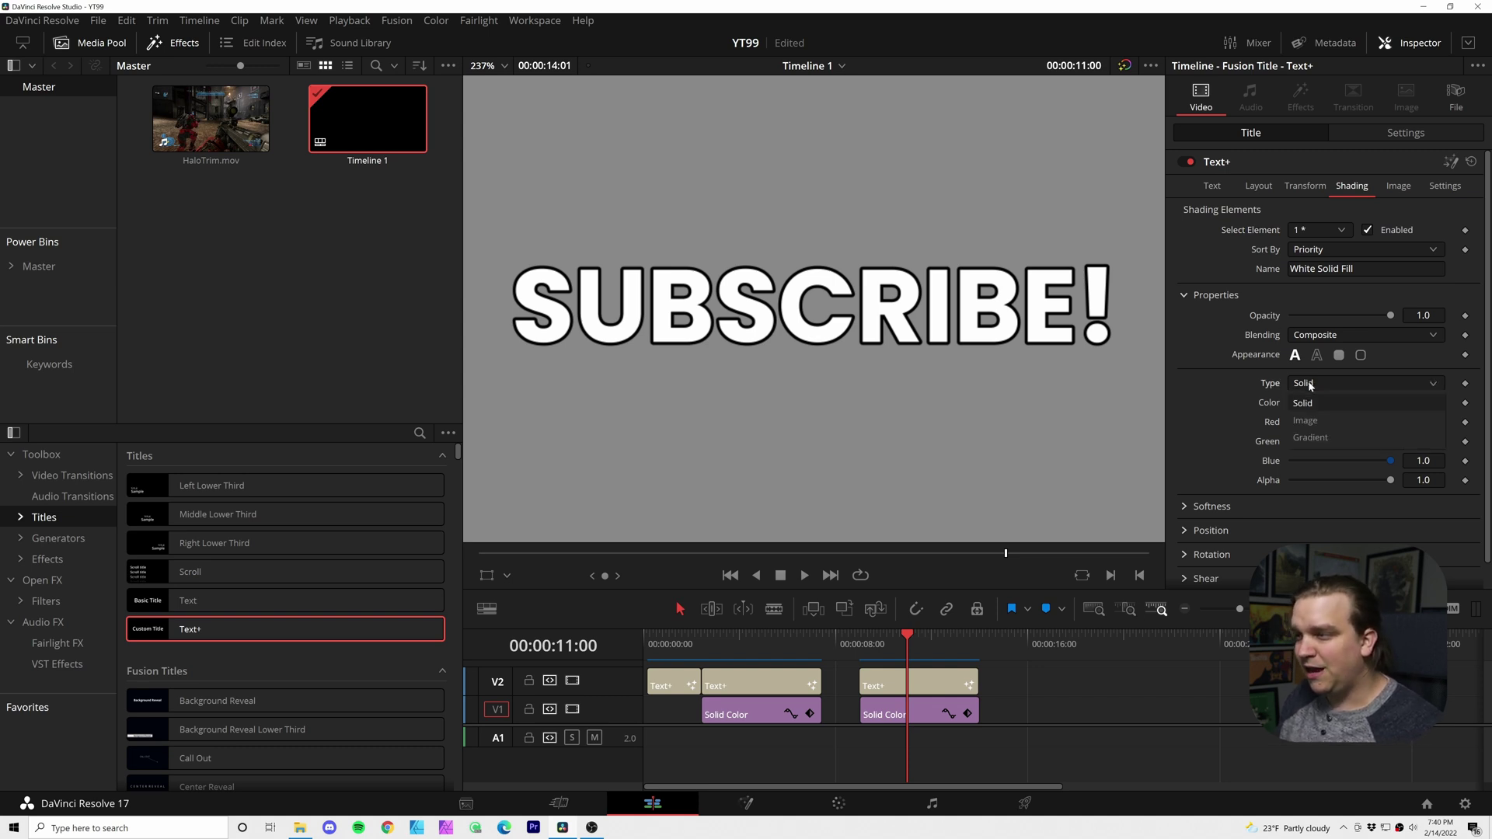
pyautogui.click(1310, 437)
pyautogui.rightClick(1318, 437)
pyautogui.scroll(-2, 1199, 416)
pyautogui.scroll(-3, 941, 346)
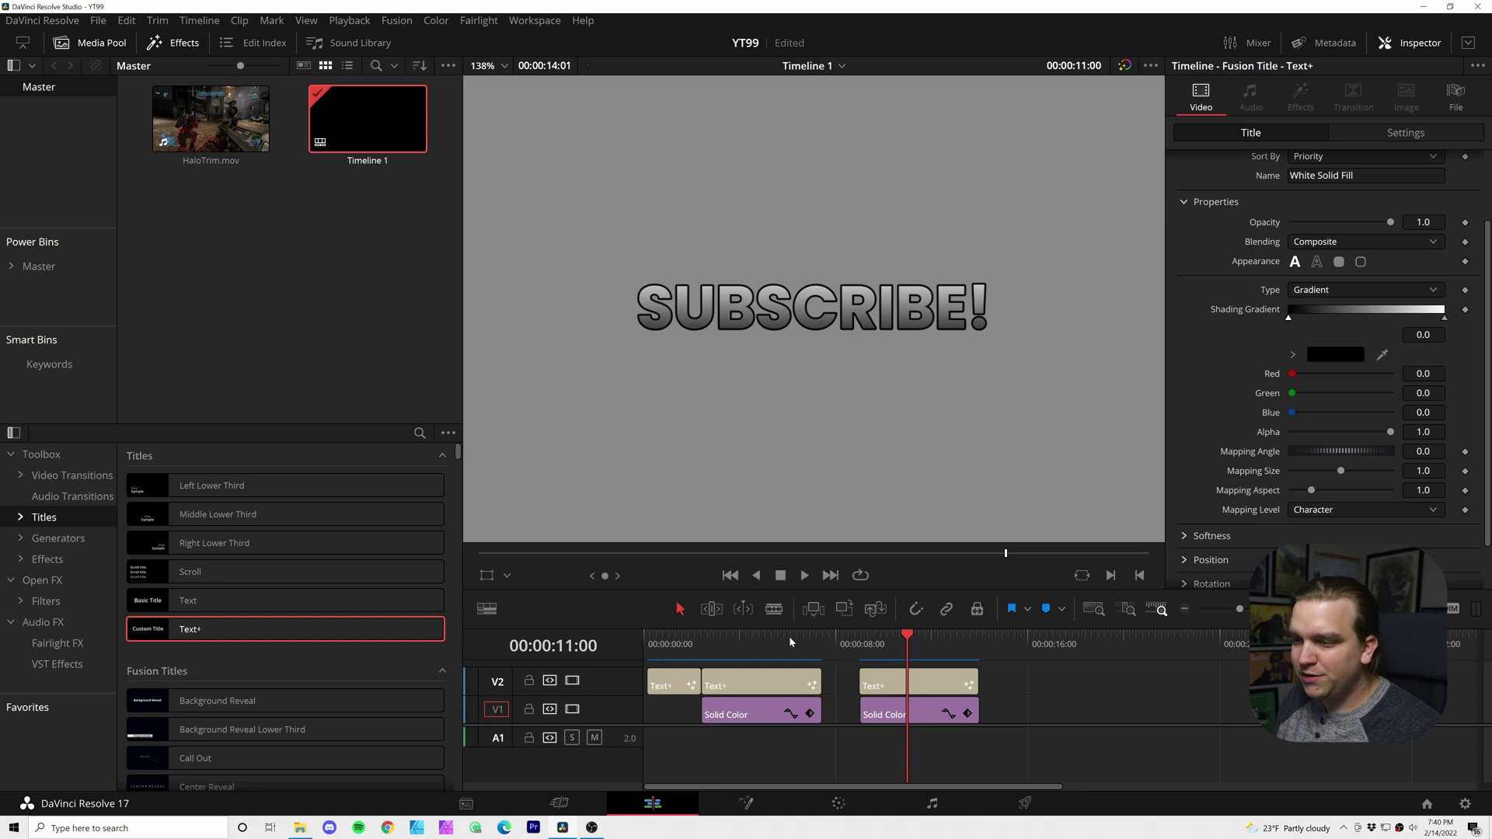
pyautogui.click(750, 645)
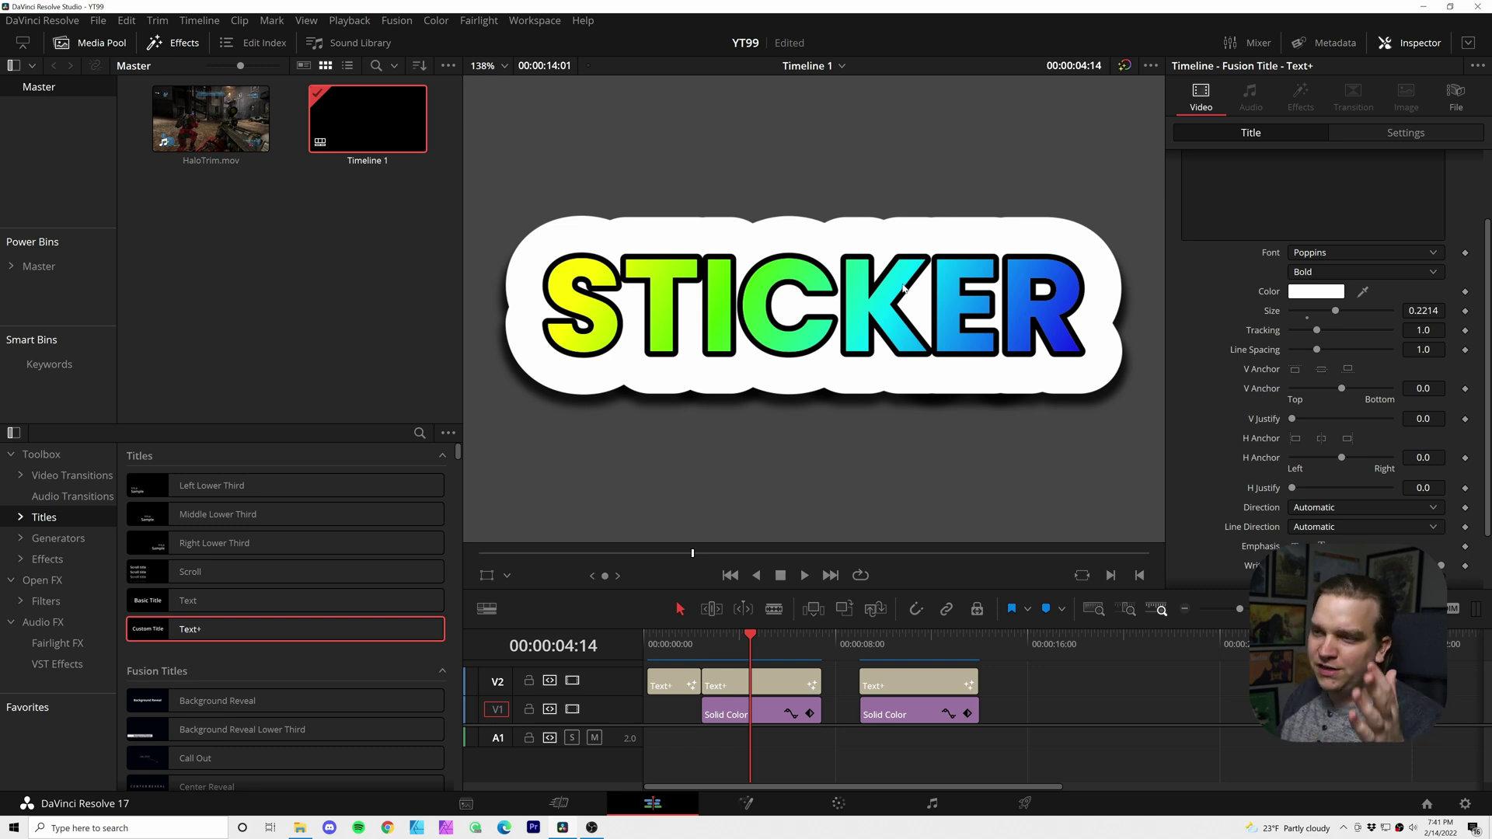
pyautogui.click(885, 644)
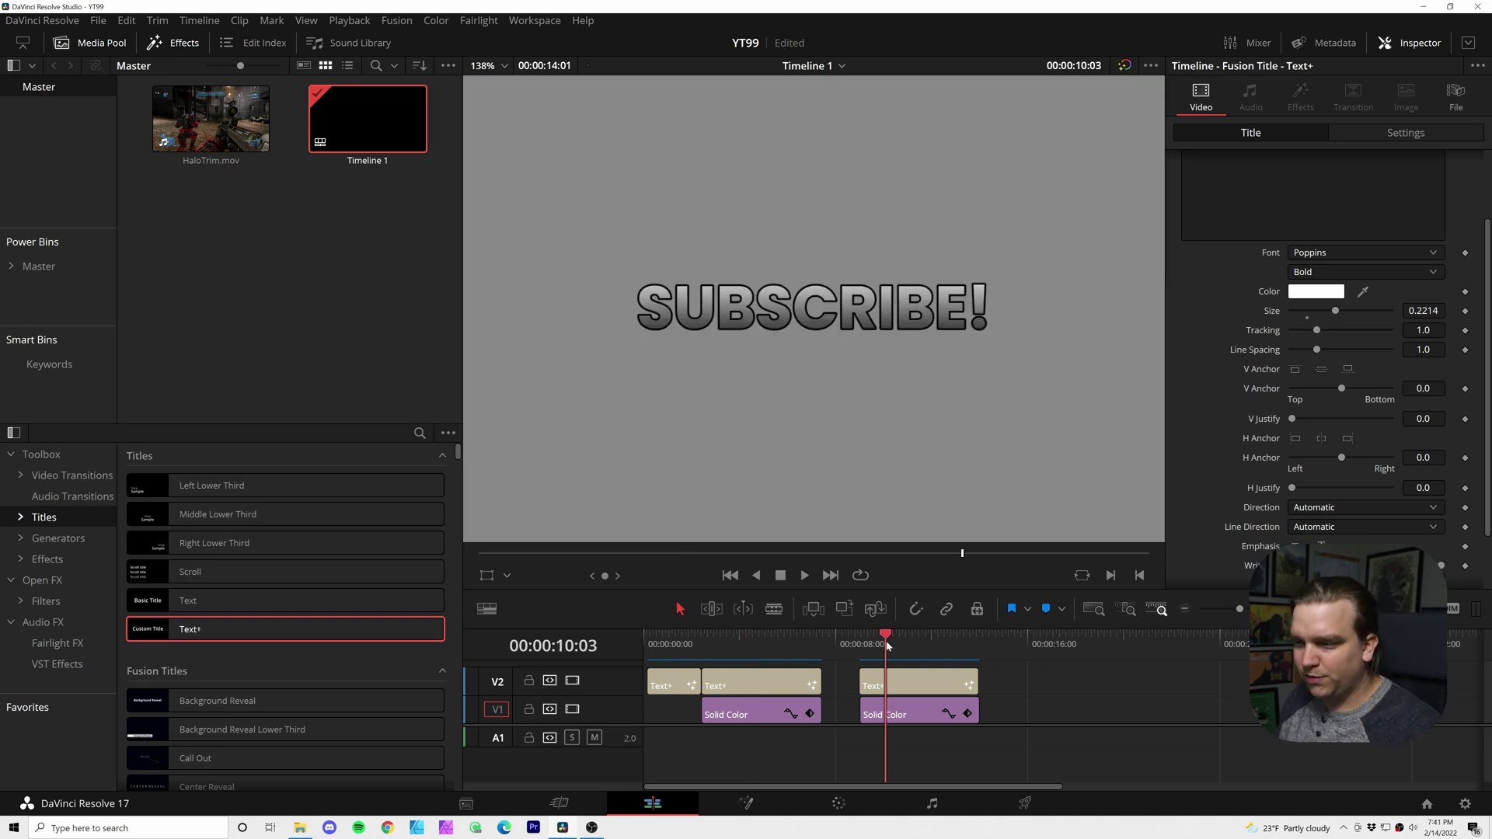
pyautogui.click(900, 692)
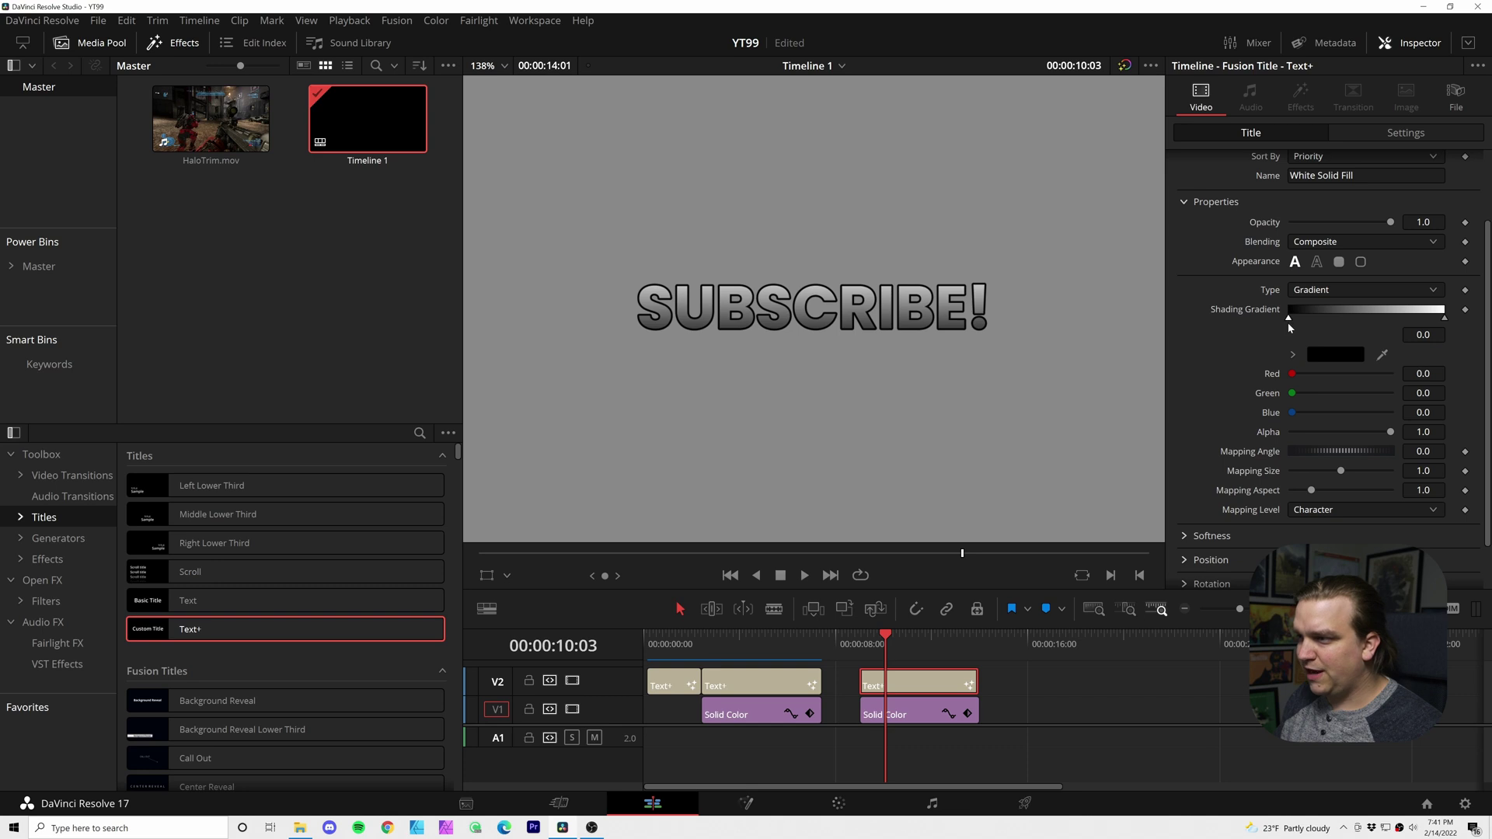
# - Set the gradient colour stops, running from yellow and lime green to a blue end
pyautogui.moveTo(1313, 395); pyautogui.dragTo(1343, 374)
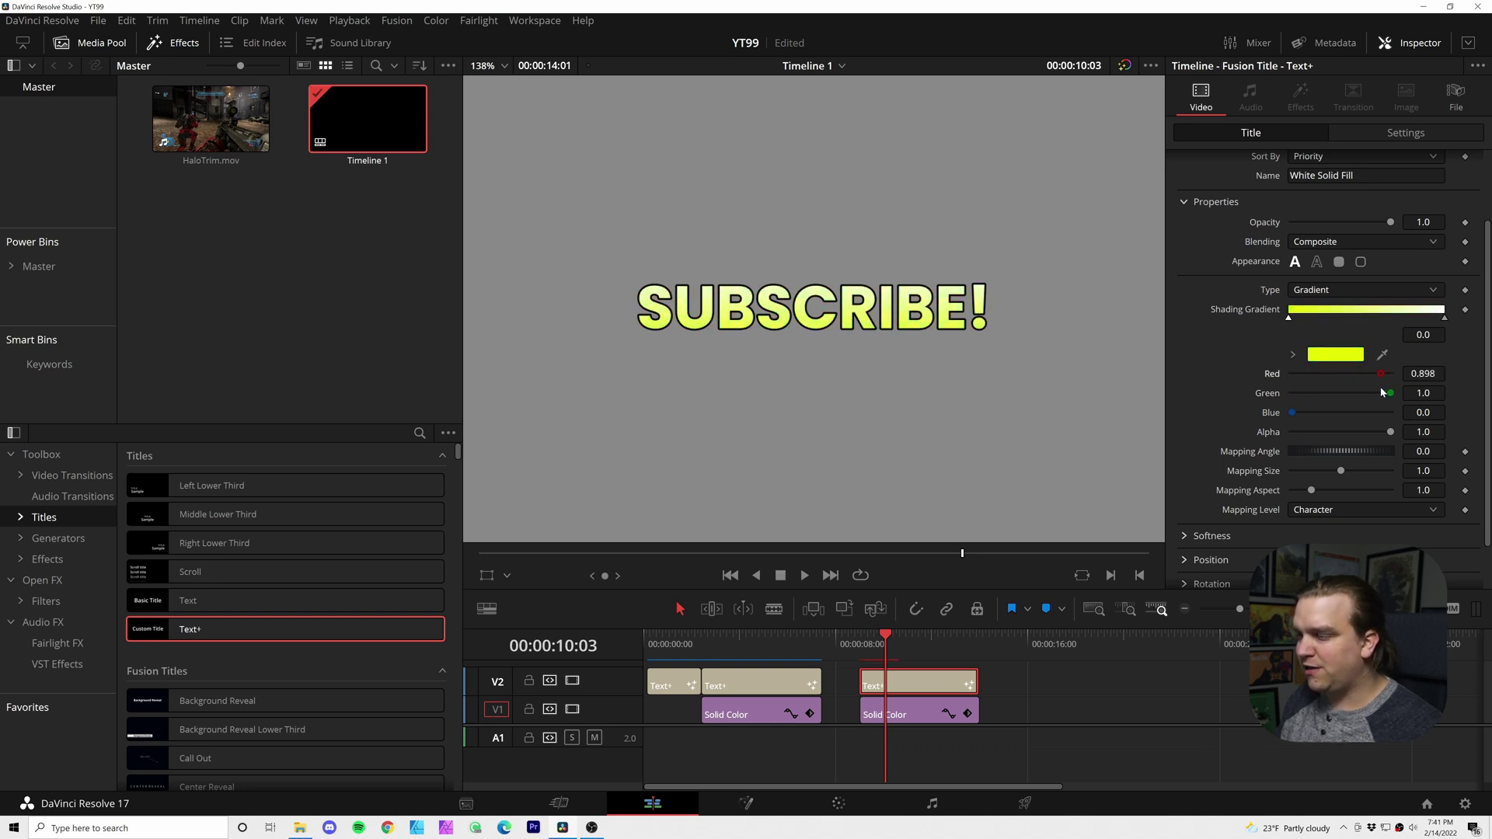
pyautogui.click(1316, 311)
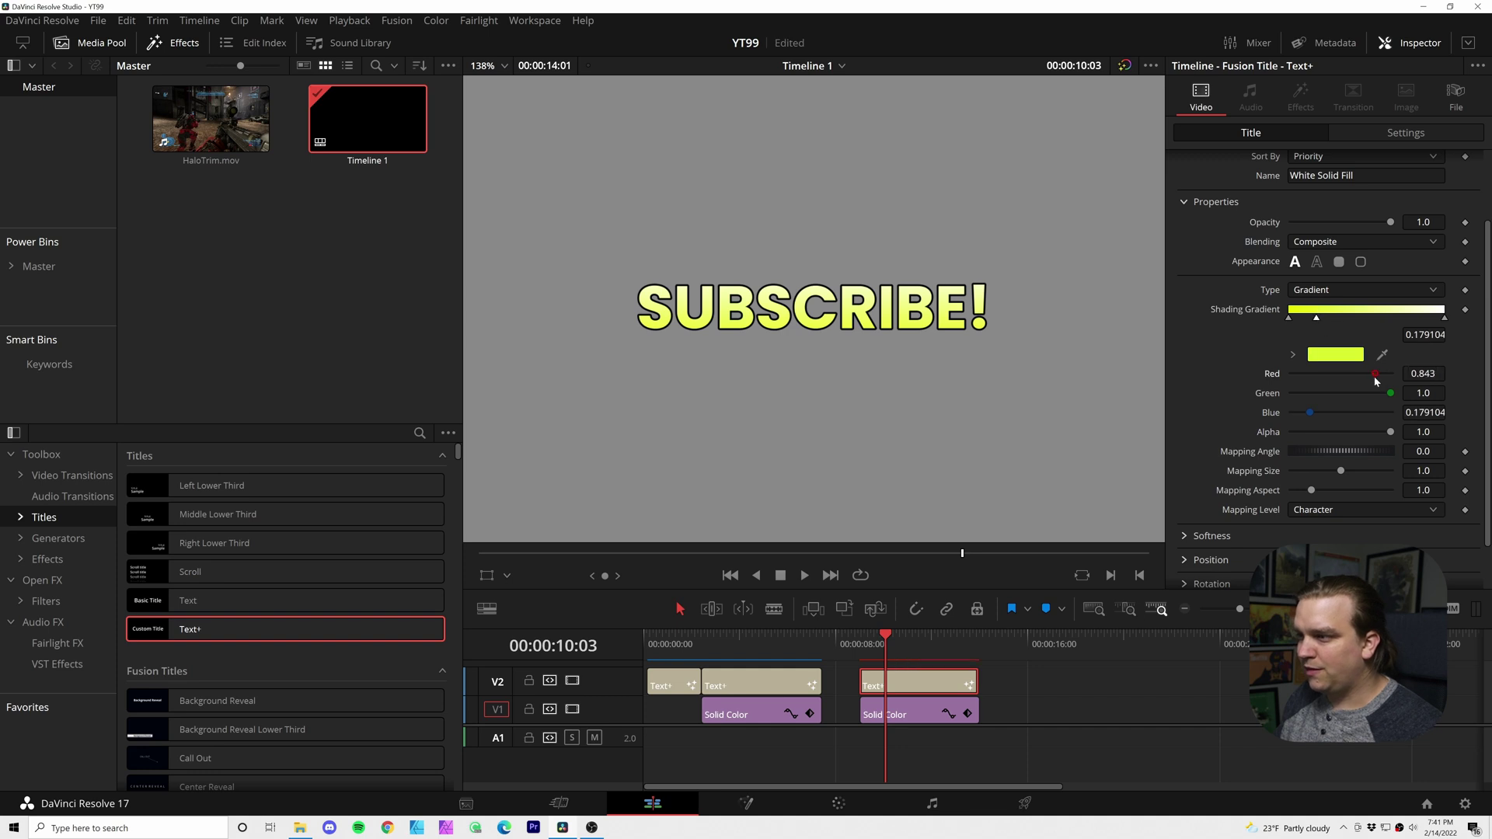
pyautogui.moveTo(1375, 380); pyautogui.dragTo(1343, 383)
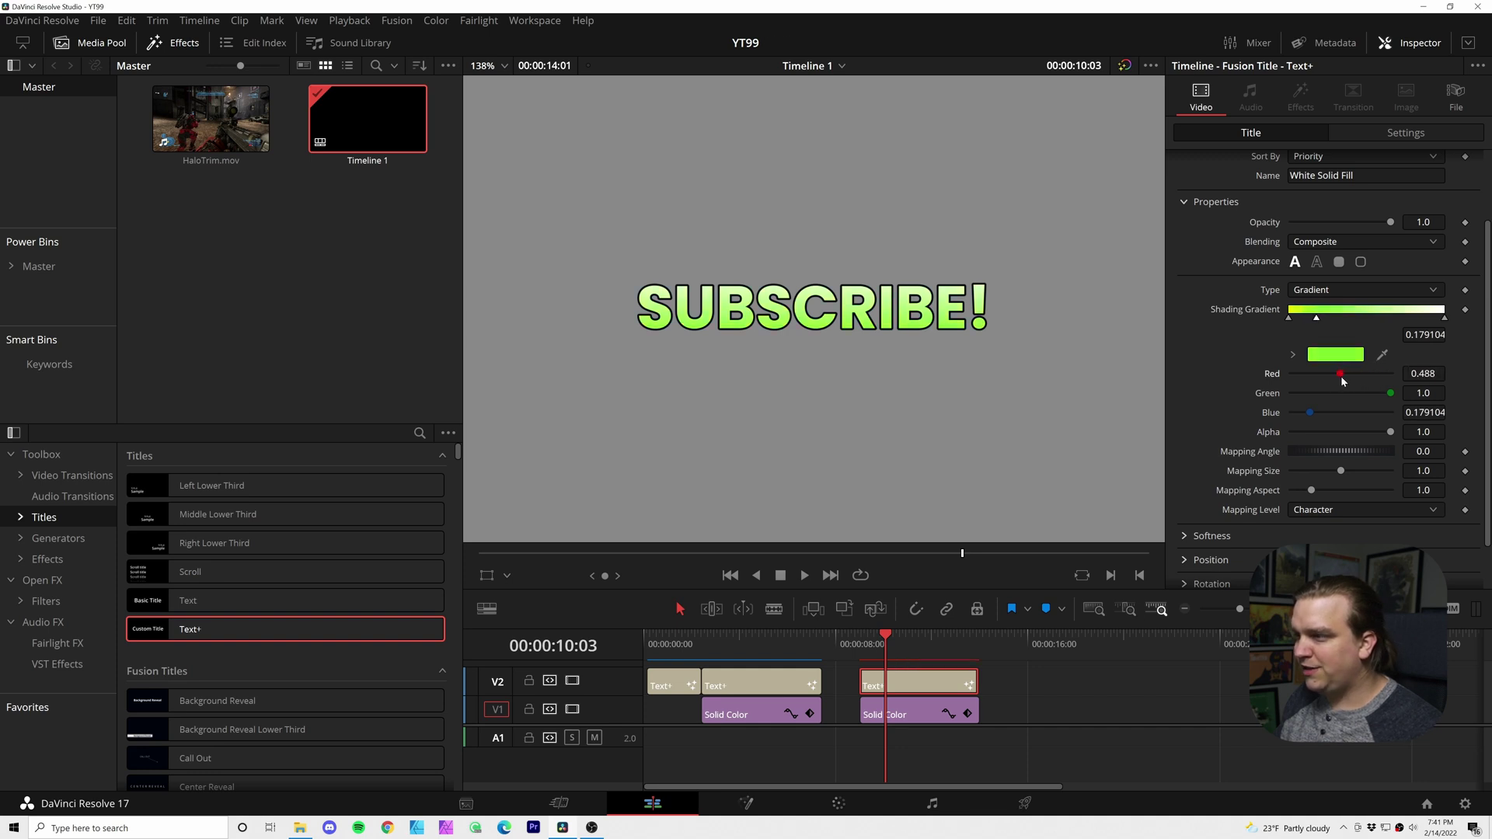
pyautogui.click(1384, 314)
pyautogui.click(1445, 319)
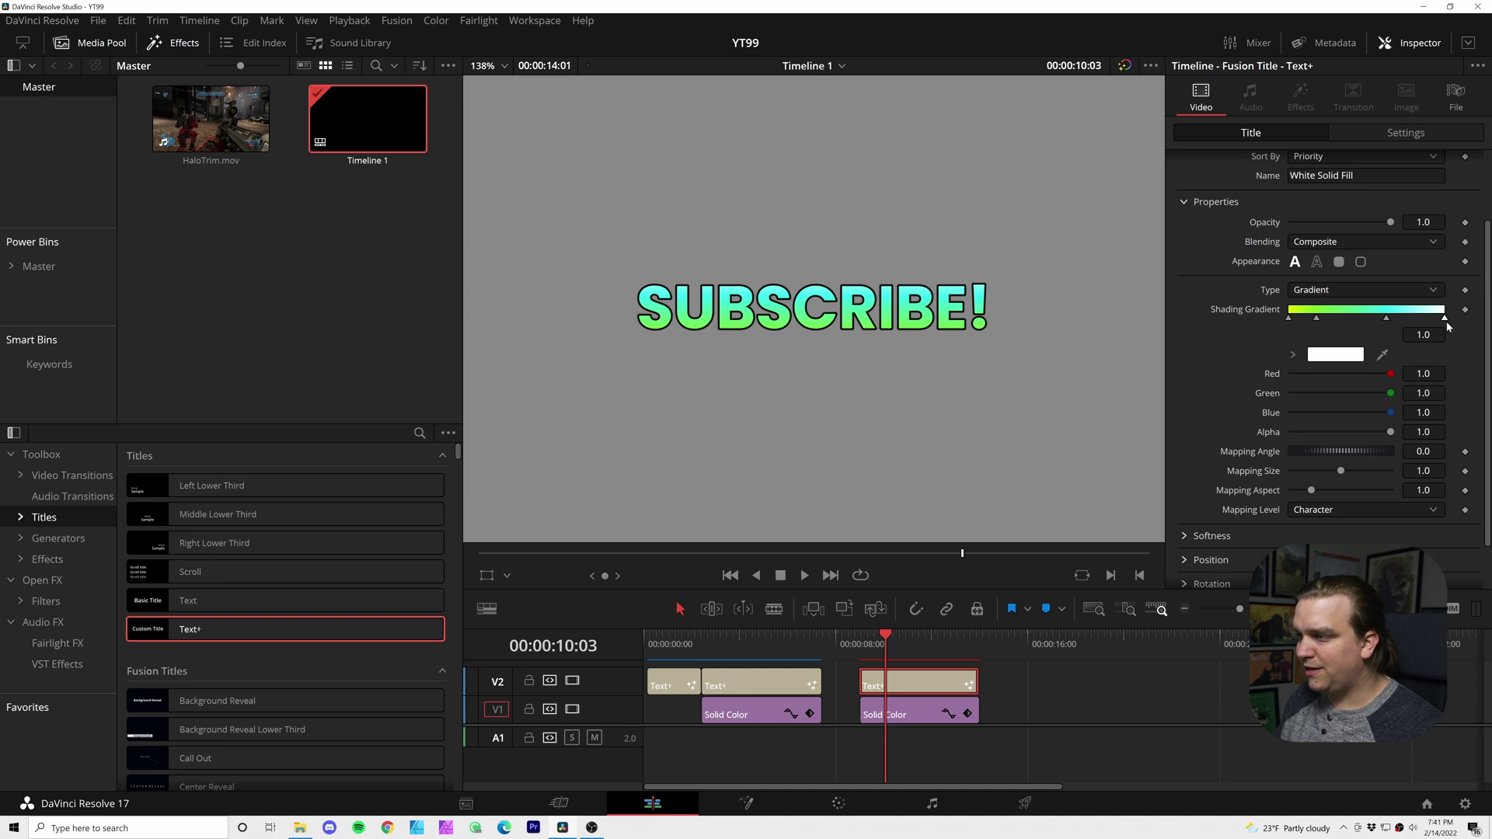
pyautogui.moveTo(1390, 393); pyautogui.dragTo(1338, 395)
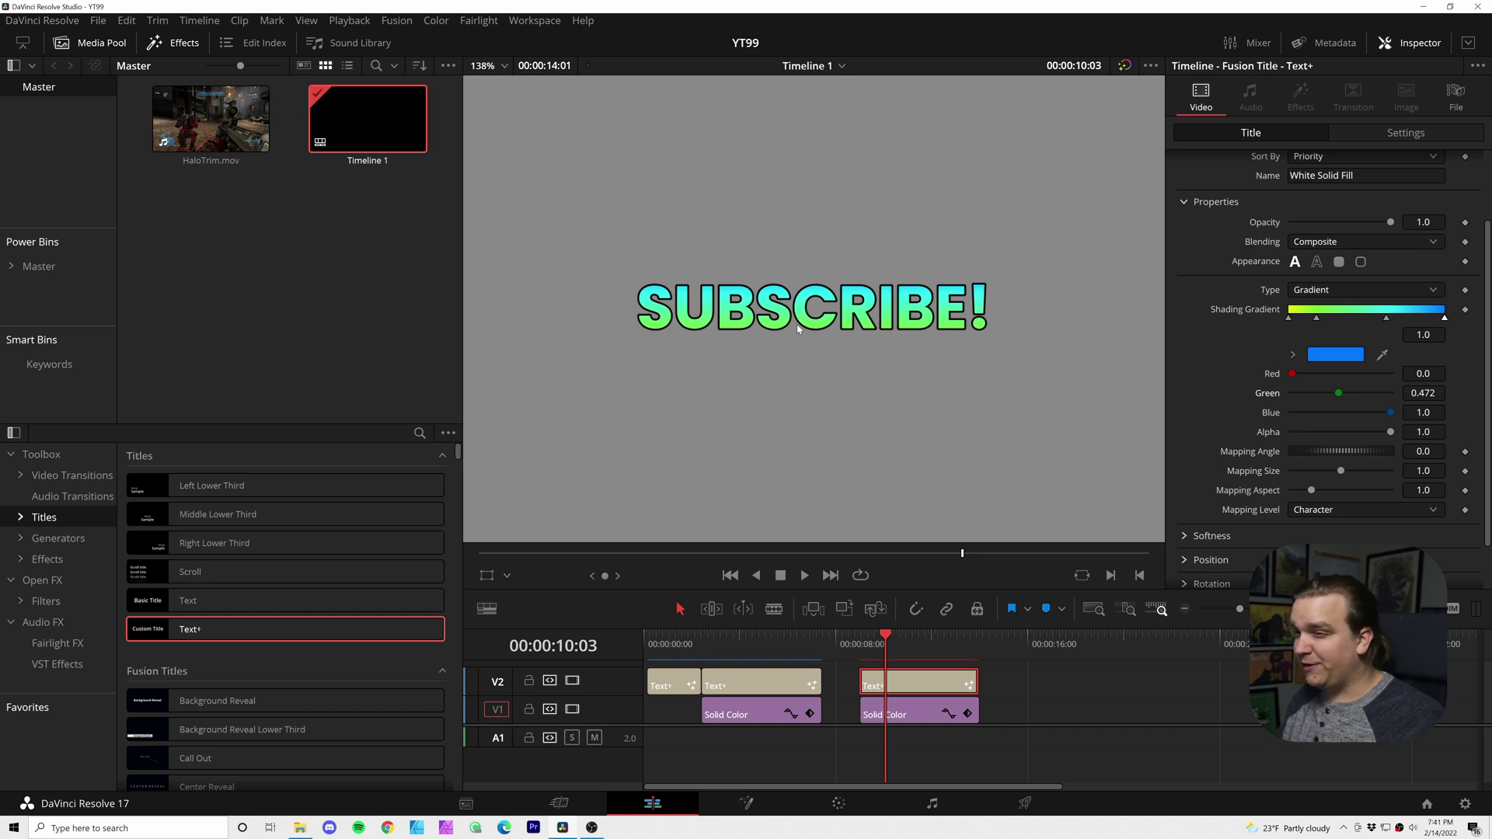
pyautogui.scroll(-3, 803, 328)
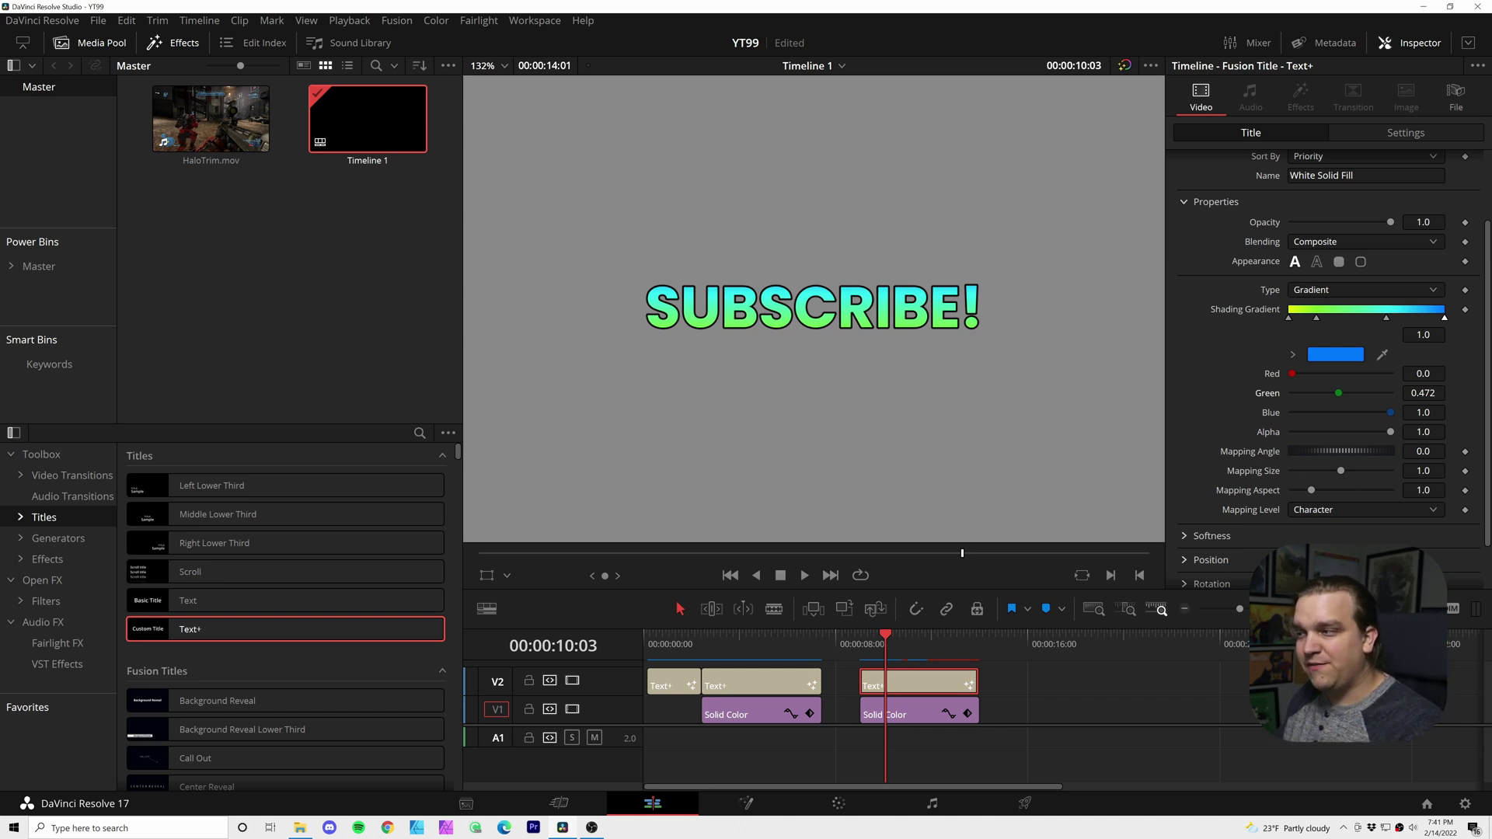
# - Set the gradient Mapping Angle to -90 and Mapping Level to Word
pyautogui.click(1423, 451)
pyautogui.doubleClick(1423, 452)
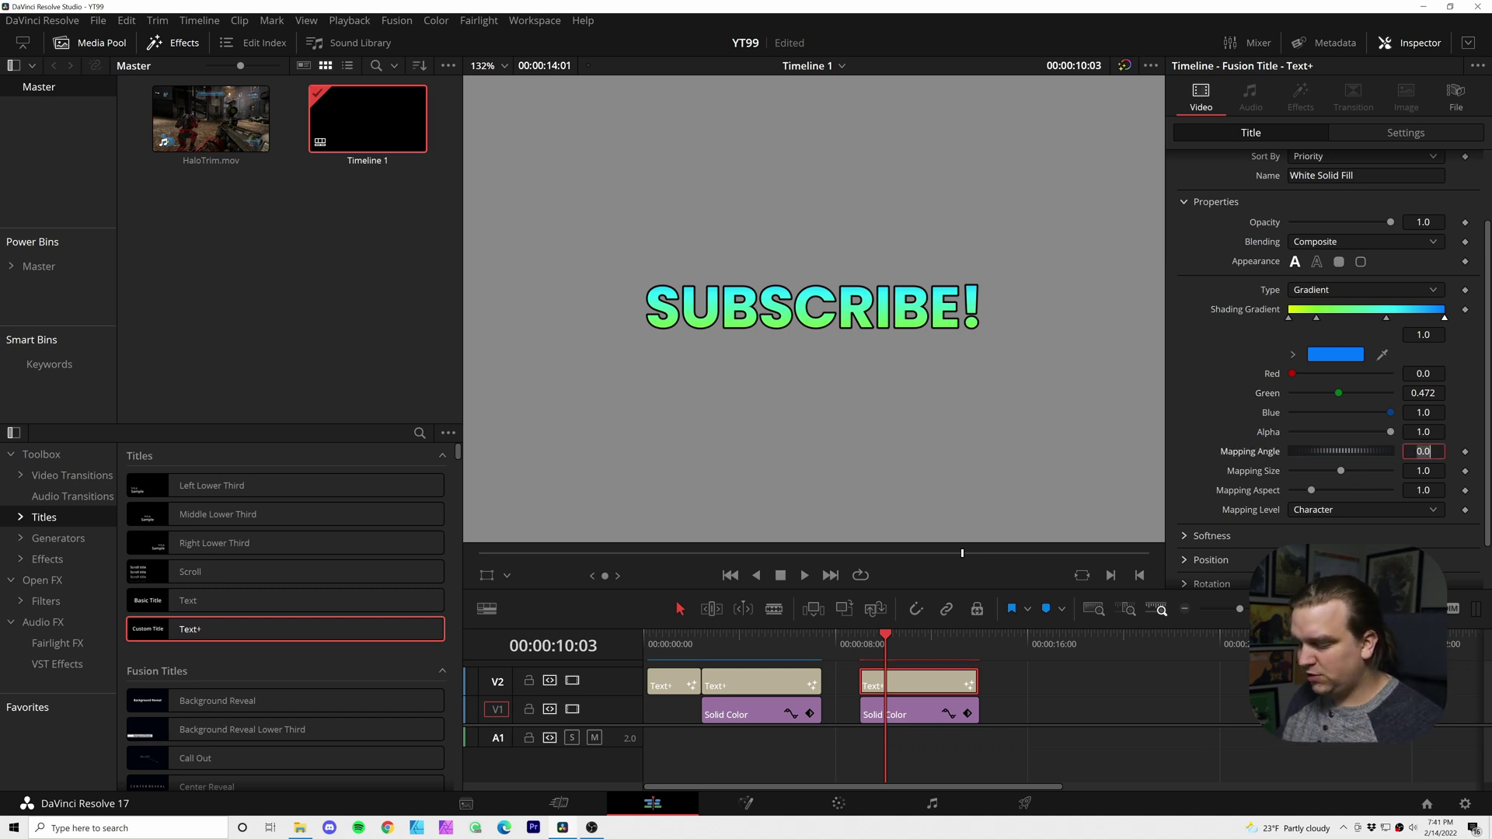
pyautogui.write('-90')
pyautogui.press('Tab')
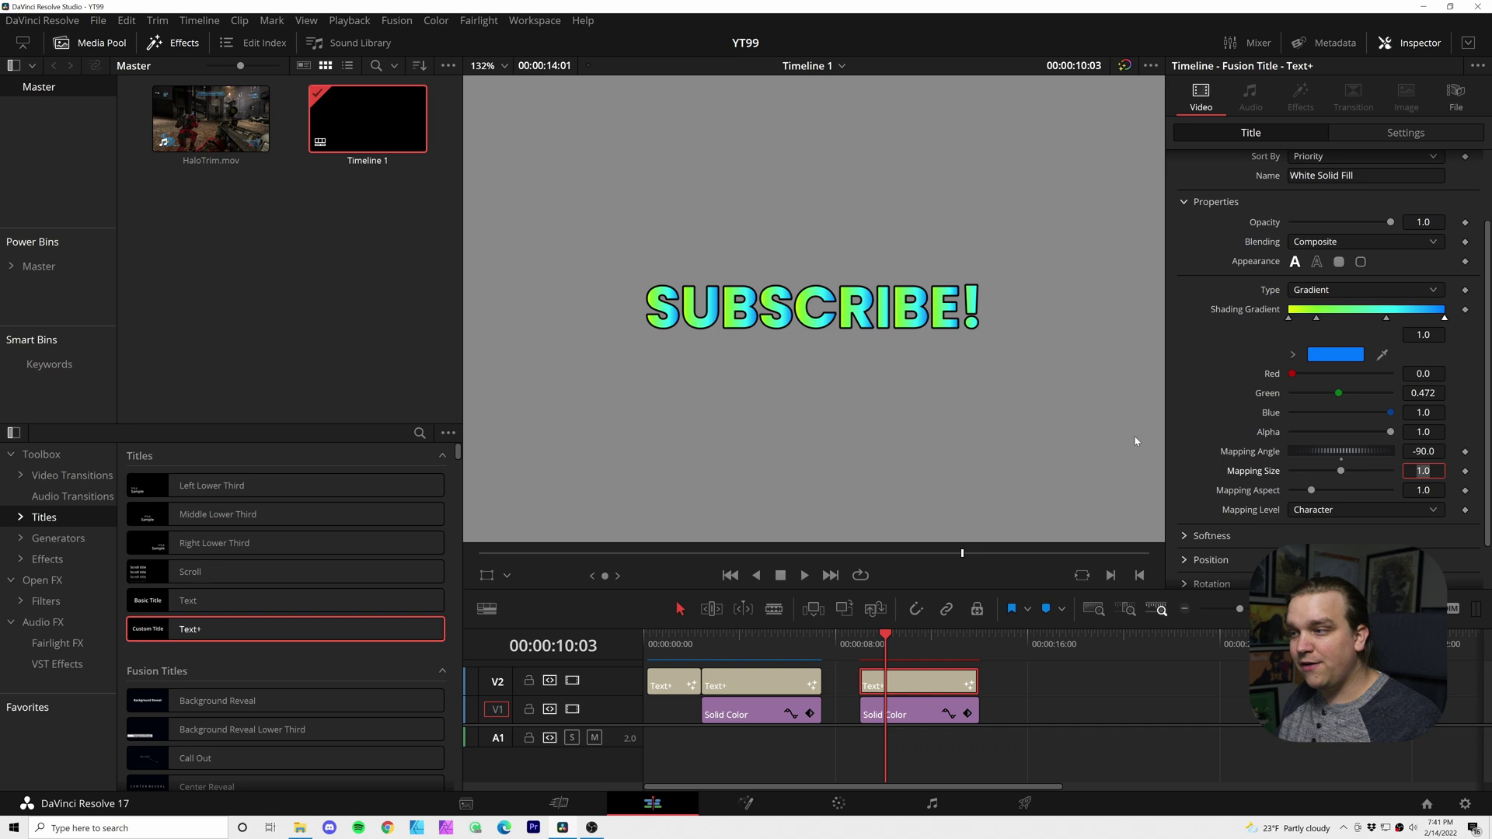
pyautogui.click(1322, 510)
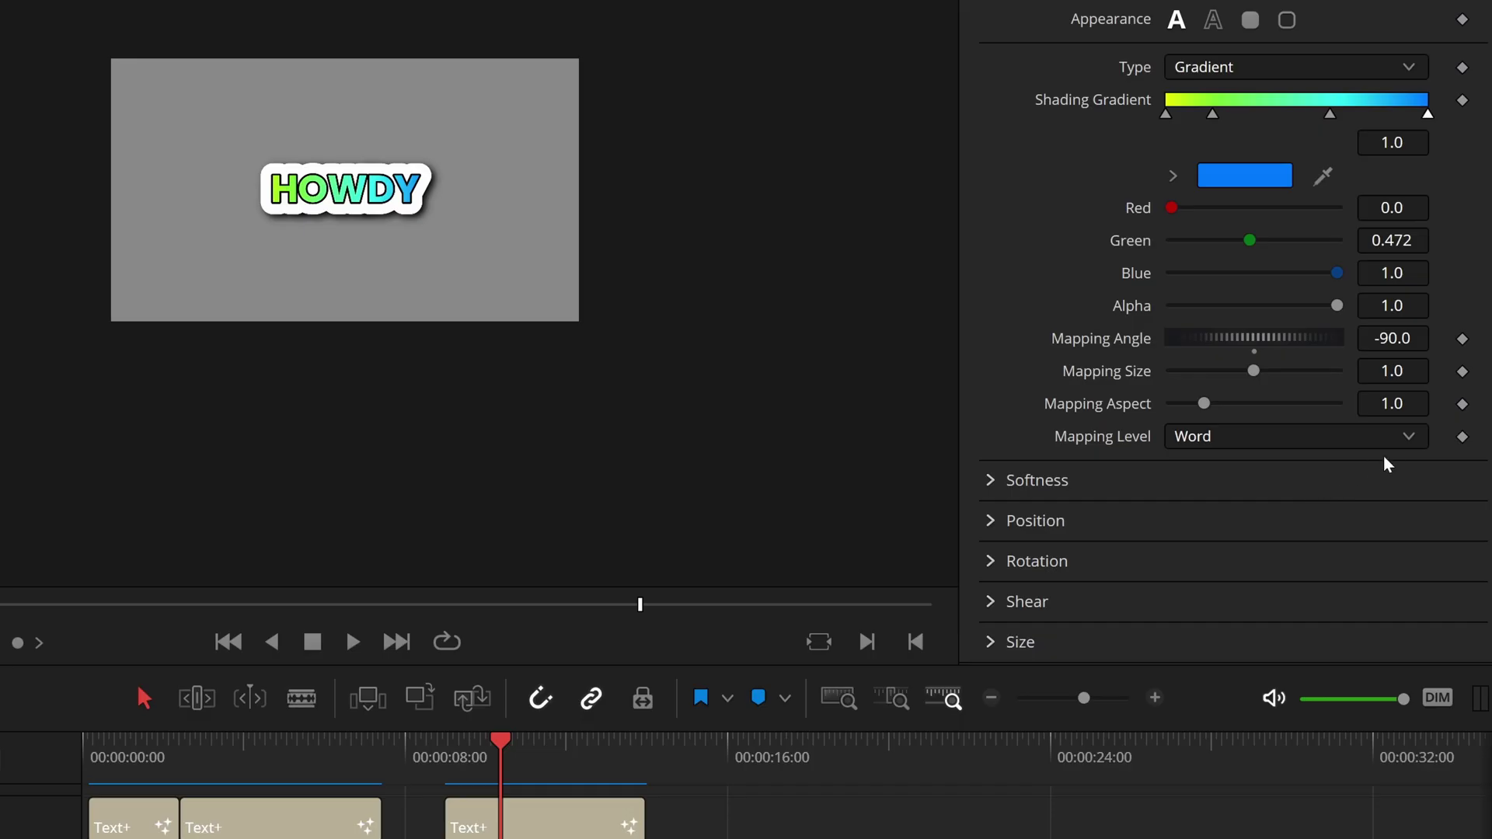
pyautogui.click(1430, 515)
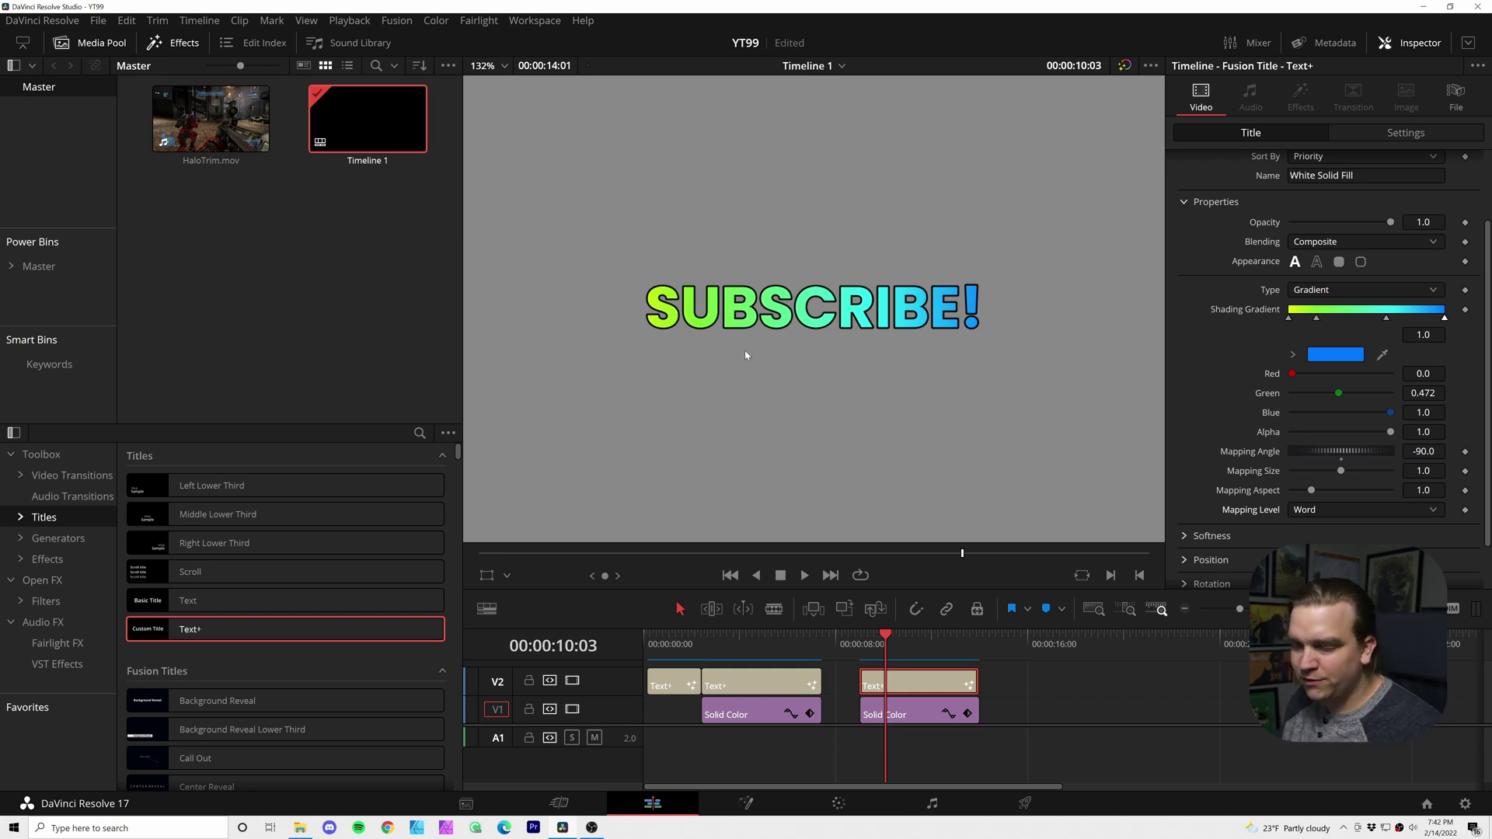
# - Enable the unused shading element 6 as an outline around the text
pyautogui.scroll(2, 1359, 264)
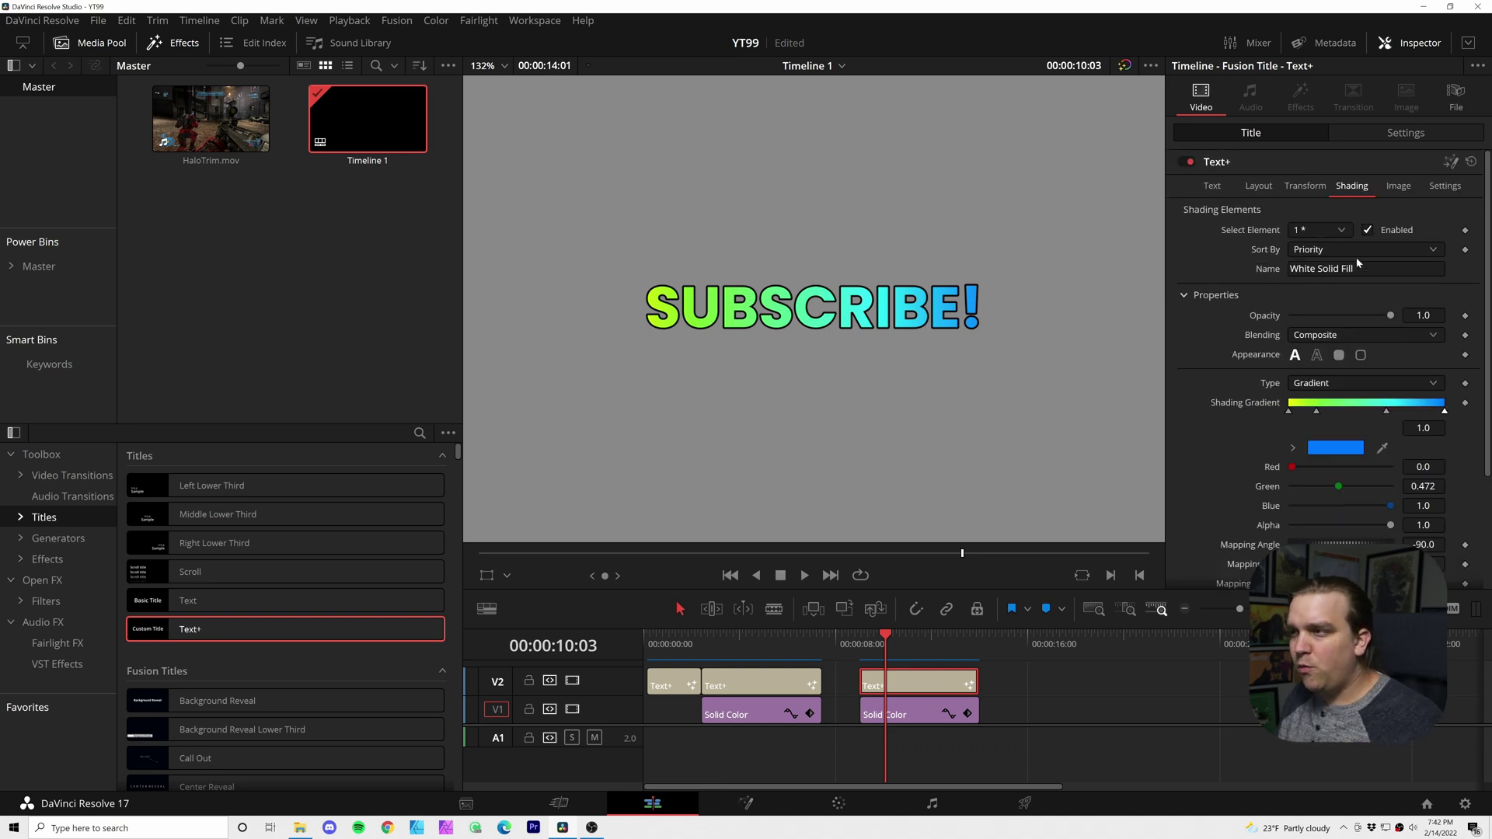
pyautogui.click(1318, 229)
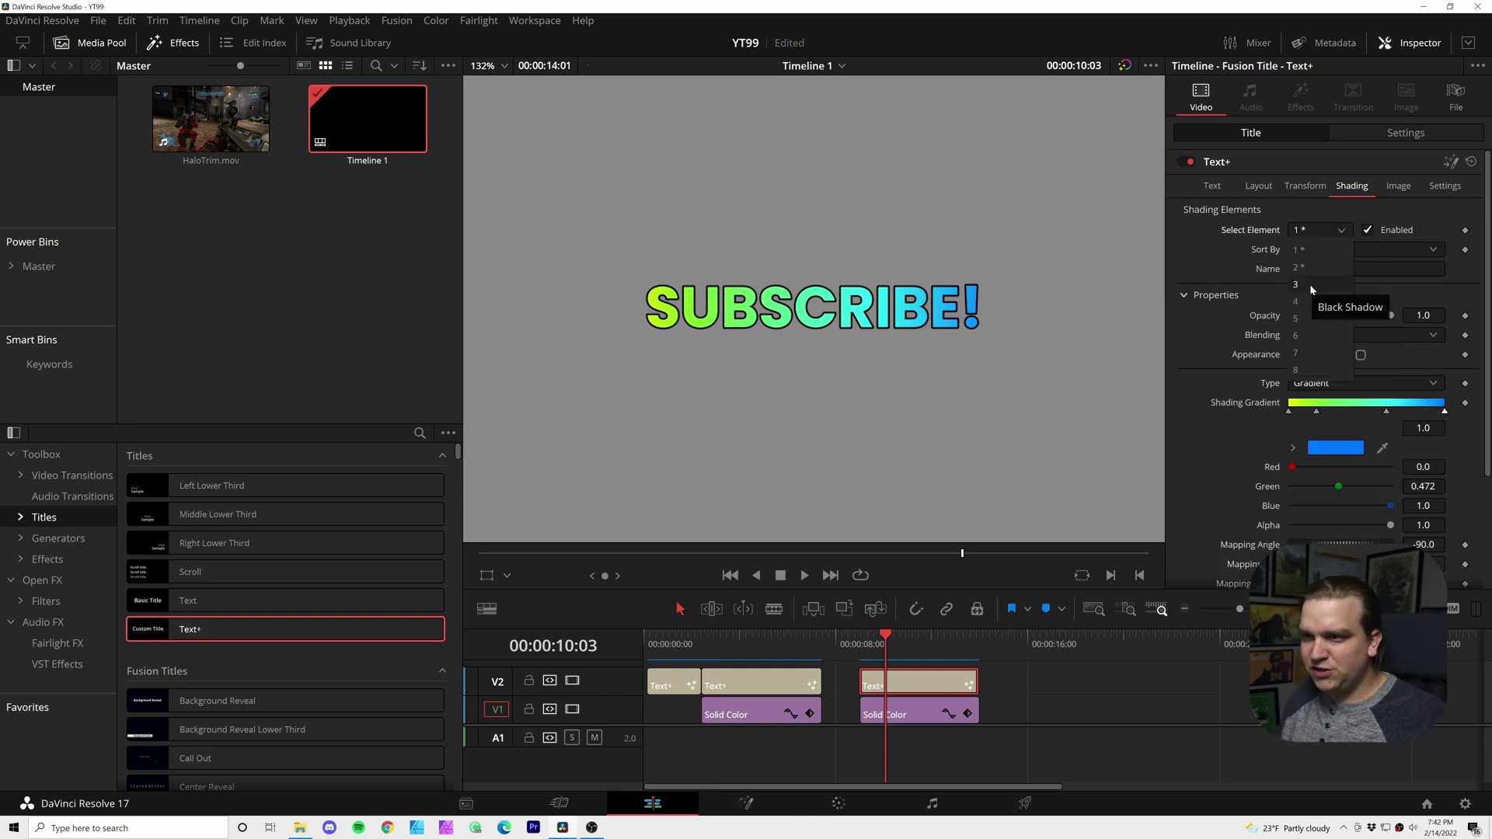
pyautogui.click(1310, 303)
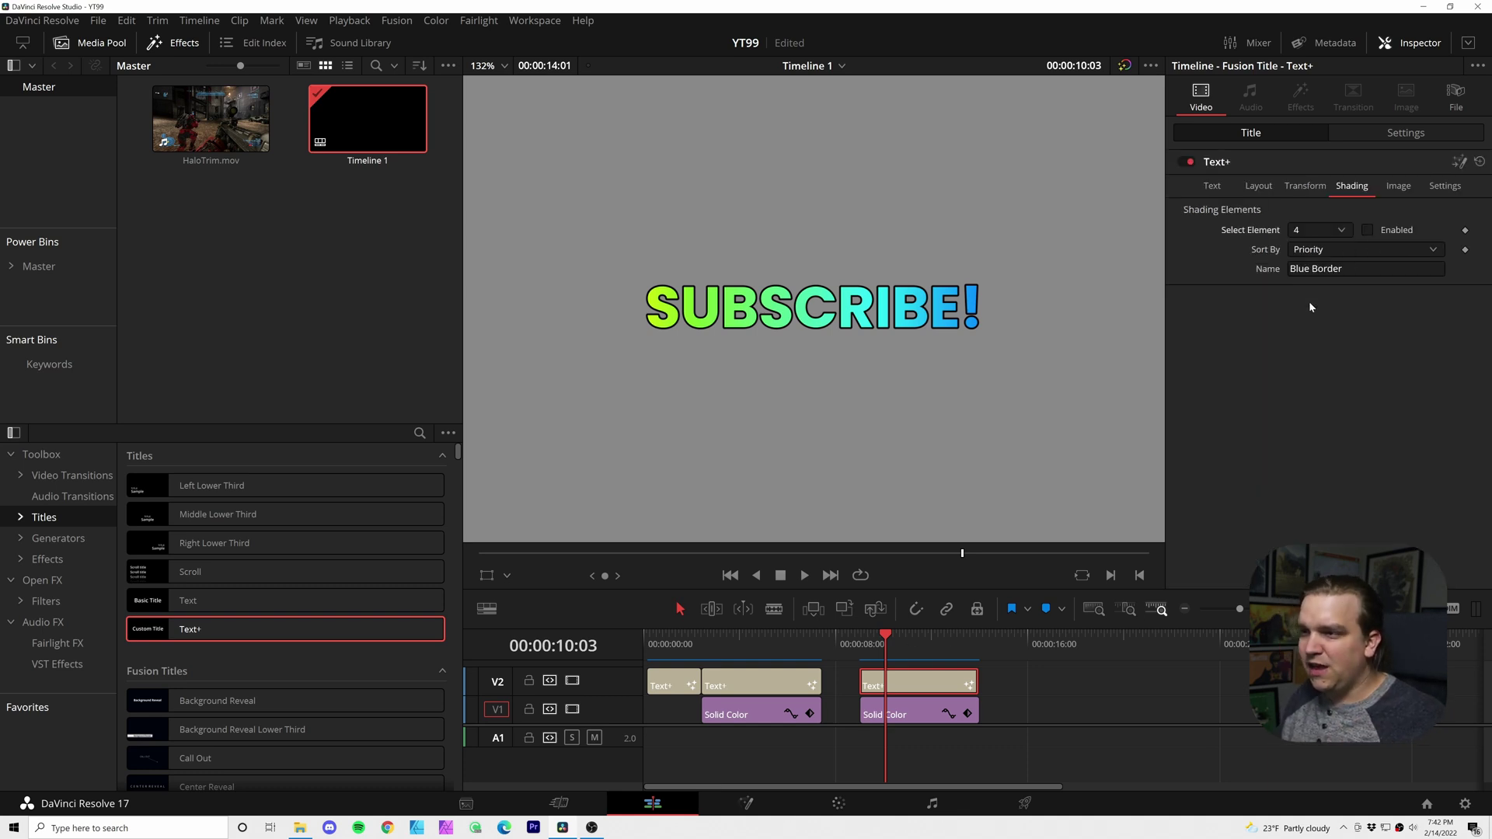
pyautogui.click(1367, 230)
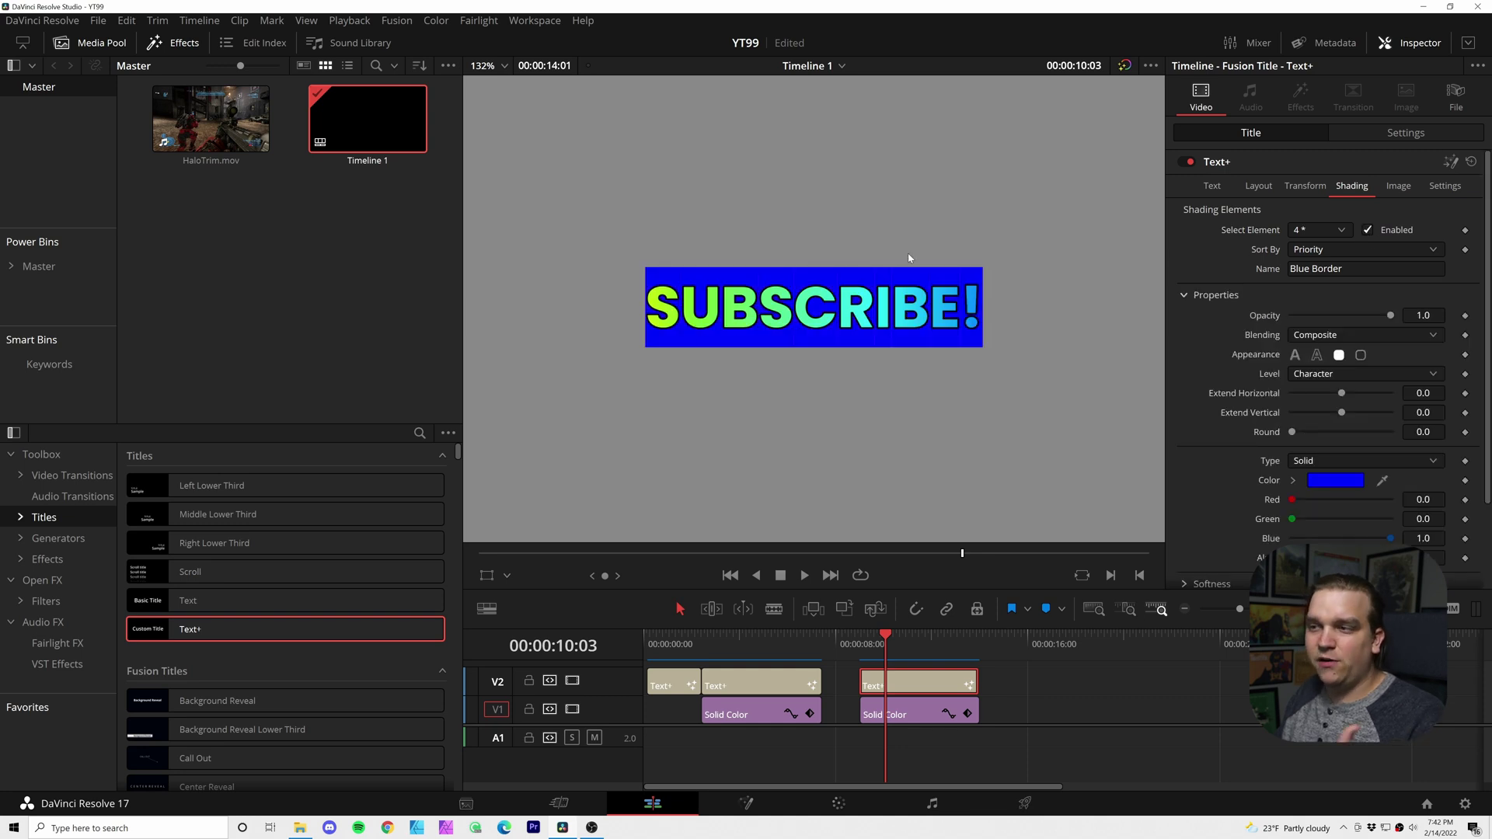
pyautogui.click(1367, 230)
pyautogui.click(1317, 230)
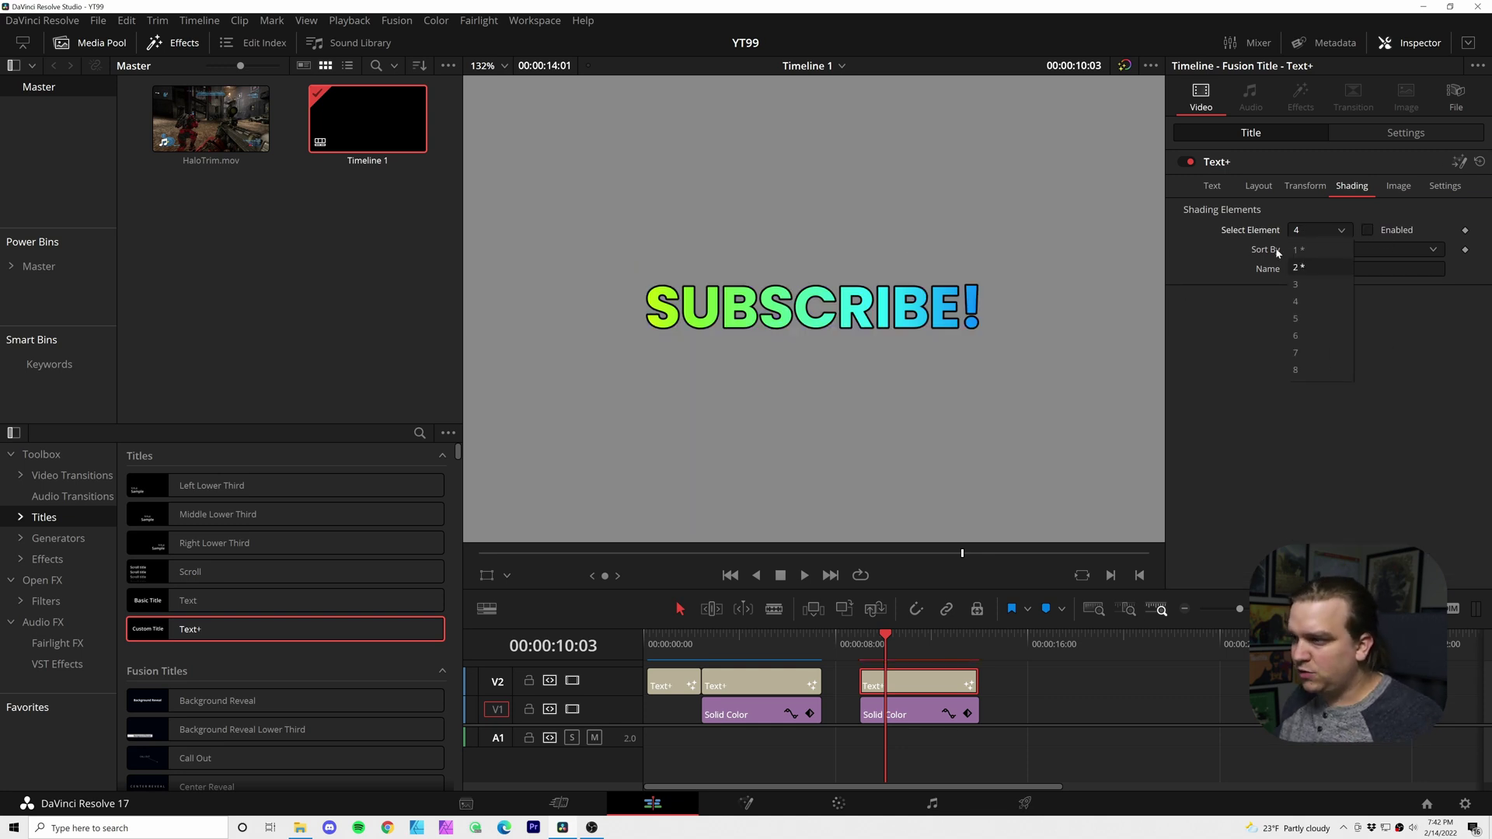
pyautogui.click(1321, 334)
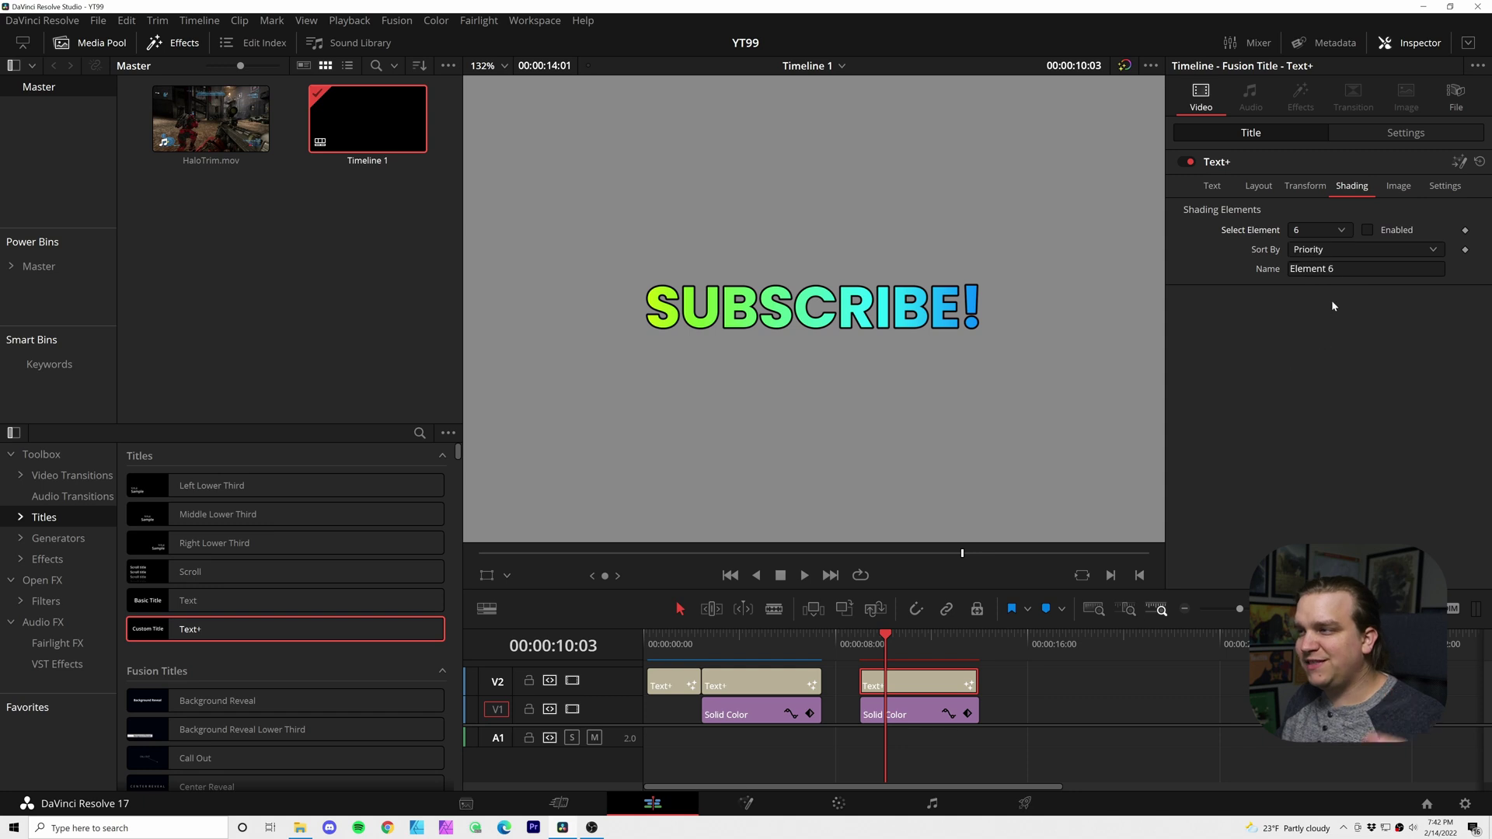
pyautogui.click(1368, 230)
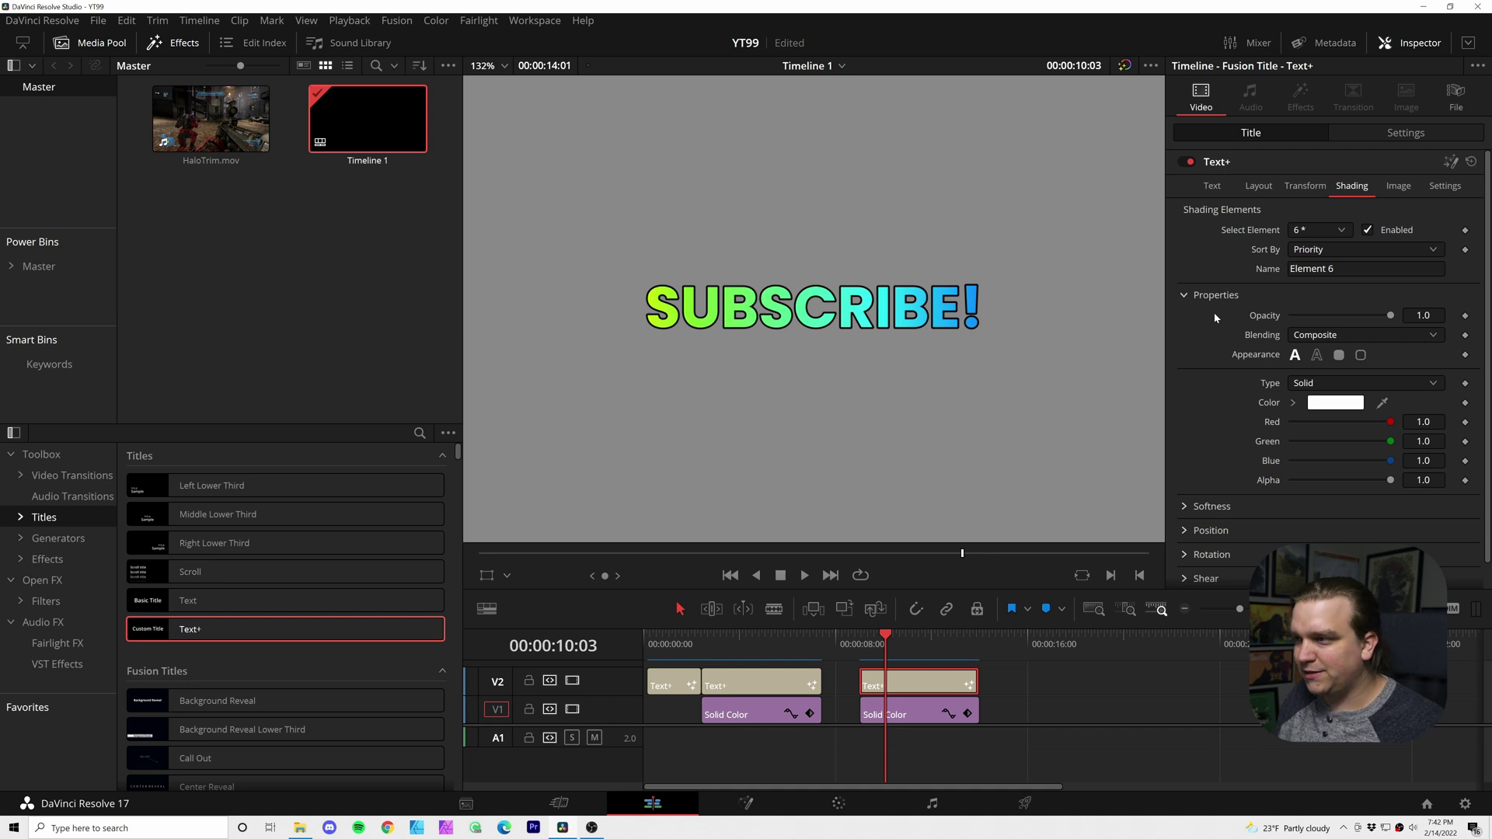
pyautogui.click(1316, 355)
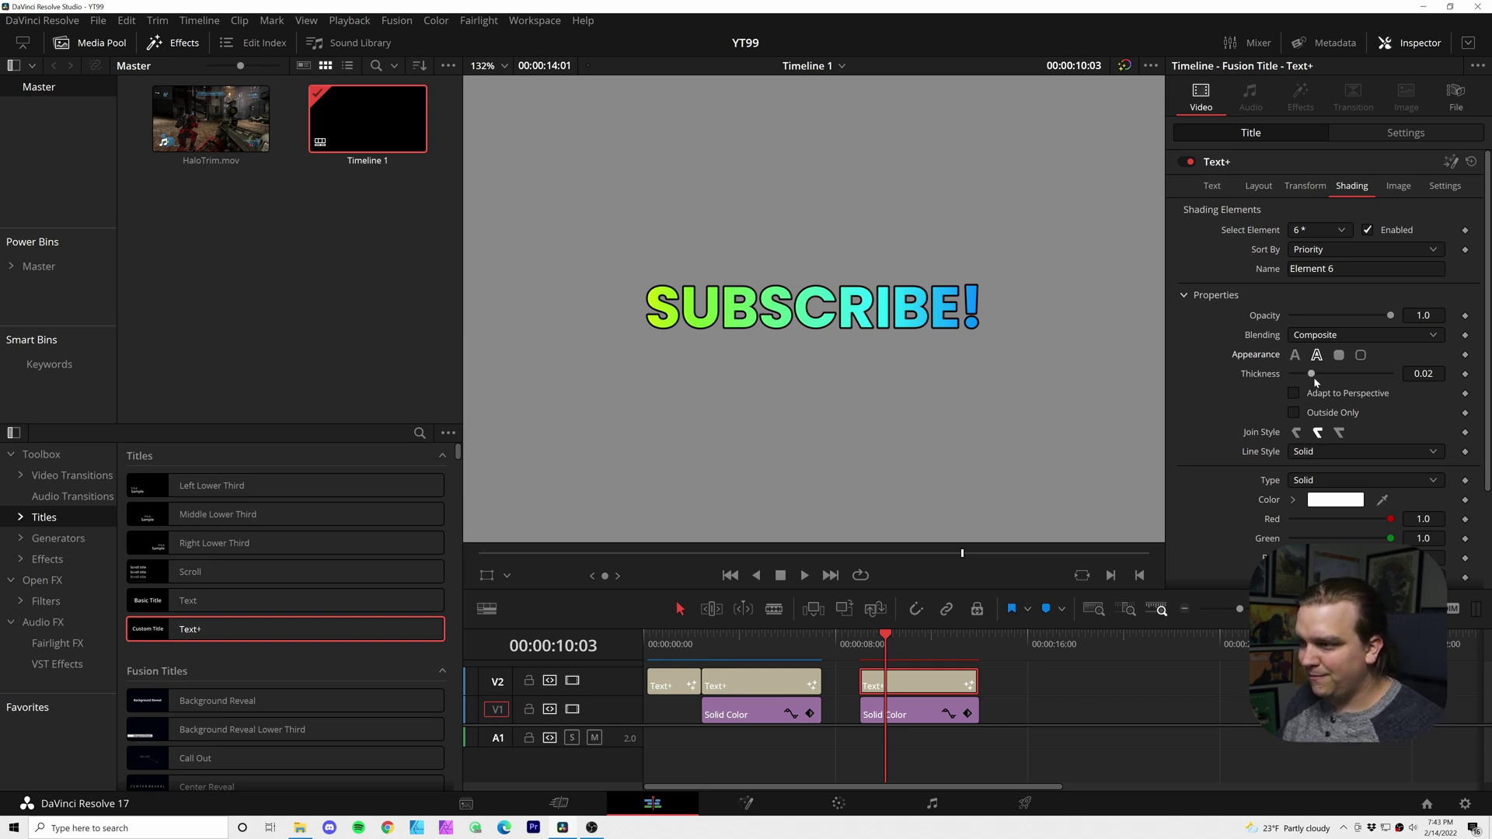
# - Thicken the white element 6 border to 0.5
pyautogui.moveTo(1324, 381); pyautogui.dragTo(1408, 386)
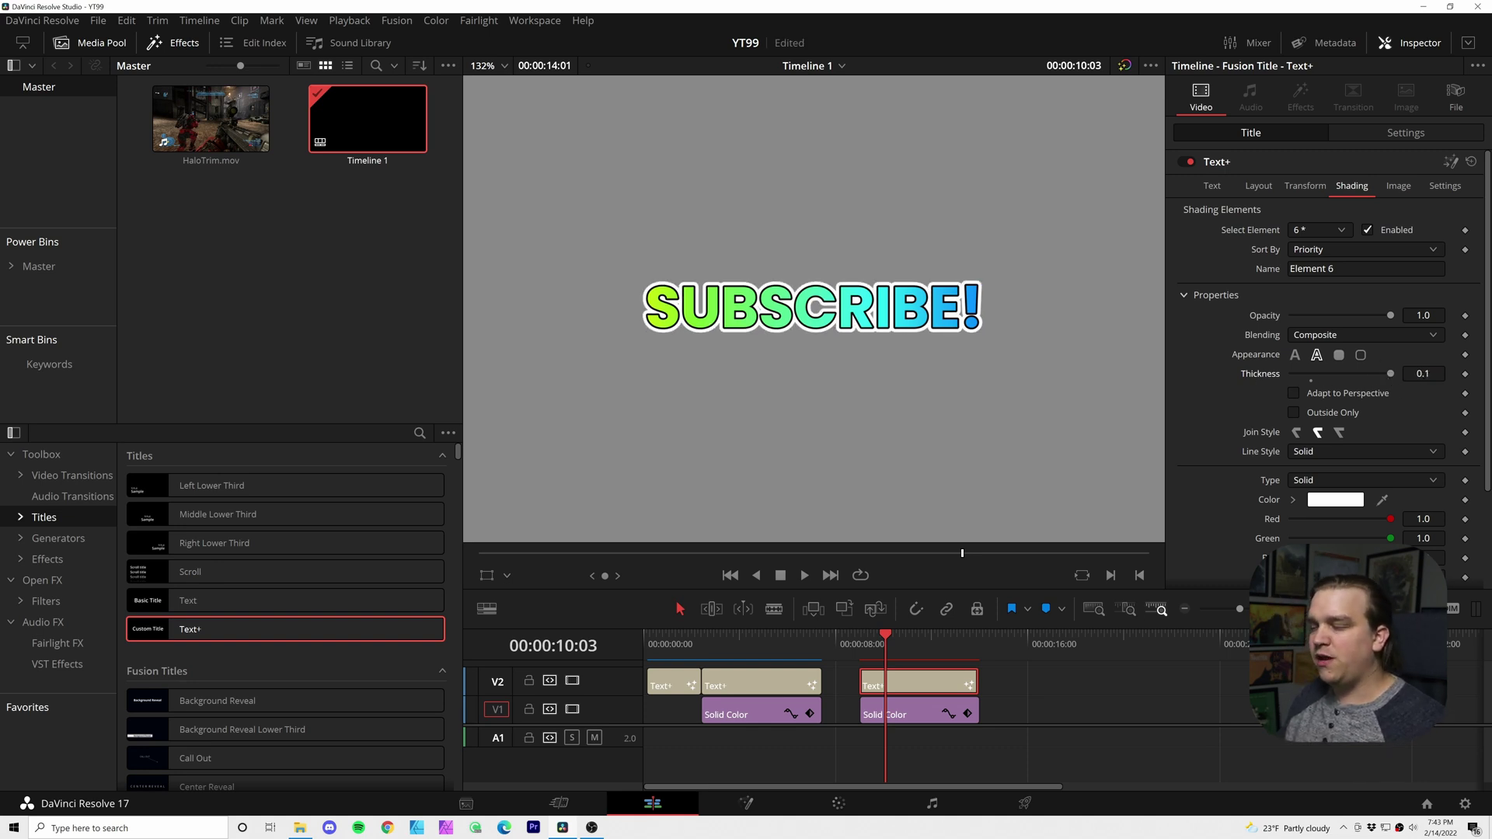
pyautogui.click(1423, 374)
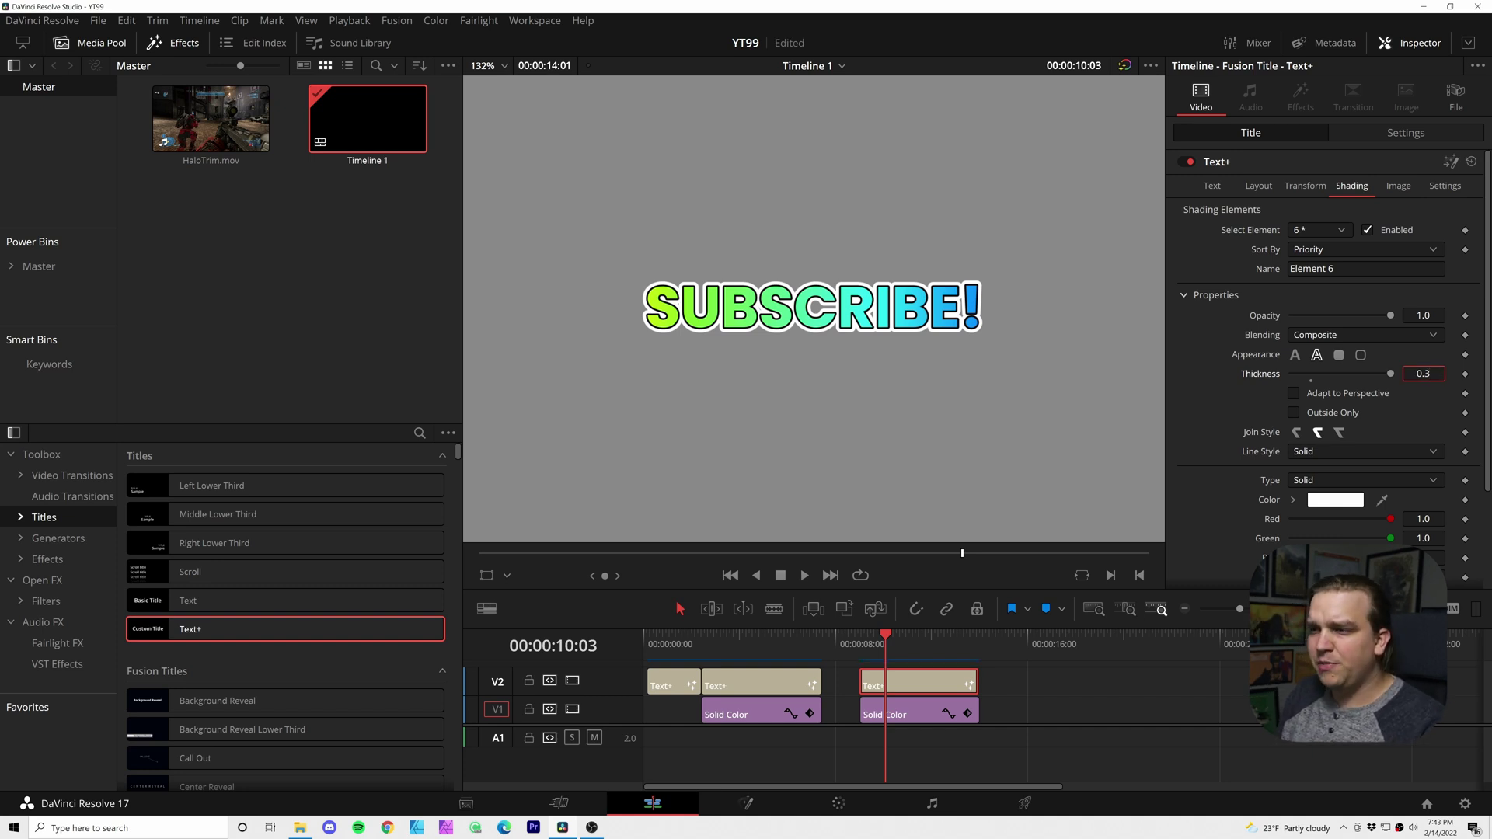
pyautogui.click(1352, 269)
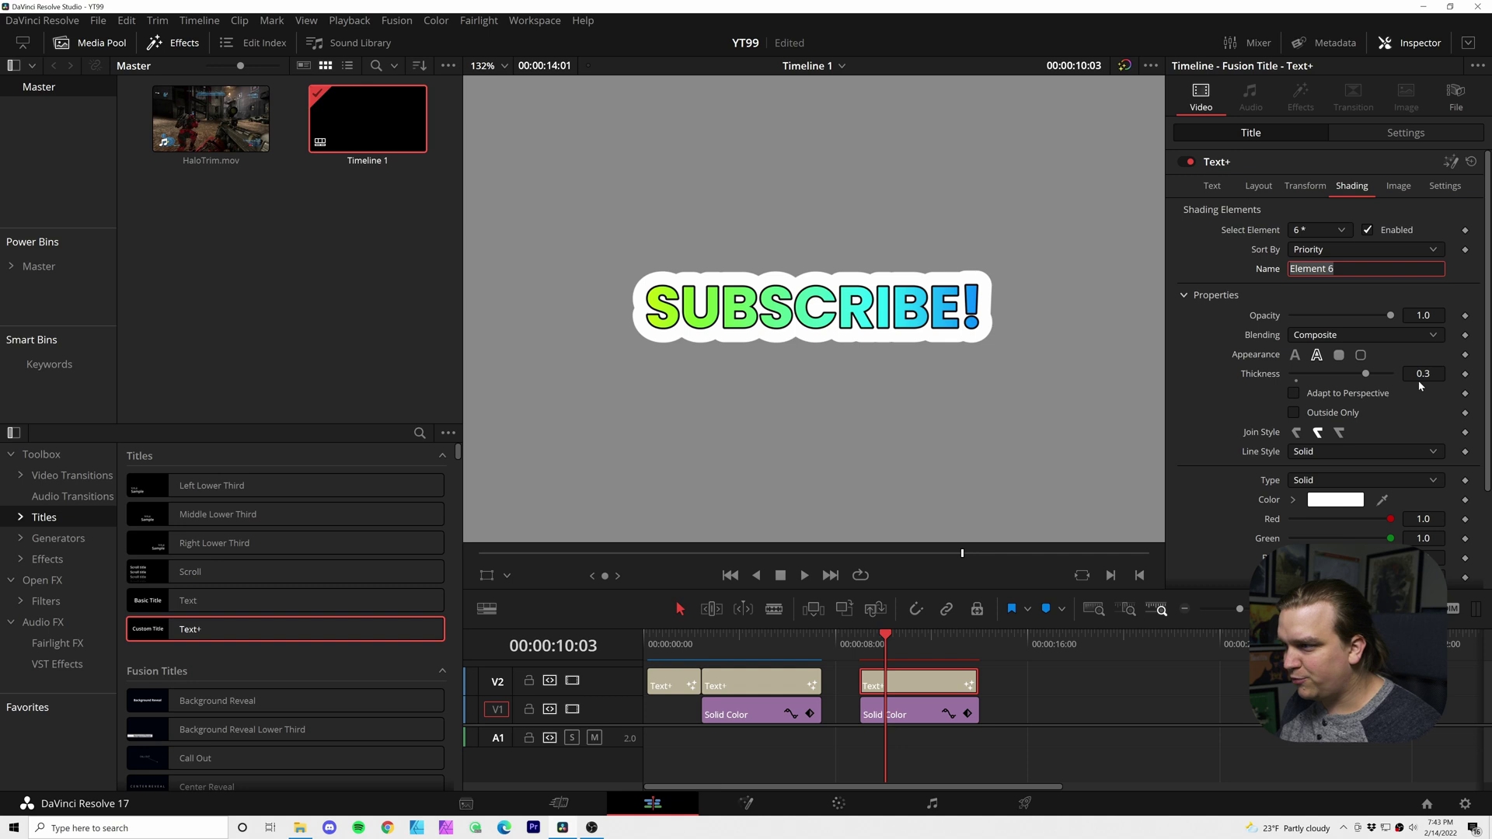
pyautogui.moveTo(1419, 380); pyautogui.dragTo(1424, 380)
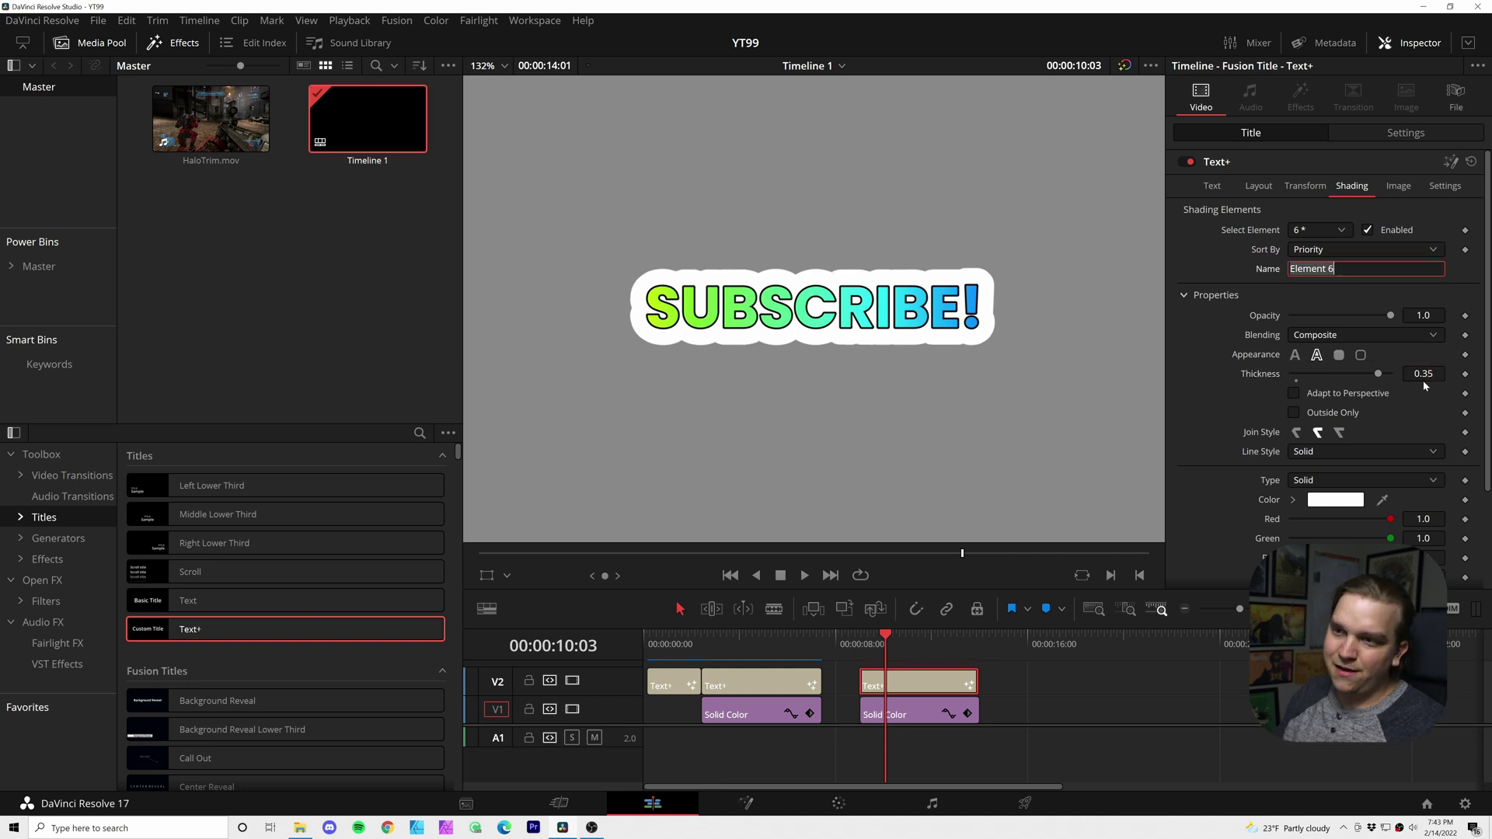
pyautogui.click(1423, 377)
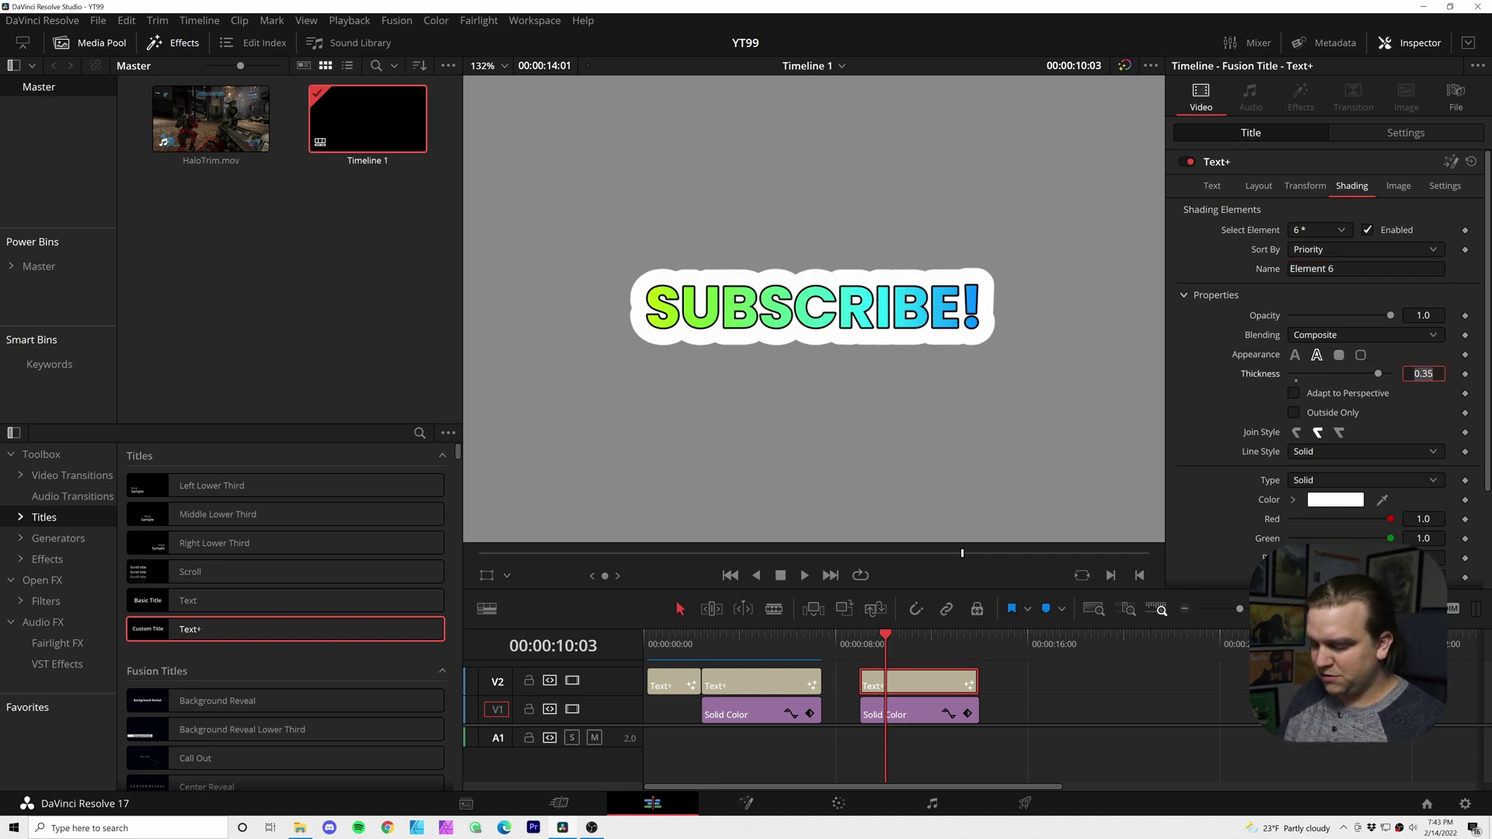
pyautogui.press('BackSpace')
pyautogui.press('BackSpace')
pyautogui.write('5')
pyautogui.press('Return')
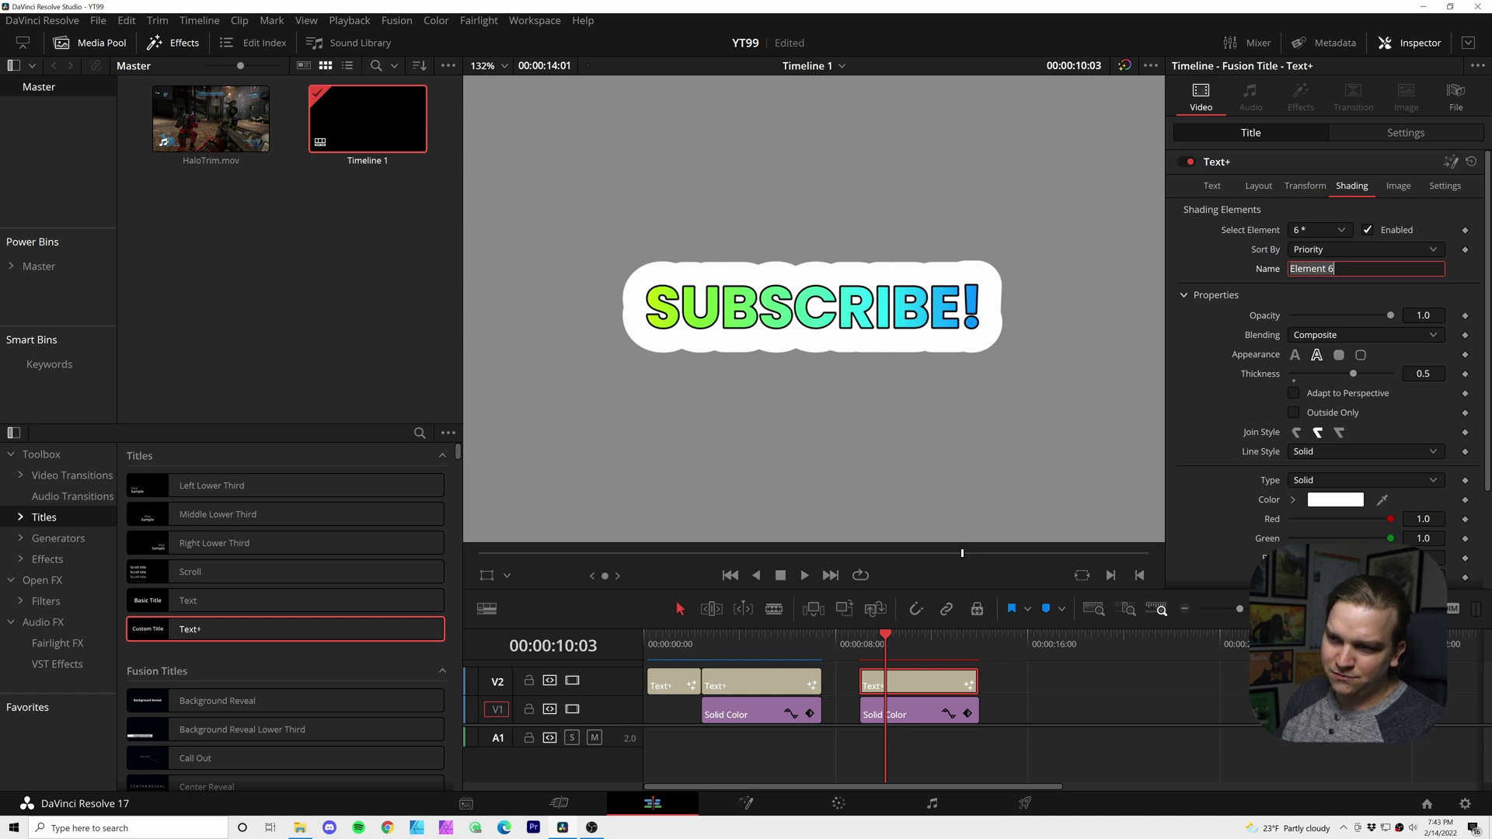
# - Thicken the black letter outline and lower Tracking to 0.993
pyautogui.scroll(4, 1319, 230)
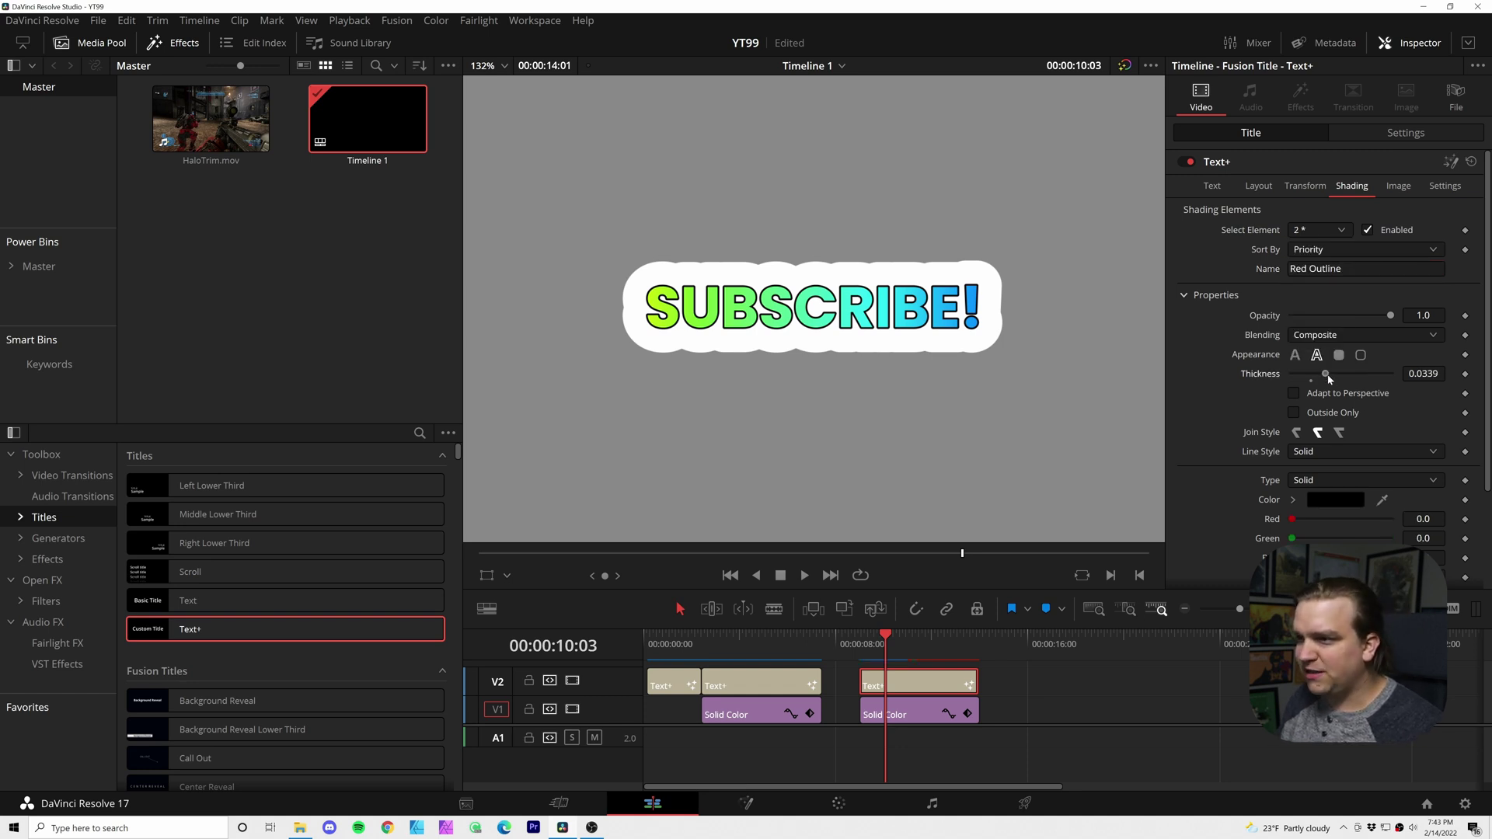
pyautogui.moveTo(1343, 376); pyautogui.dragTo(1349, 376)
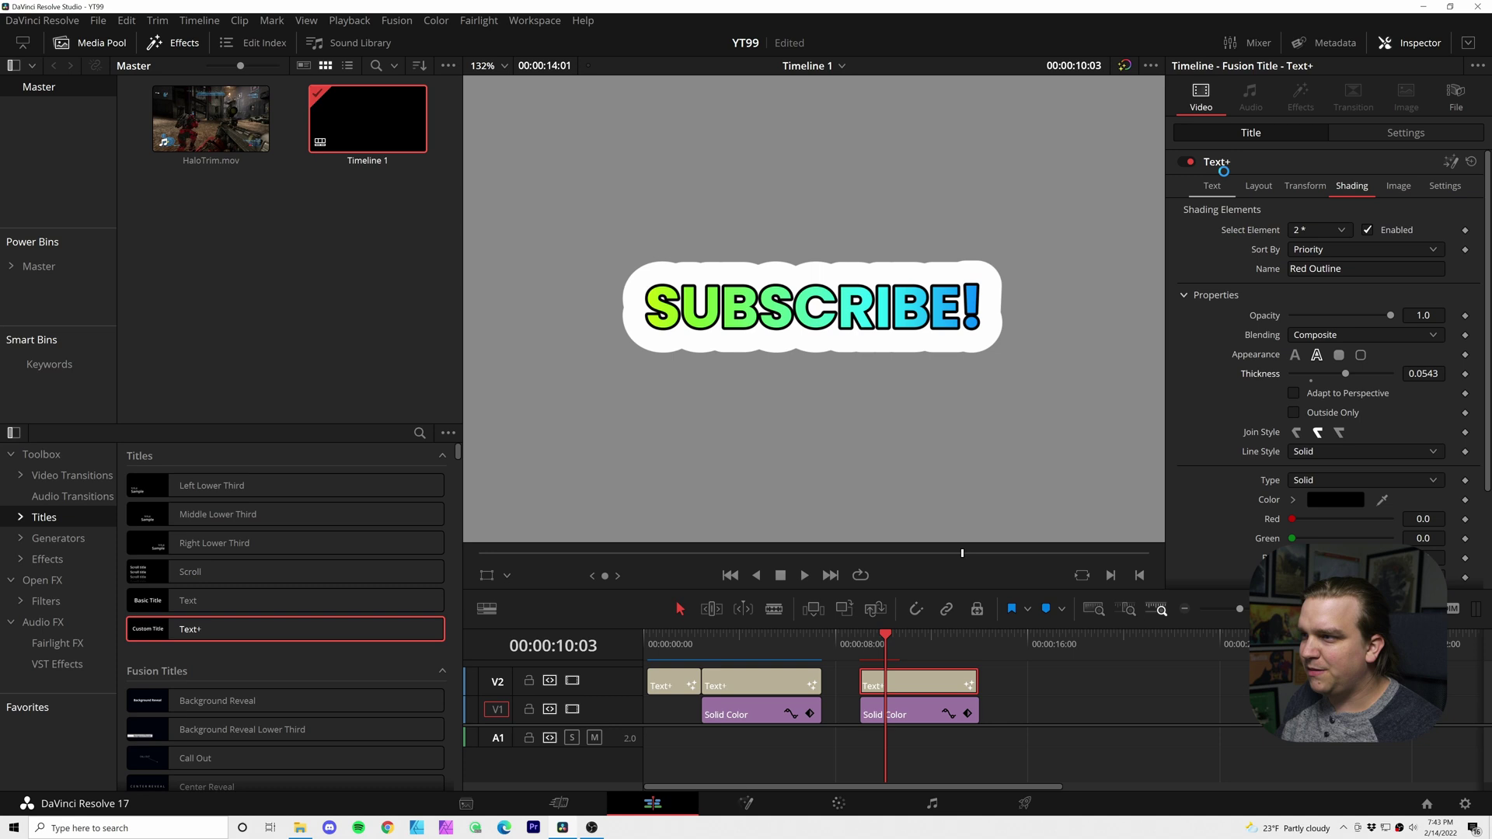
pyautogui.click(1213, 186)
pyautogui.moveTo(1422, 423); pyautogui.dragTo(1410, 423)
pyautogui.click(1339, 345)
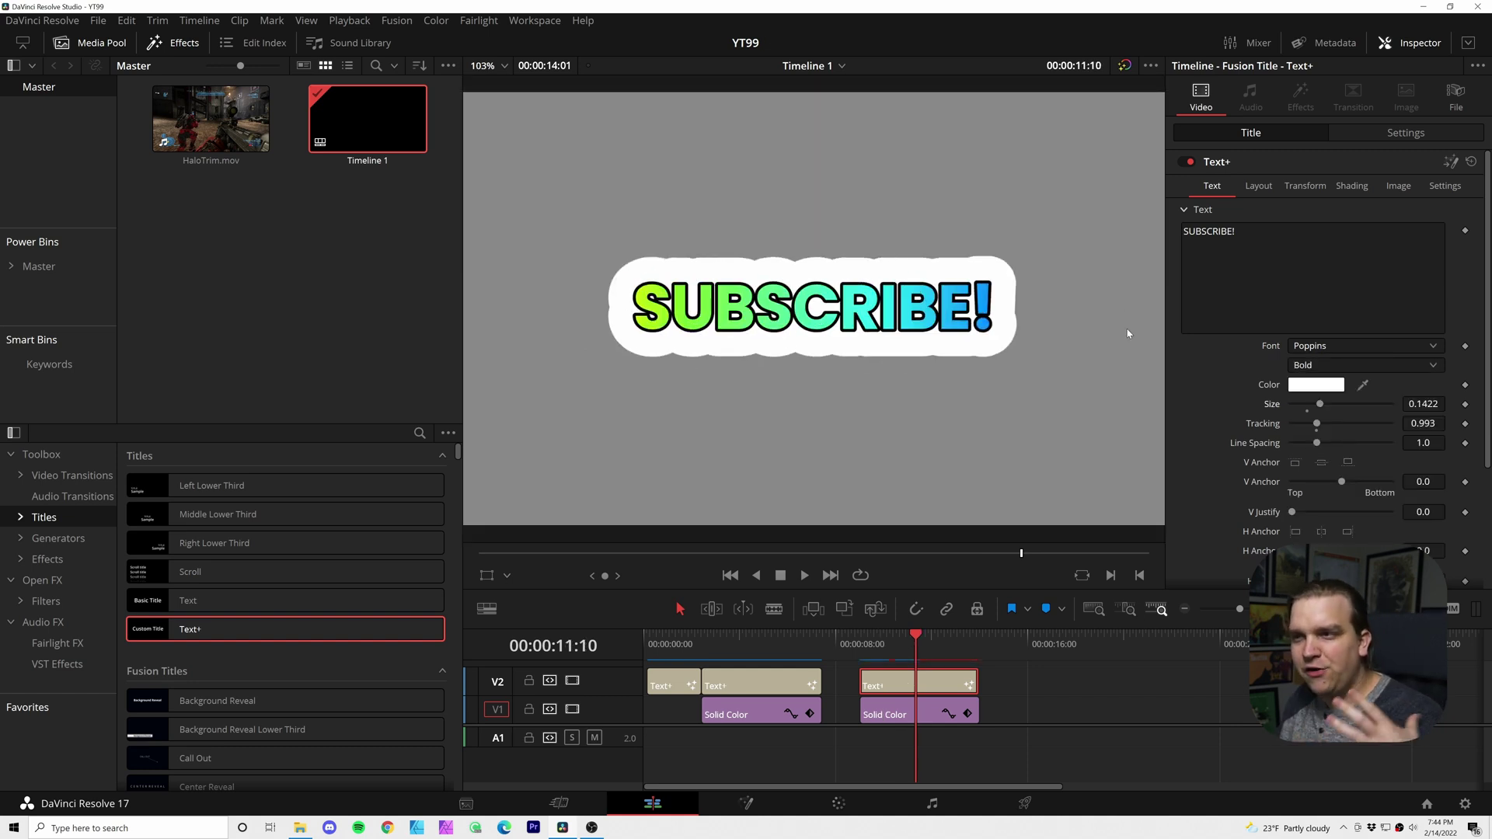
# - Enable shading element 7 as an outline, comparing against element 6's thickness
pyautogui.click(1352, 186)
pyautogui.click(1313, 231)
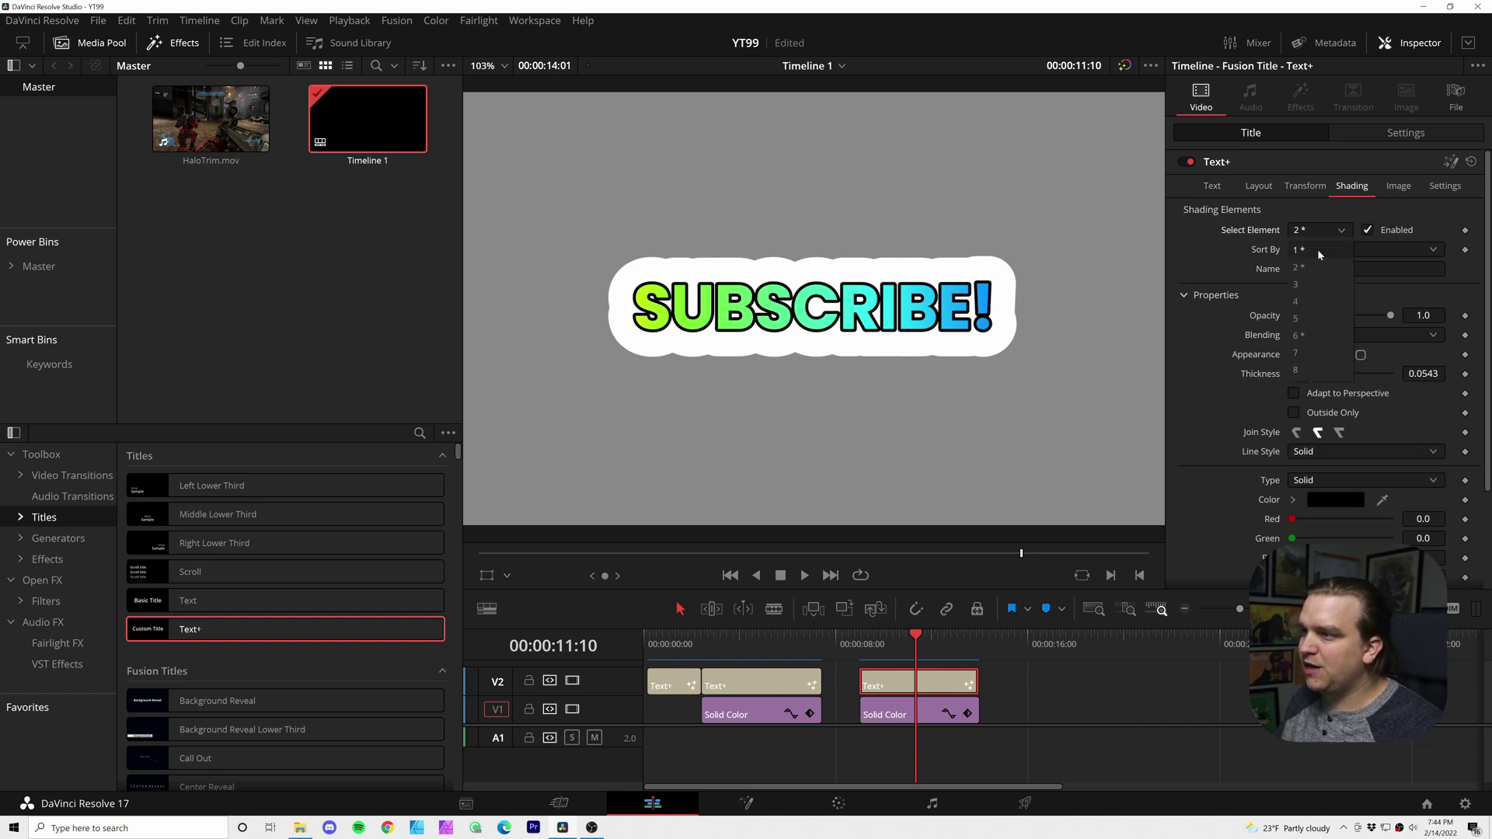
pyautogui.click(1309, 354)
pyautogui.click(1367, 231)
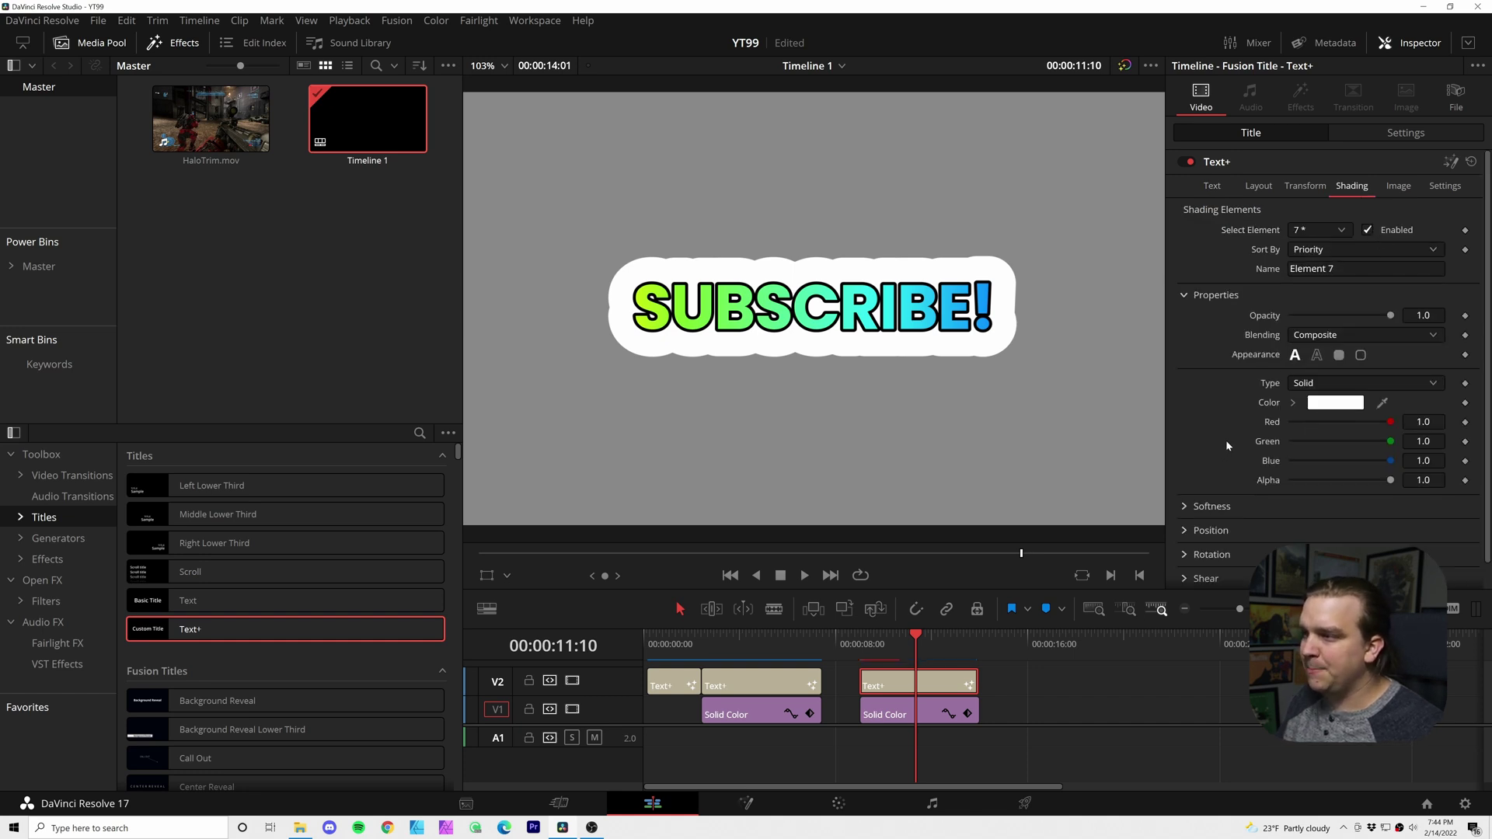
pyautogui.click(1317, 357)
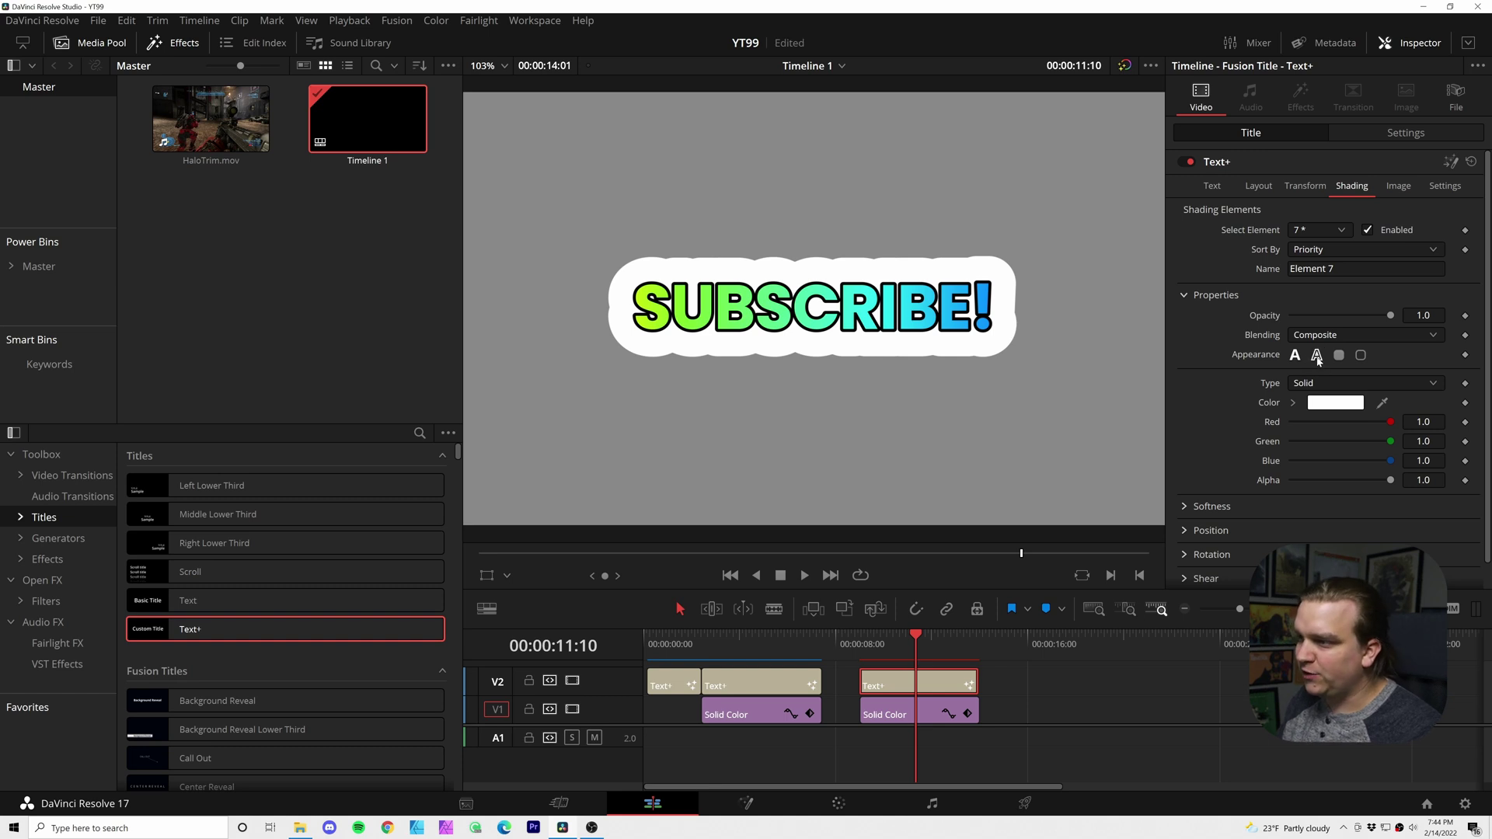
pyautogui.click(1317, 356)
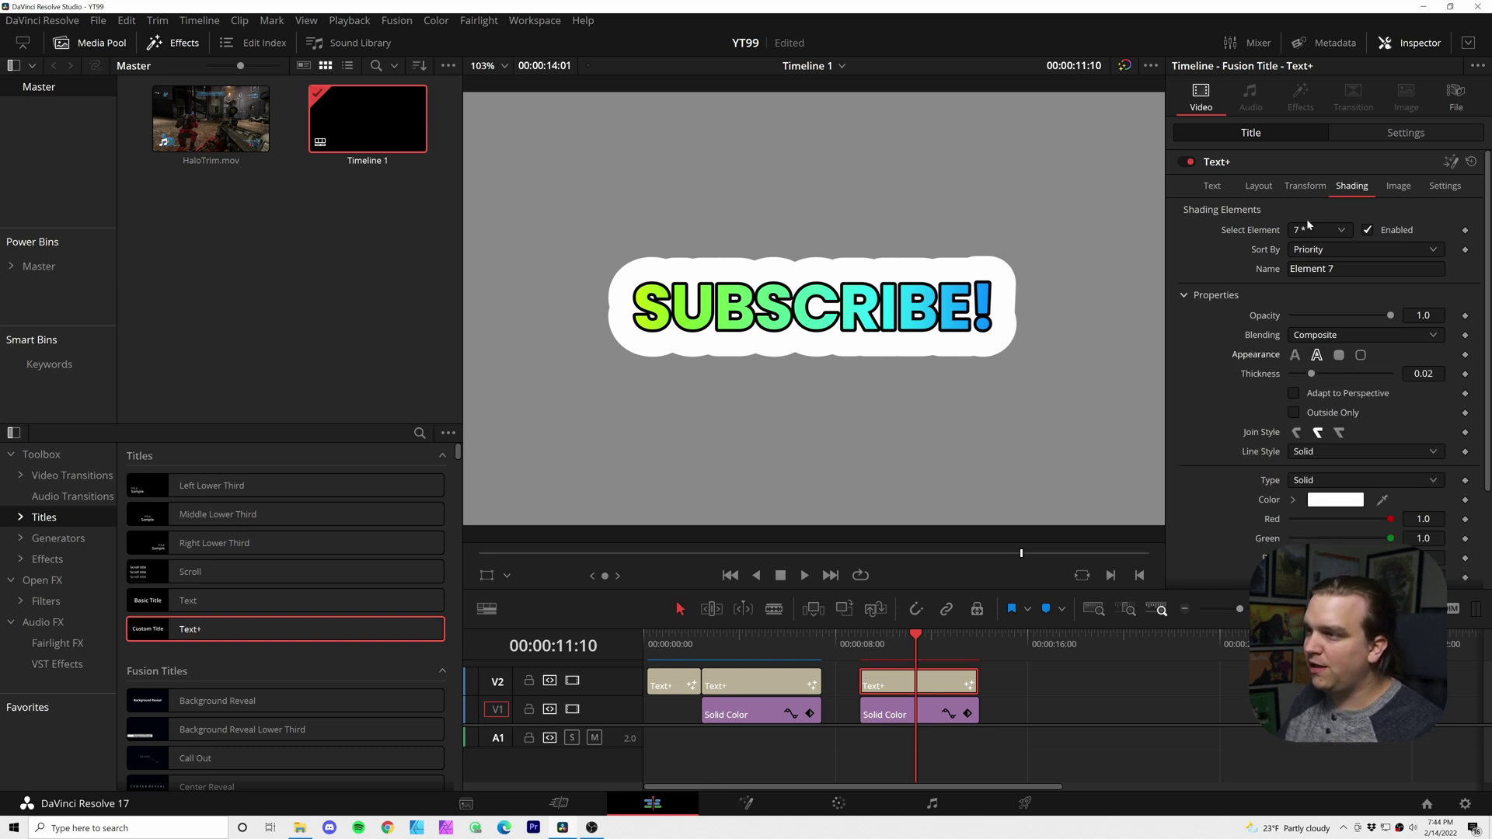
pyautogui.click(1298, 231)
pyautogui.click(1309, 334)
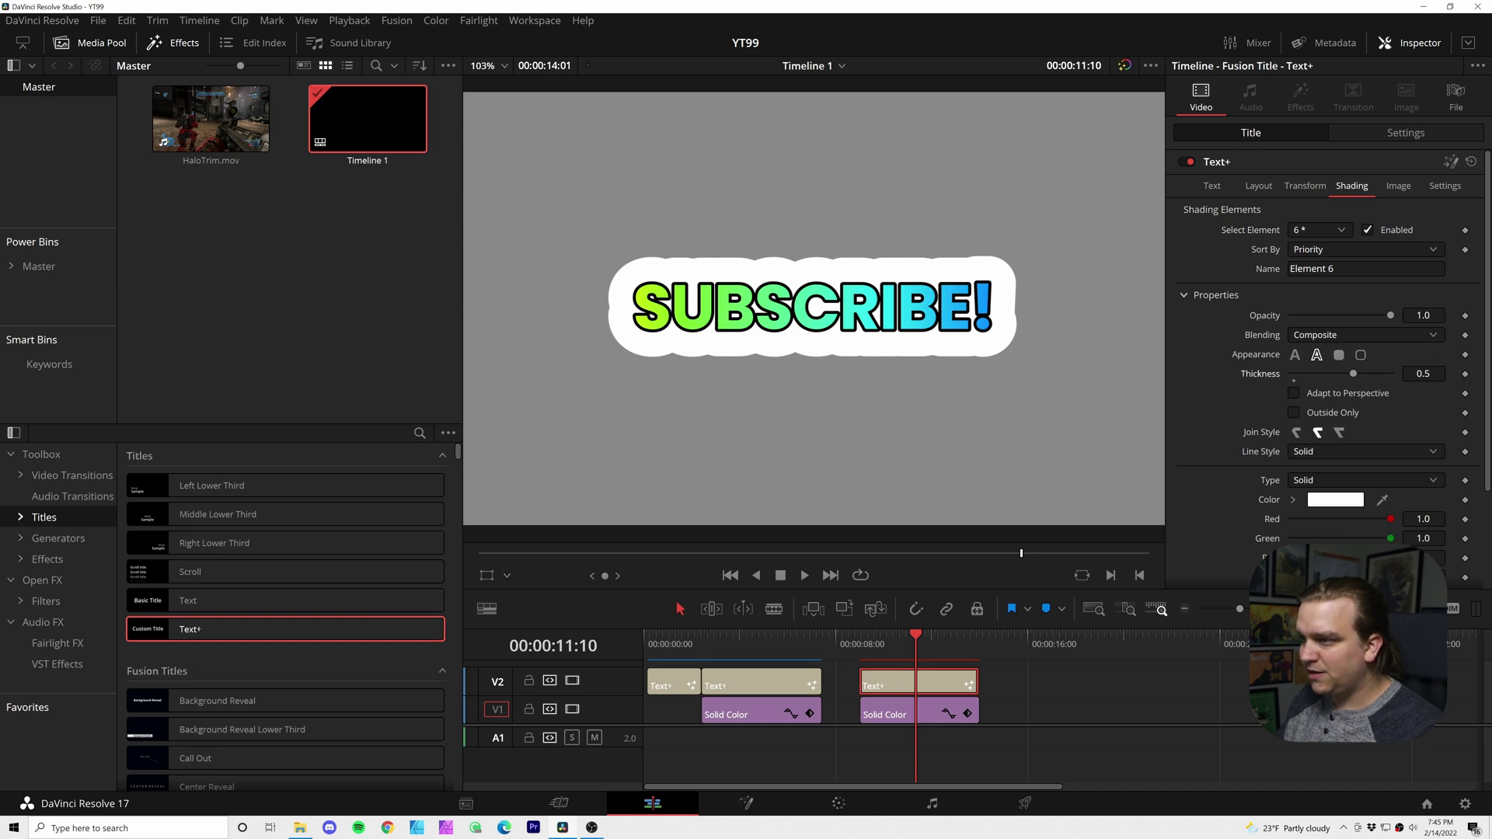
pyautogui.click(1428, 373)
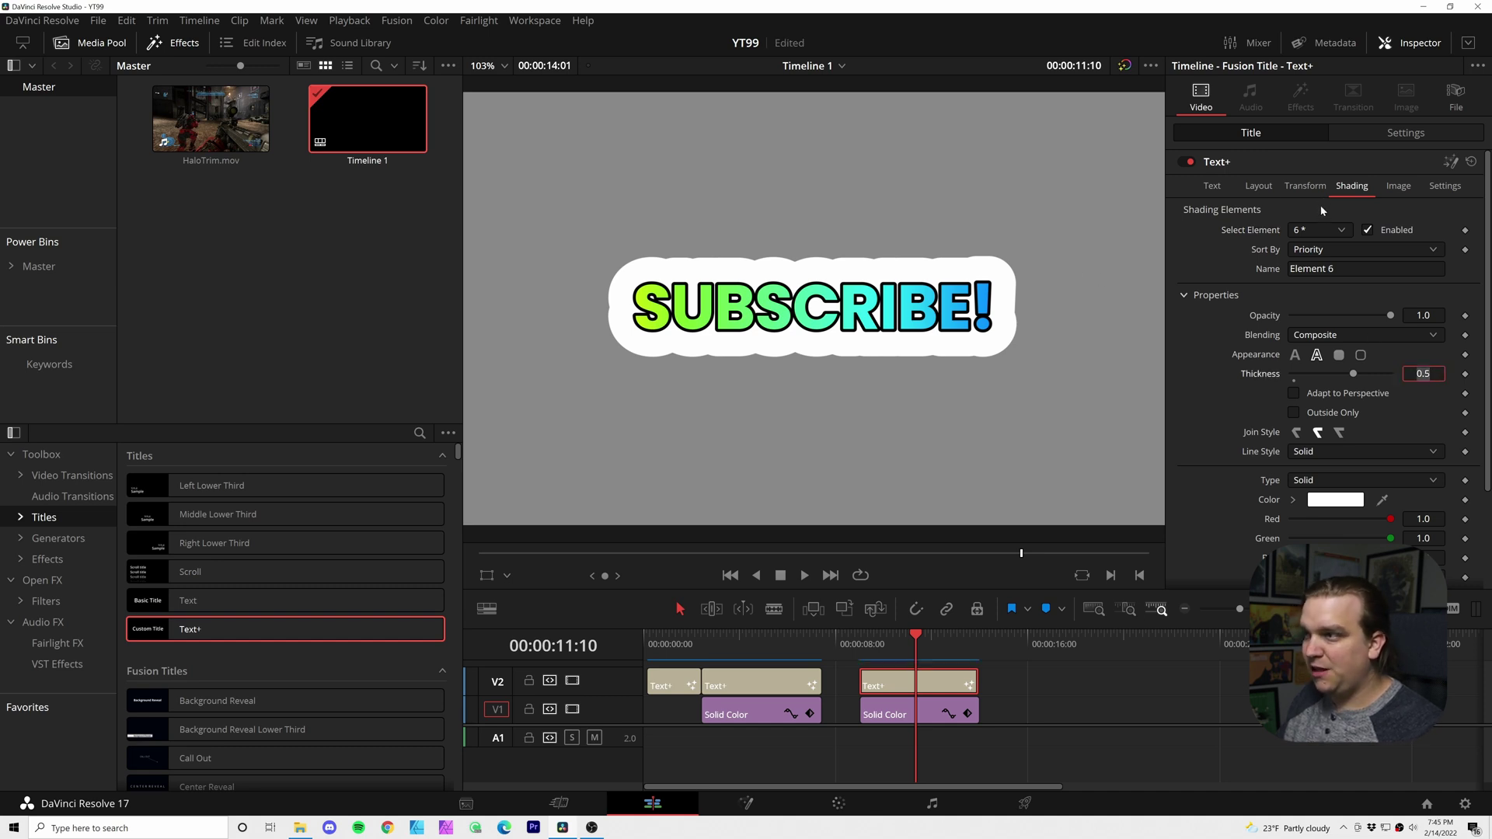
# - Make element 7 a solid black outline at thickness 0.367
pyautogui.click(1320, 230)
pyautogui.click(1299, 352)
pyautogui.click(1425, 373)
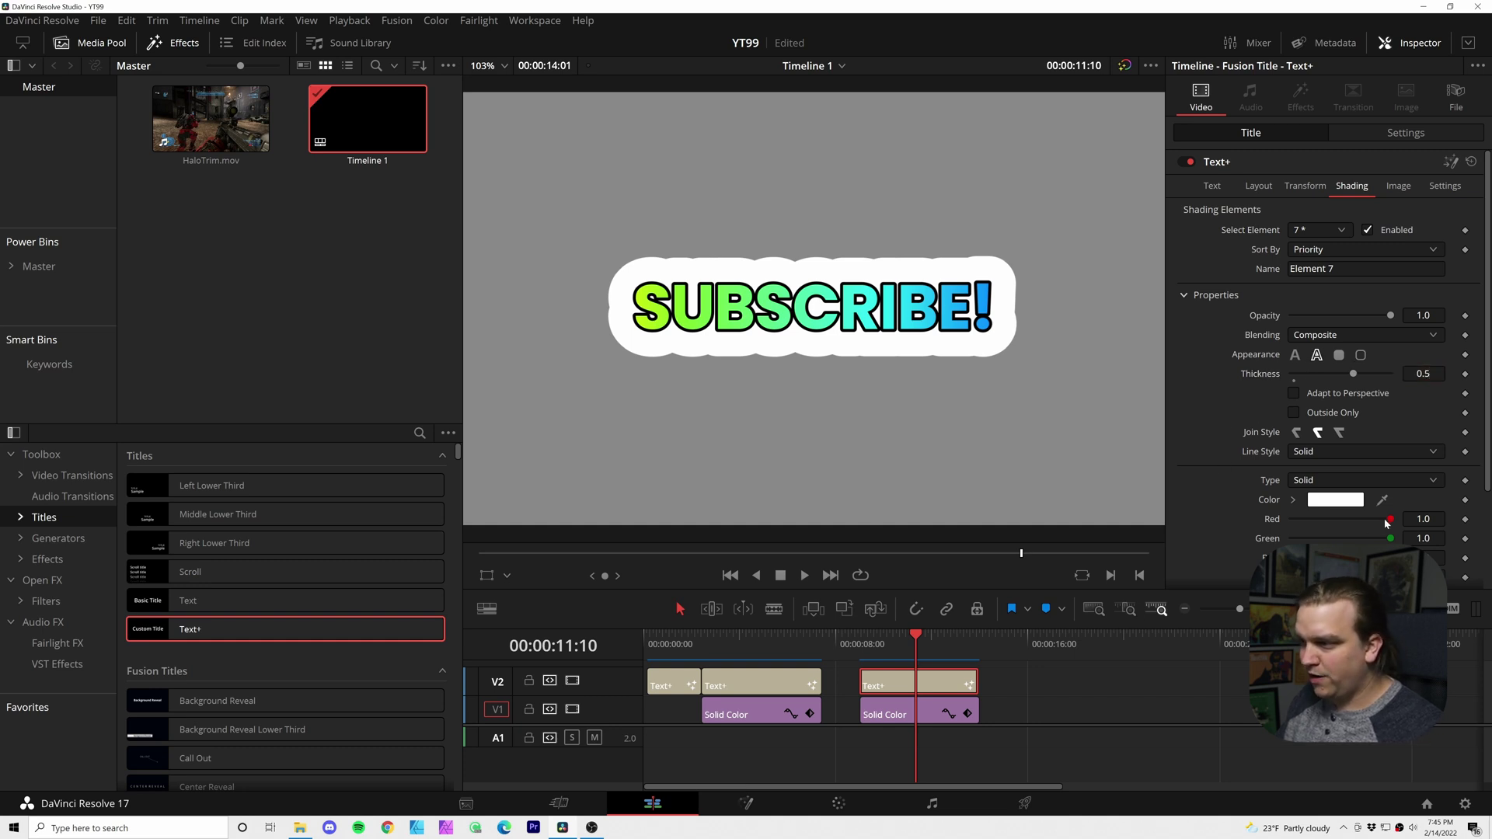
pyautogui.moveTo(1385, 523)
pyautogui.mouseDown()
pyautogui.moveTo(1292, 521)
pyautogui.moveTo(1292, 540)
pyautogui.mouseUp()
pyautogui.moveTo(1390, 558); pyautogui.dragTo(1291, 558)
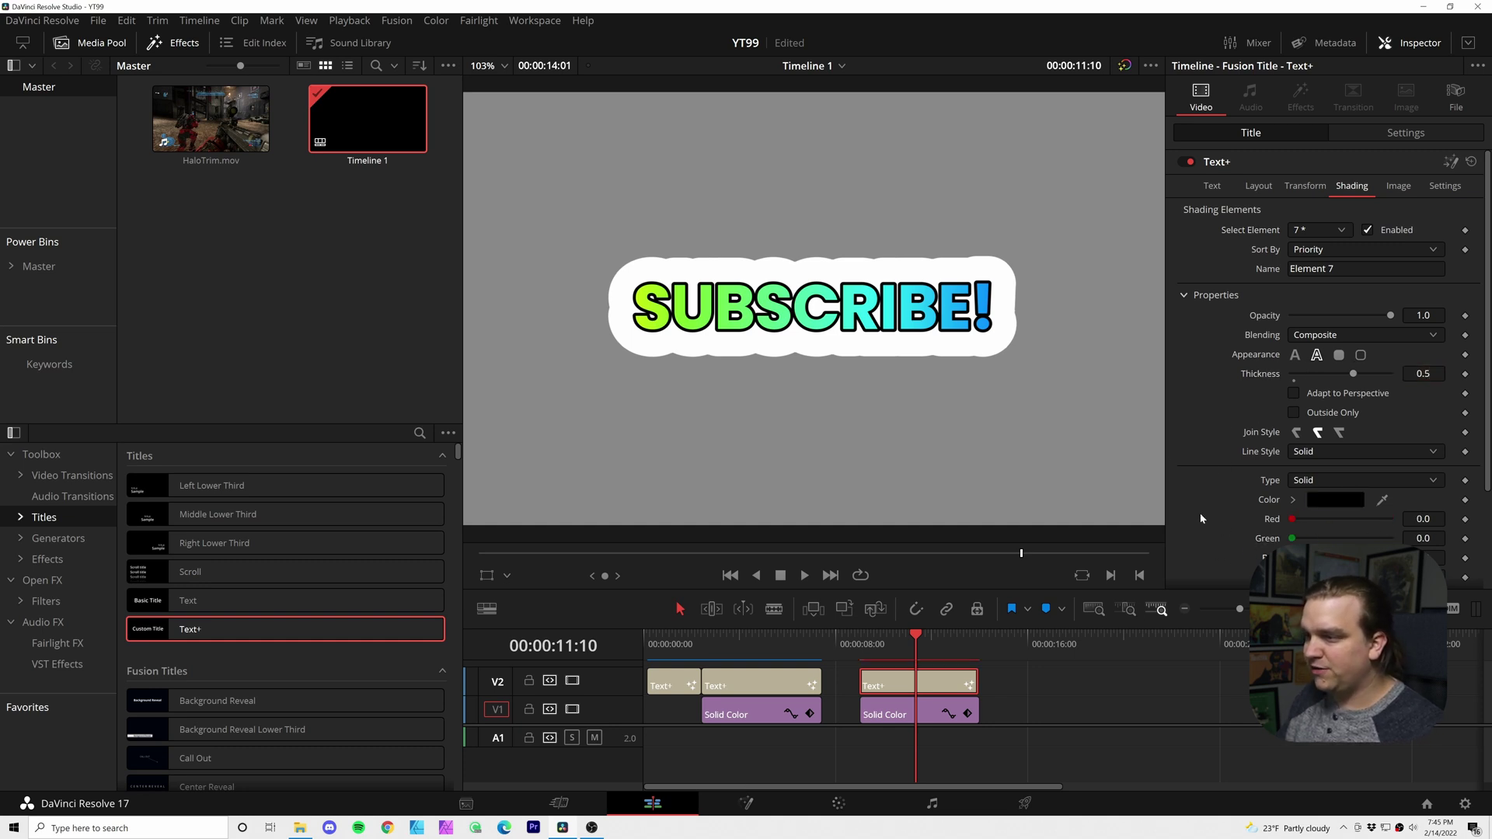
pyautogui.scroll(-3, 1185, 404)
pyautogui.scroll(3, 1181, 401)
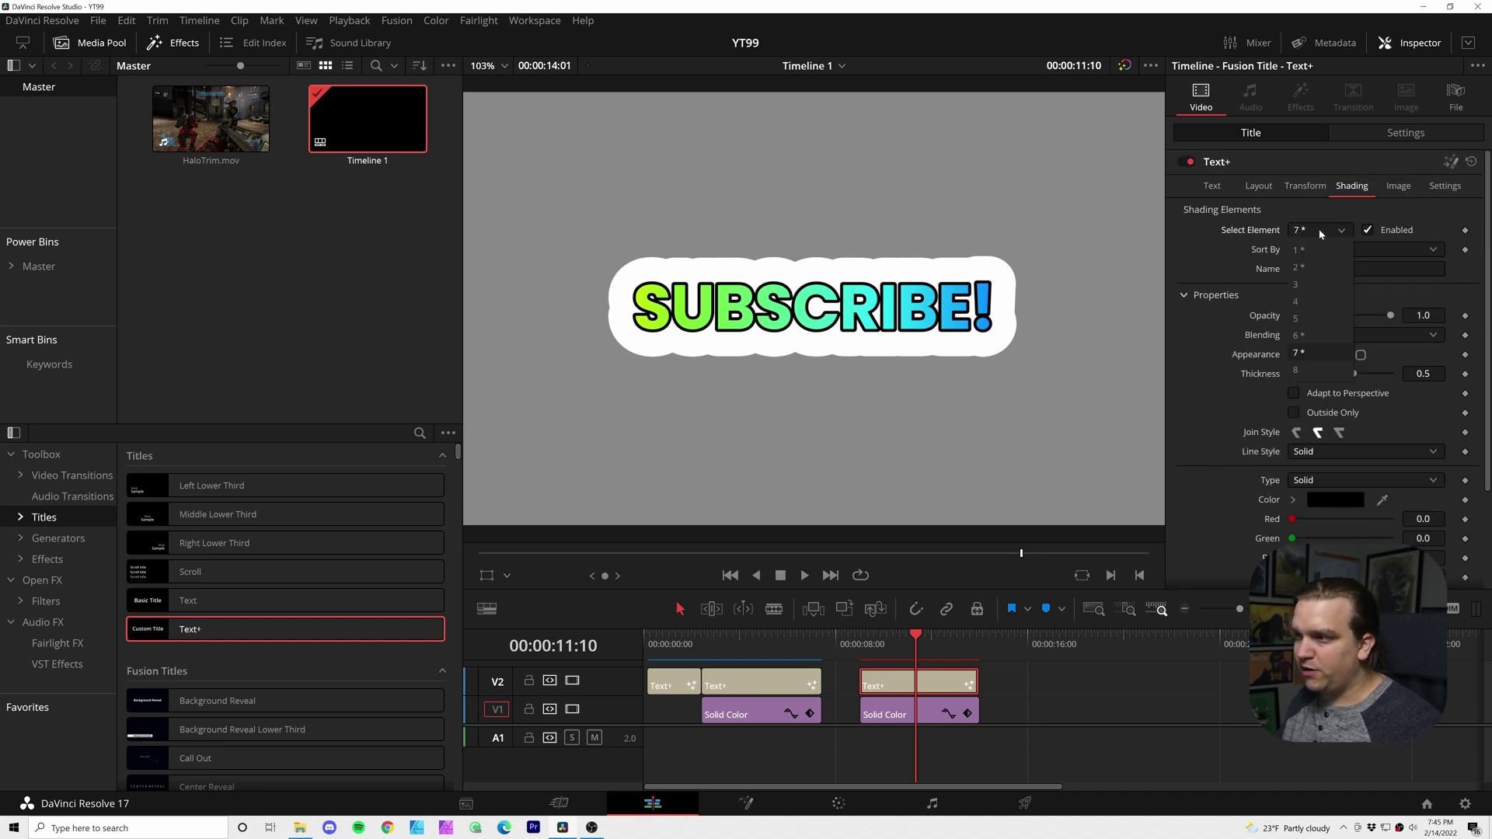
# - Thin the white element 6 border so the black edge shows around it
pyautogui.click(1318, 228)
pyautogui.click(1320, 336)
pyautogui.click(1366, 230)
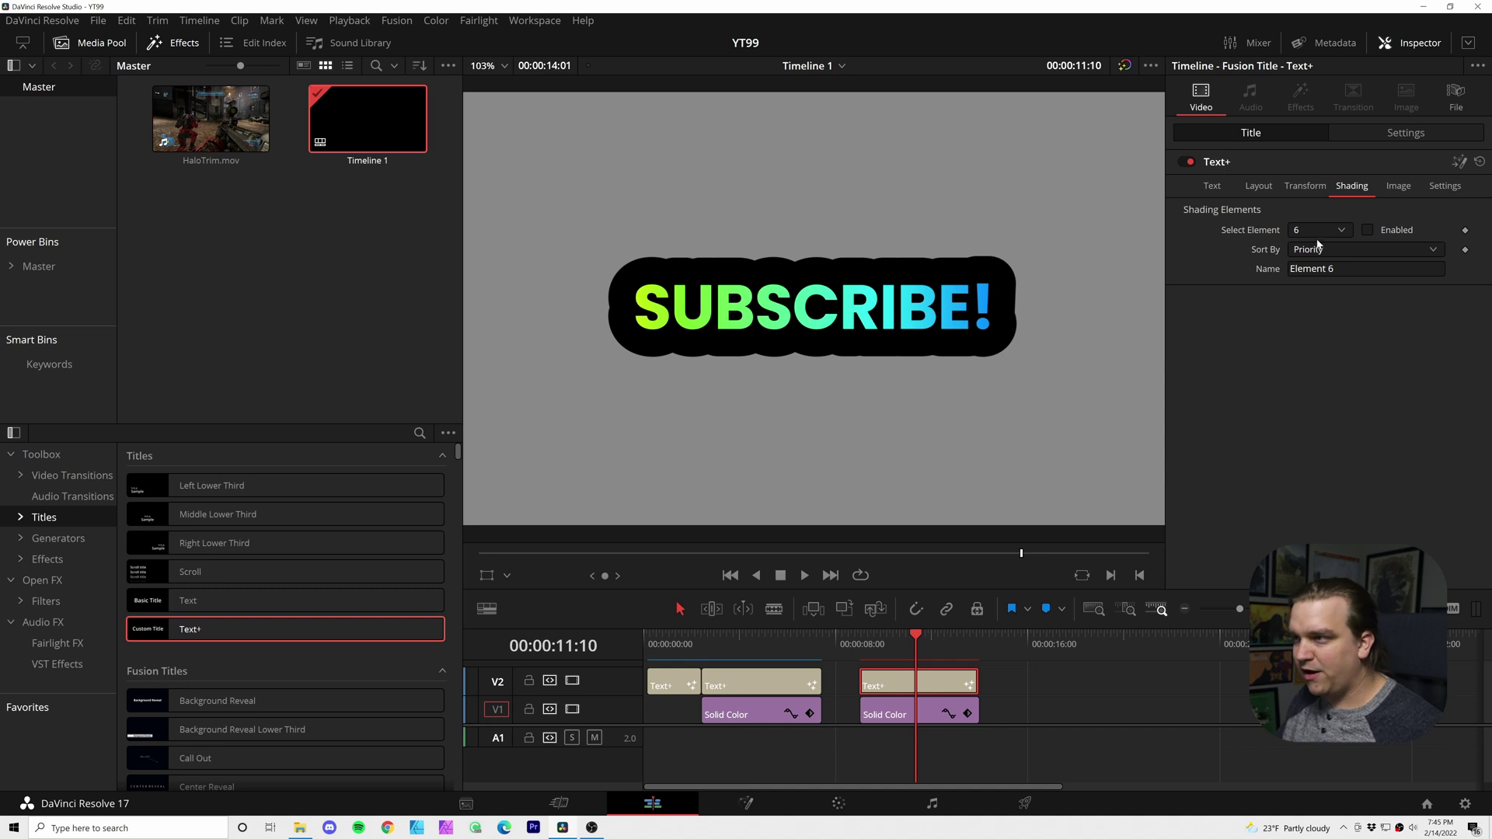
pyautogui.click(1367, 229)
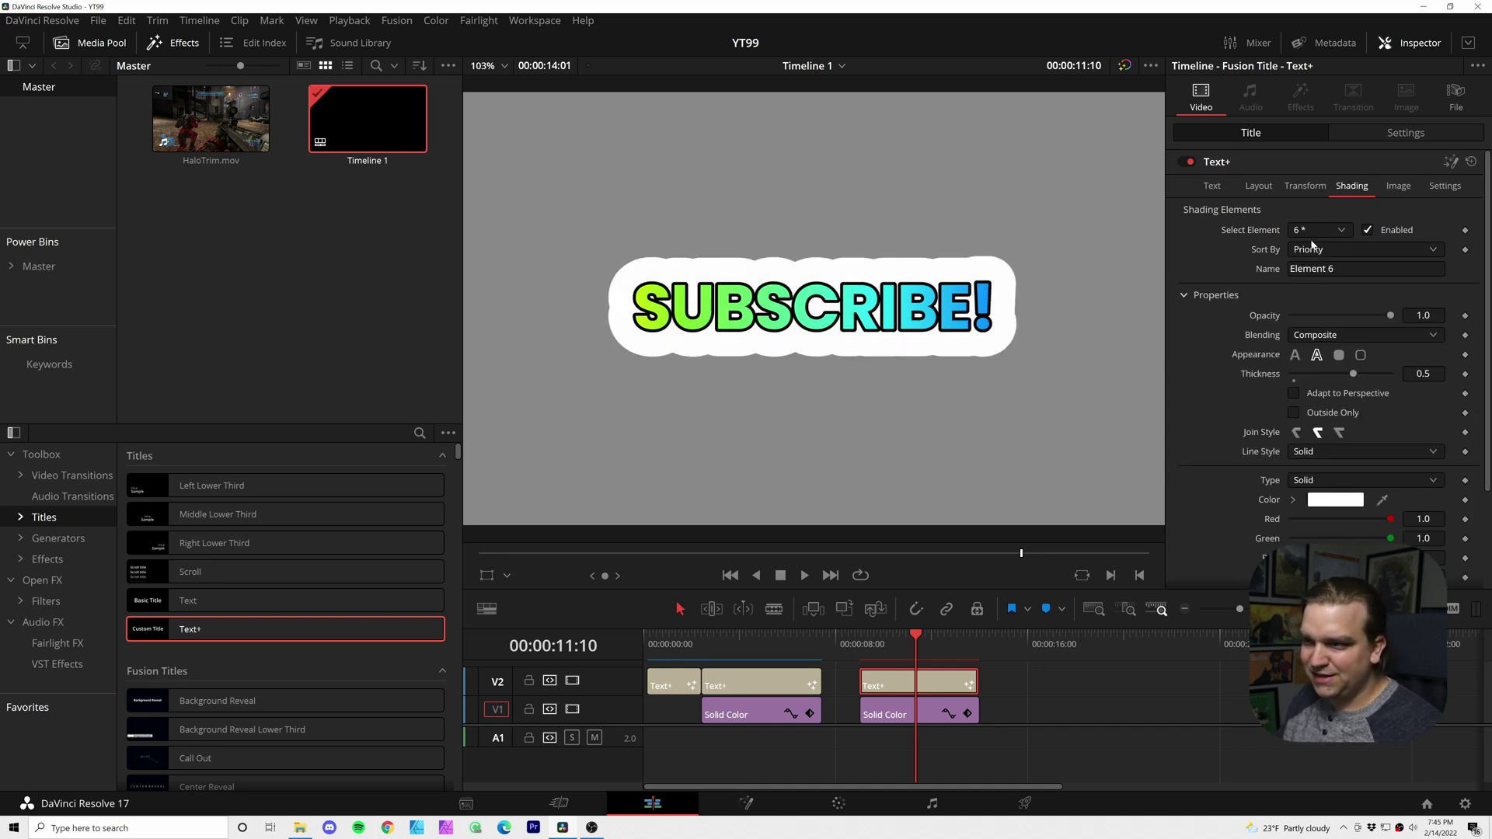
pyautogui.moveTo(1374, 374); pyautogui.dragTo(1337, 373)
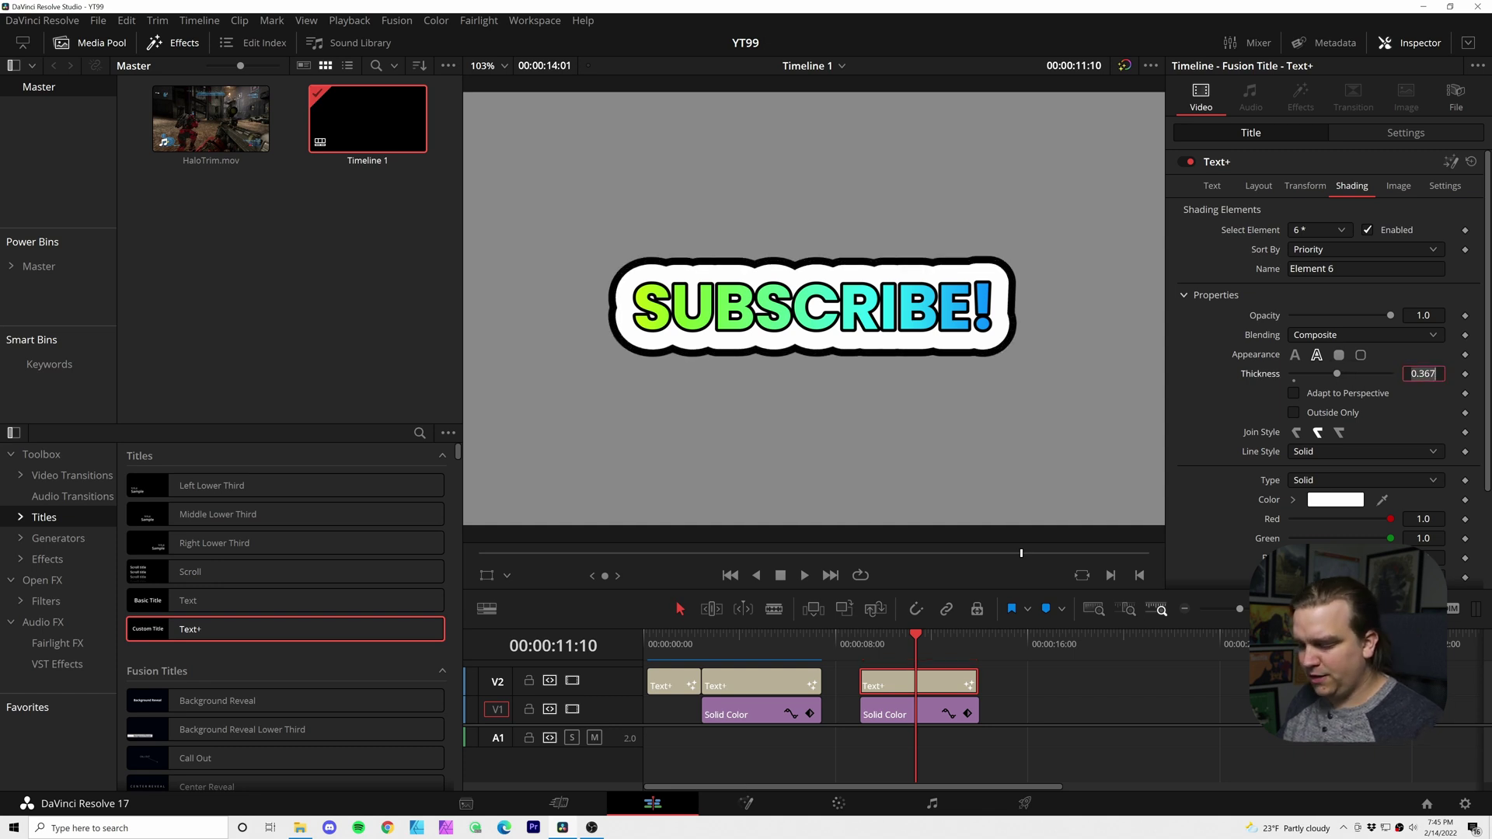
pyautogui.click(1319, 233)
pyautogui.click(1303, 355)
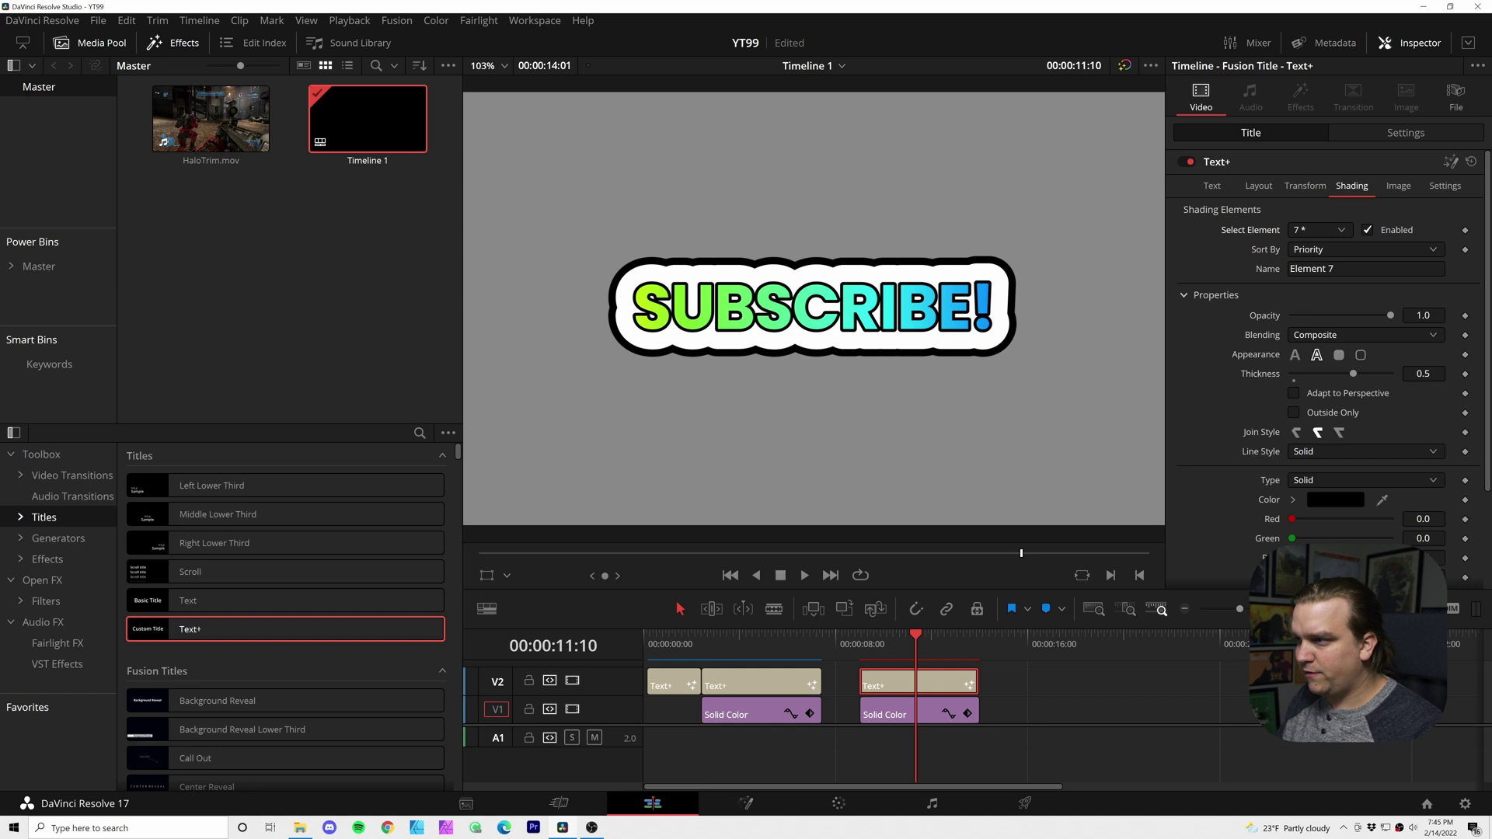
# - Expand element 7's Softness and blur it, with horizontal softness 4.77
pyautogui.scroll(-2, 1206, 303)
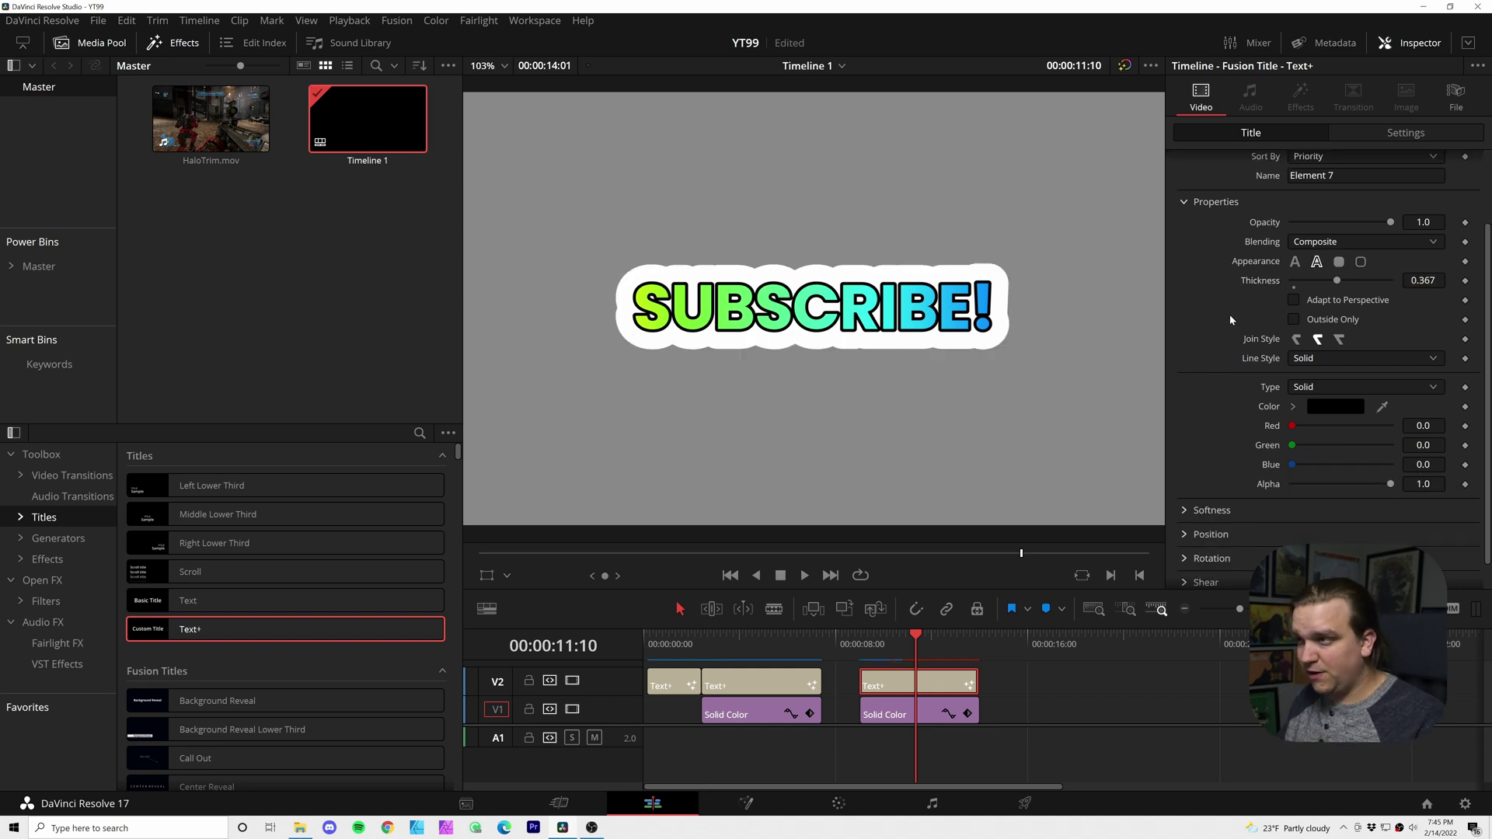
pyautogui.scroll(-1, 1260, 318)
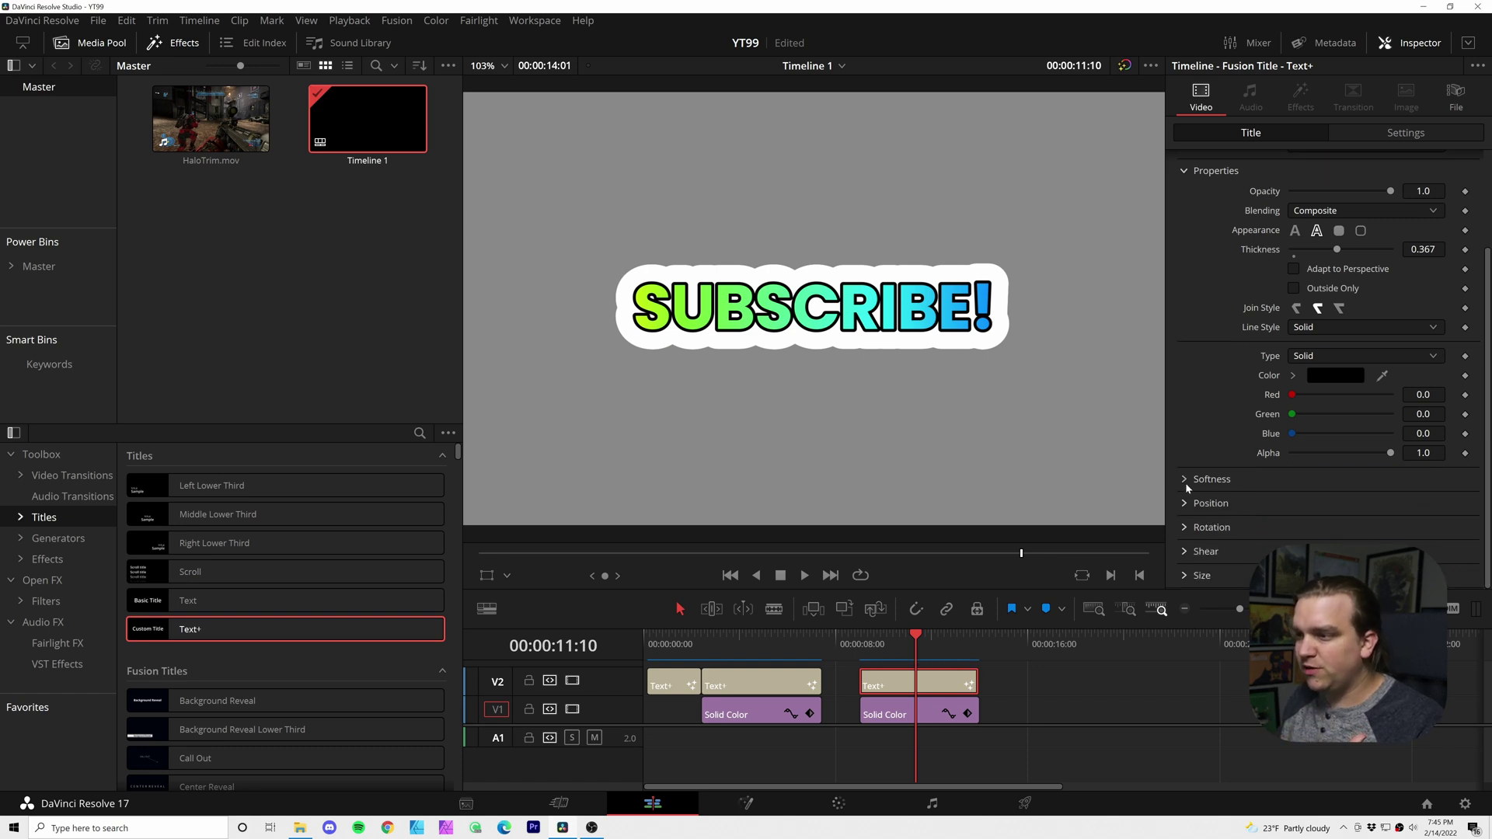
pyautogui.click(1186, 479)
pyautogui.moveTo(1291, 418); pyautogui.dragTo(1307, 418)
pyautogui.click(1423, 398)
pyautogui.write('4.77')
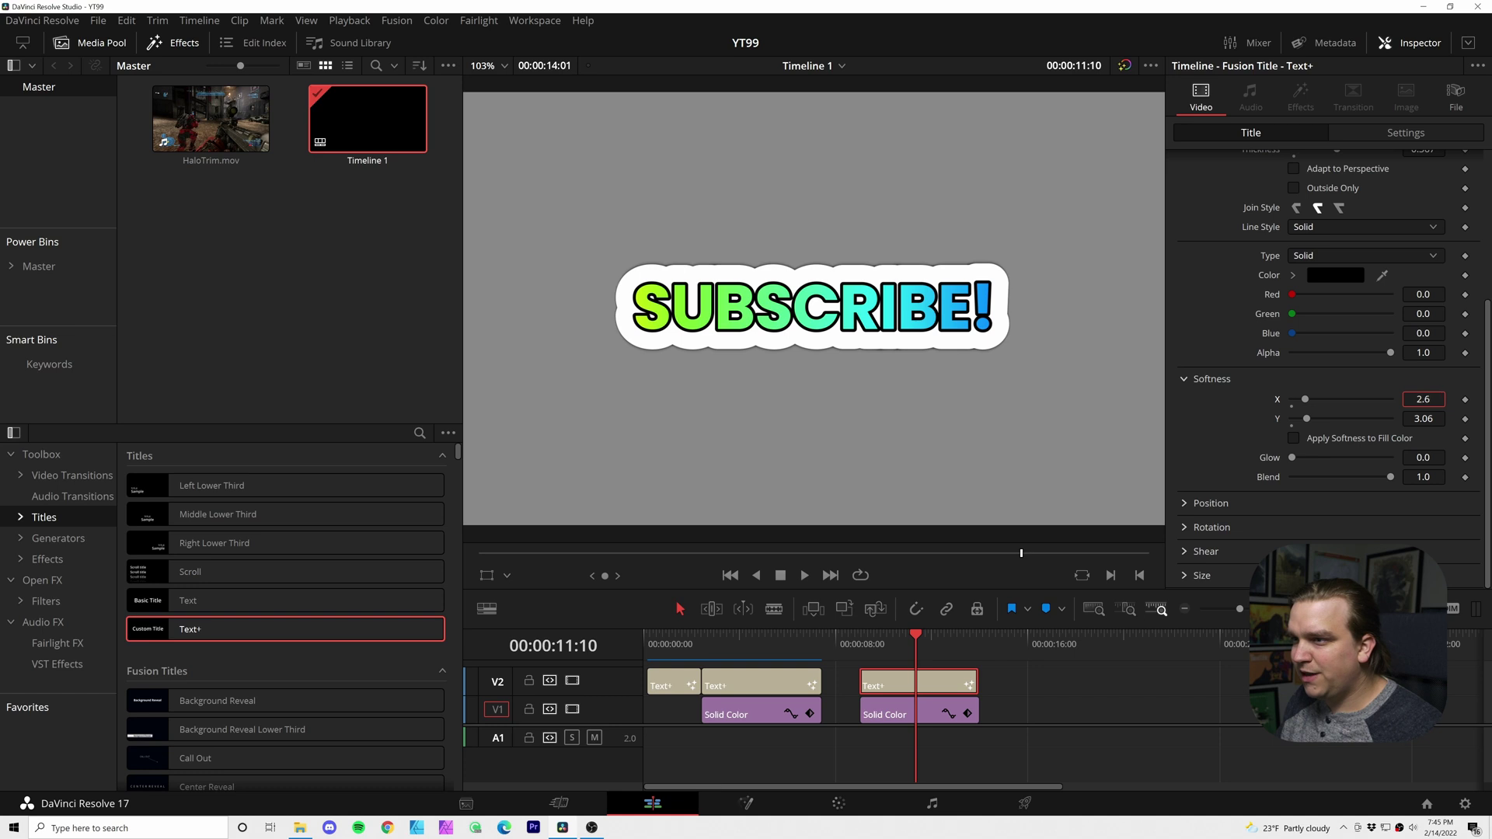
pyautogui.press('Return')
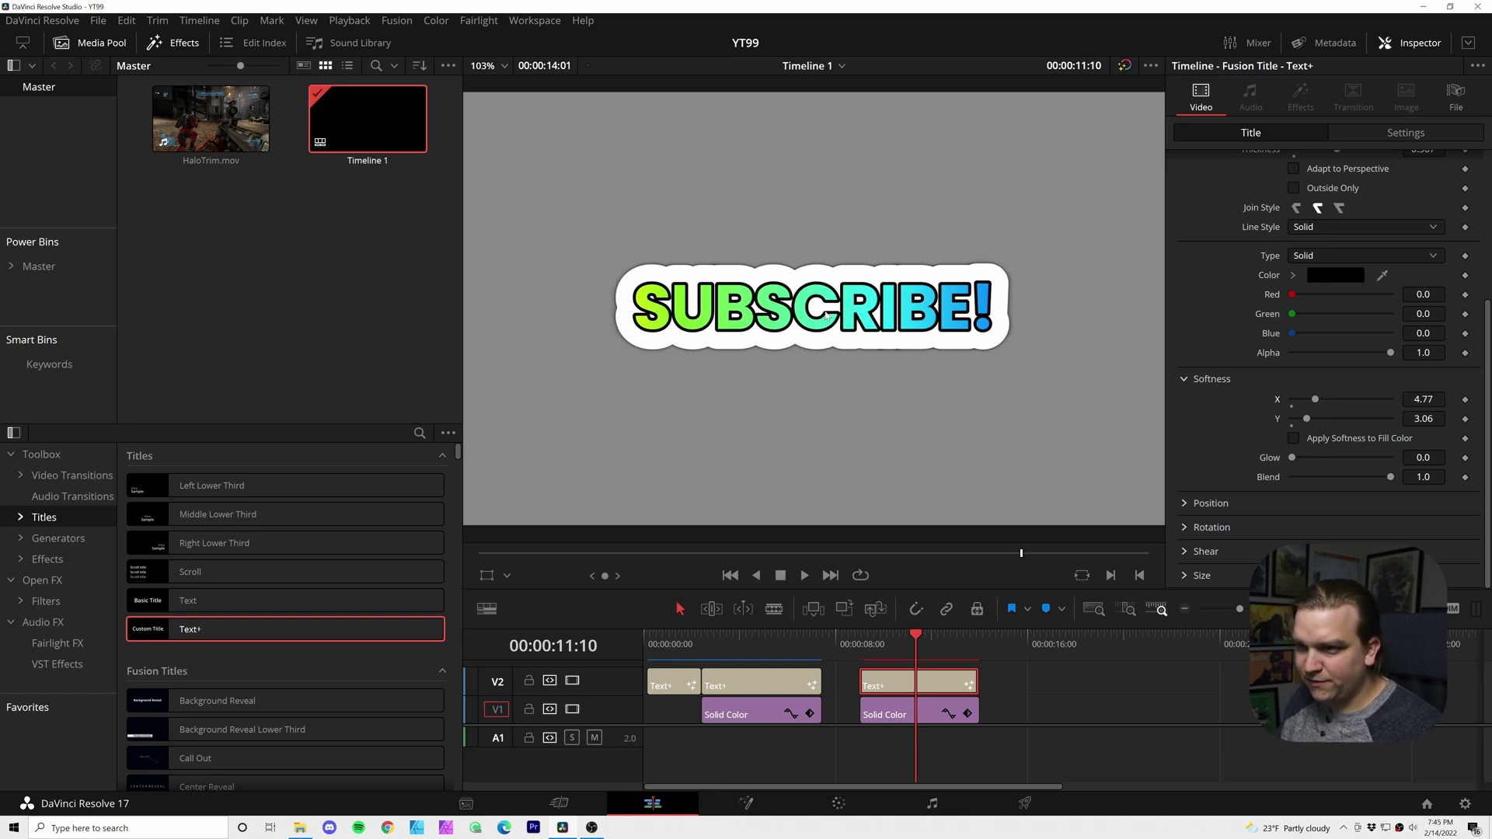
# - Offset the shadow to X 0.051, Y -0.045 and soften it to about 12.6/13.54
pyautogui.click(1184, 503)
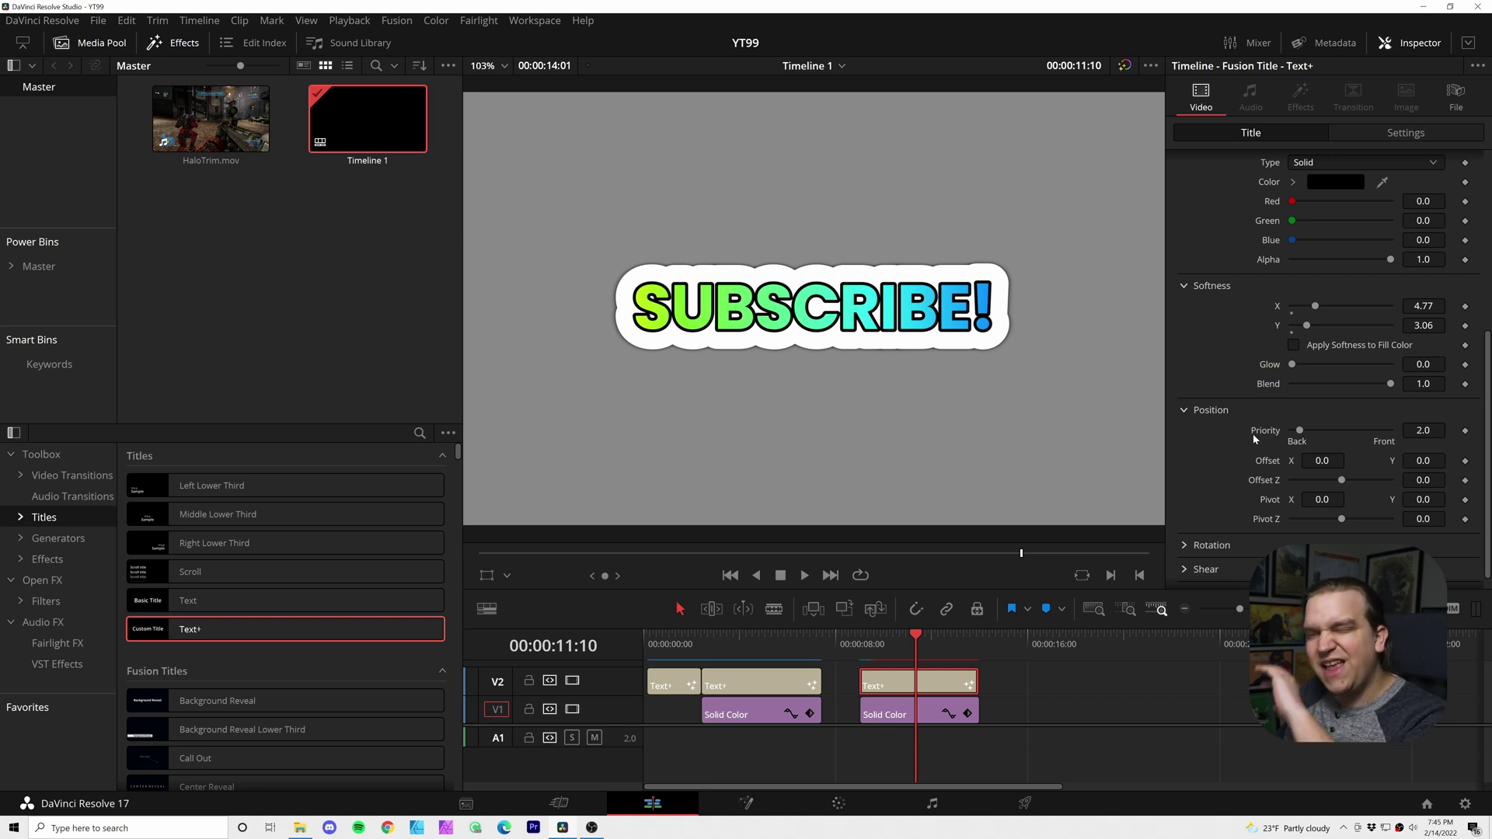
pyautogui.moveTo(1423, 460); pyautogui.dragTo(1420, 461)
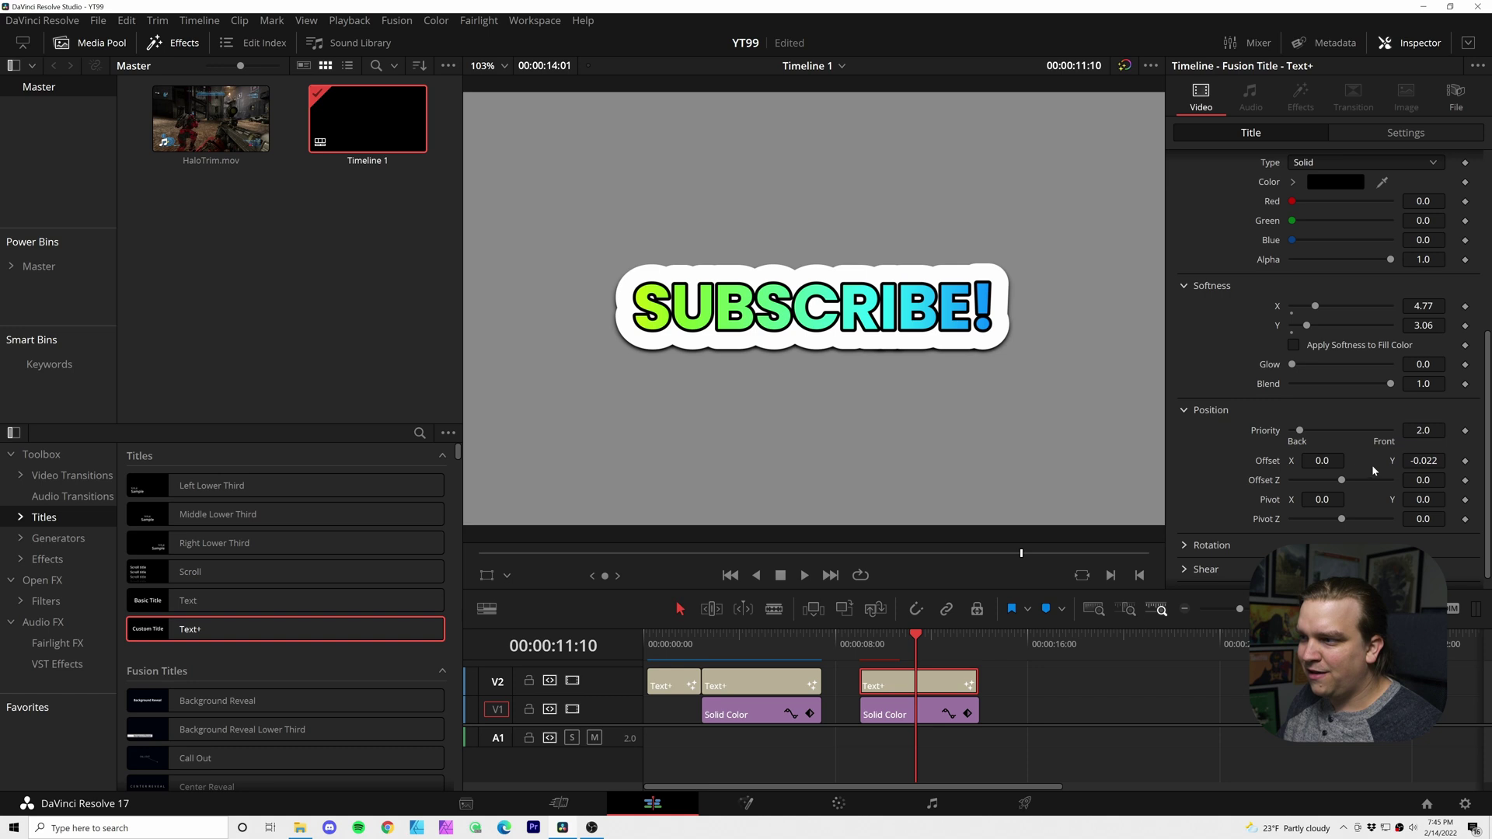
pyautogui.moveTo(1322, 461); pyautogui.dragTo(1327, 461)
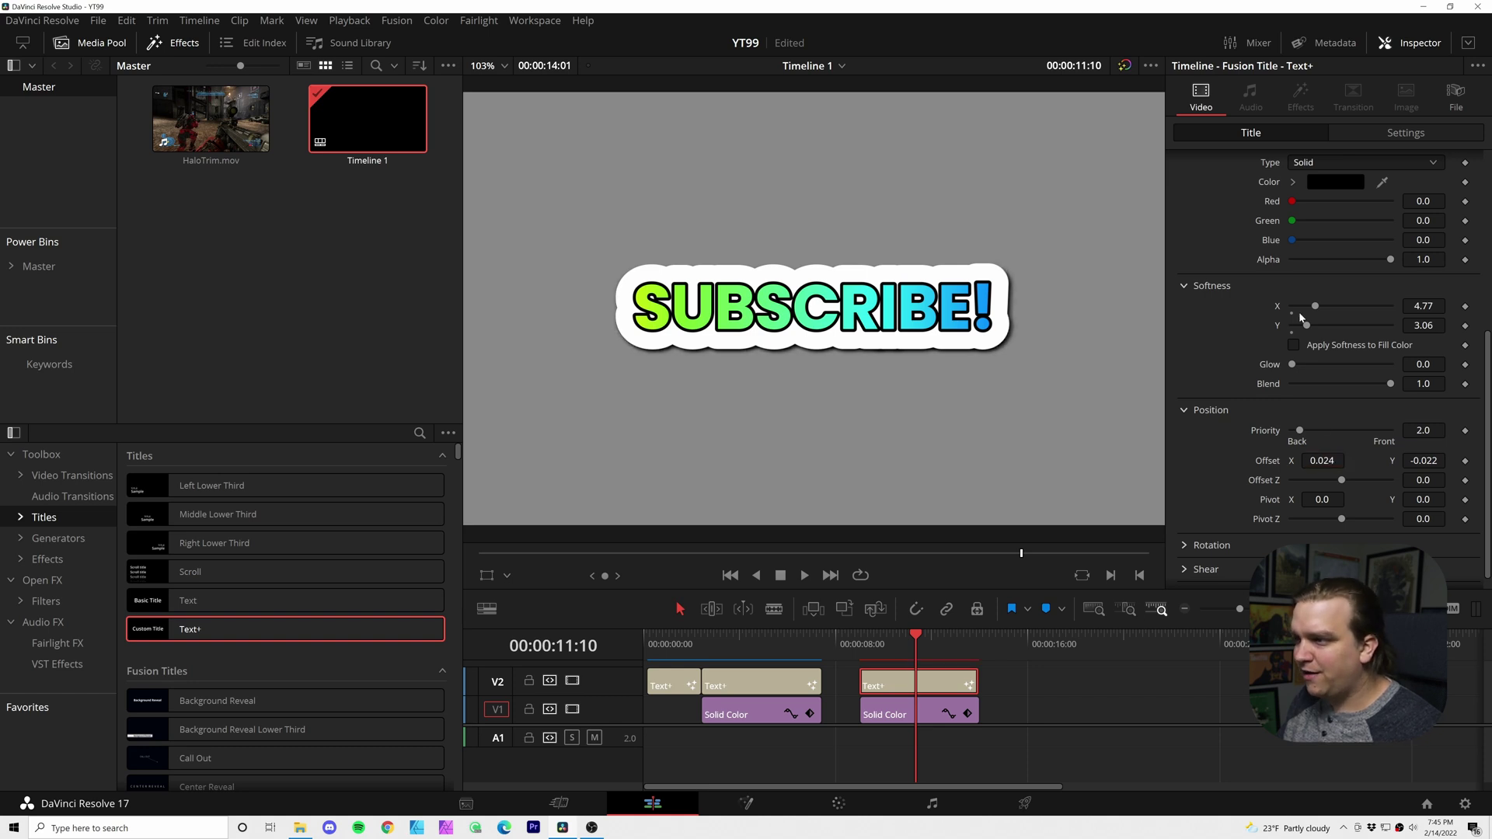
pyautogui.moveTo(1328, 327); pyautogui.dragTo(1352, 309)
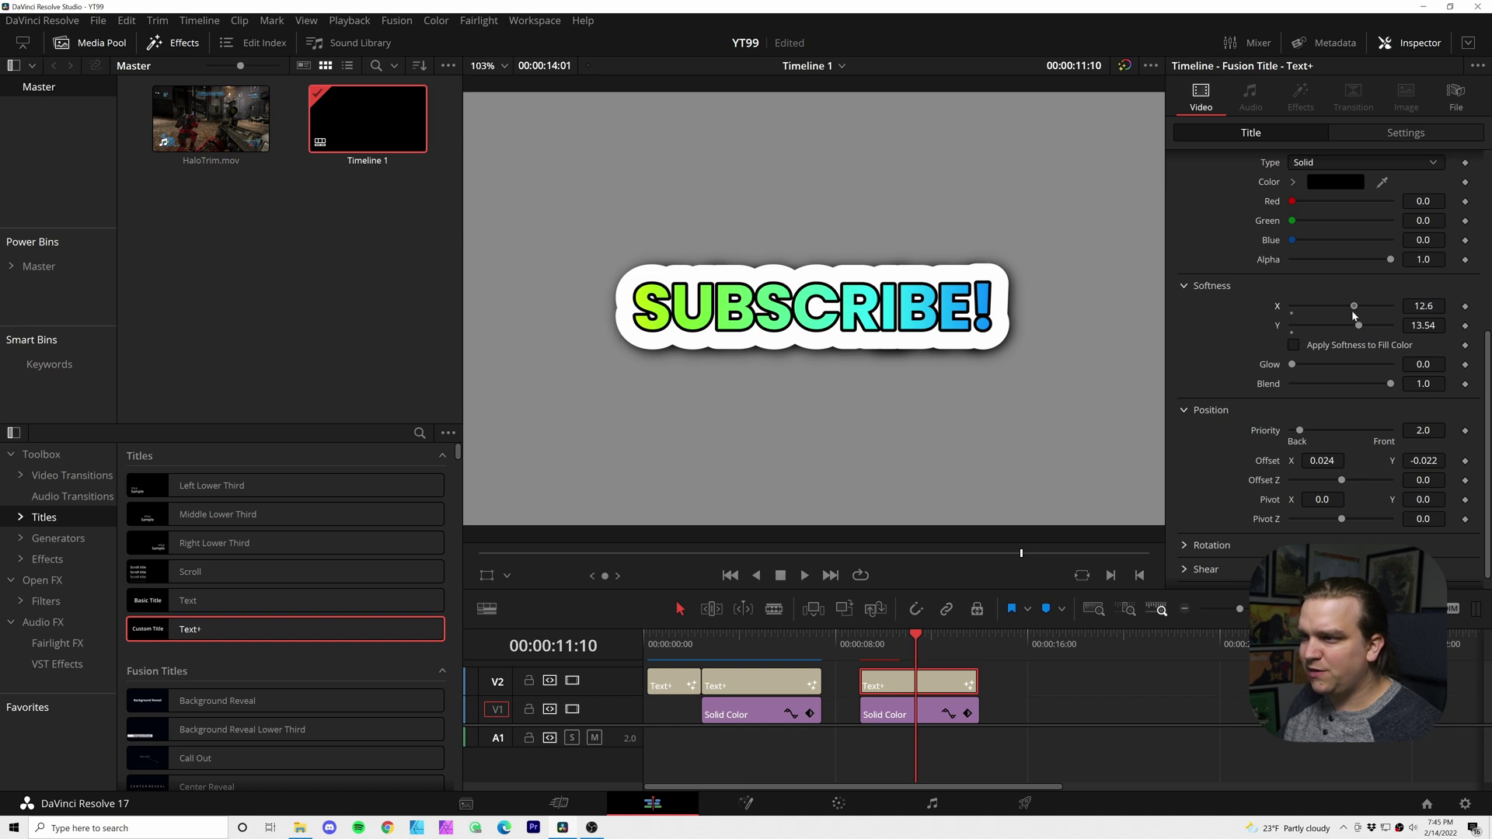
pyautogui.moveTo(1422, 461); pyautogui.dragTo(1422, 461)
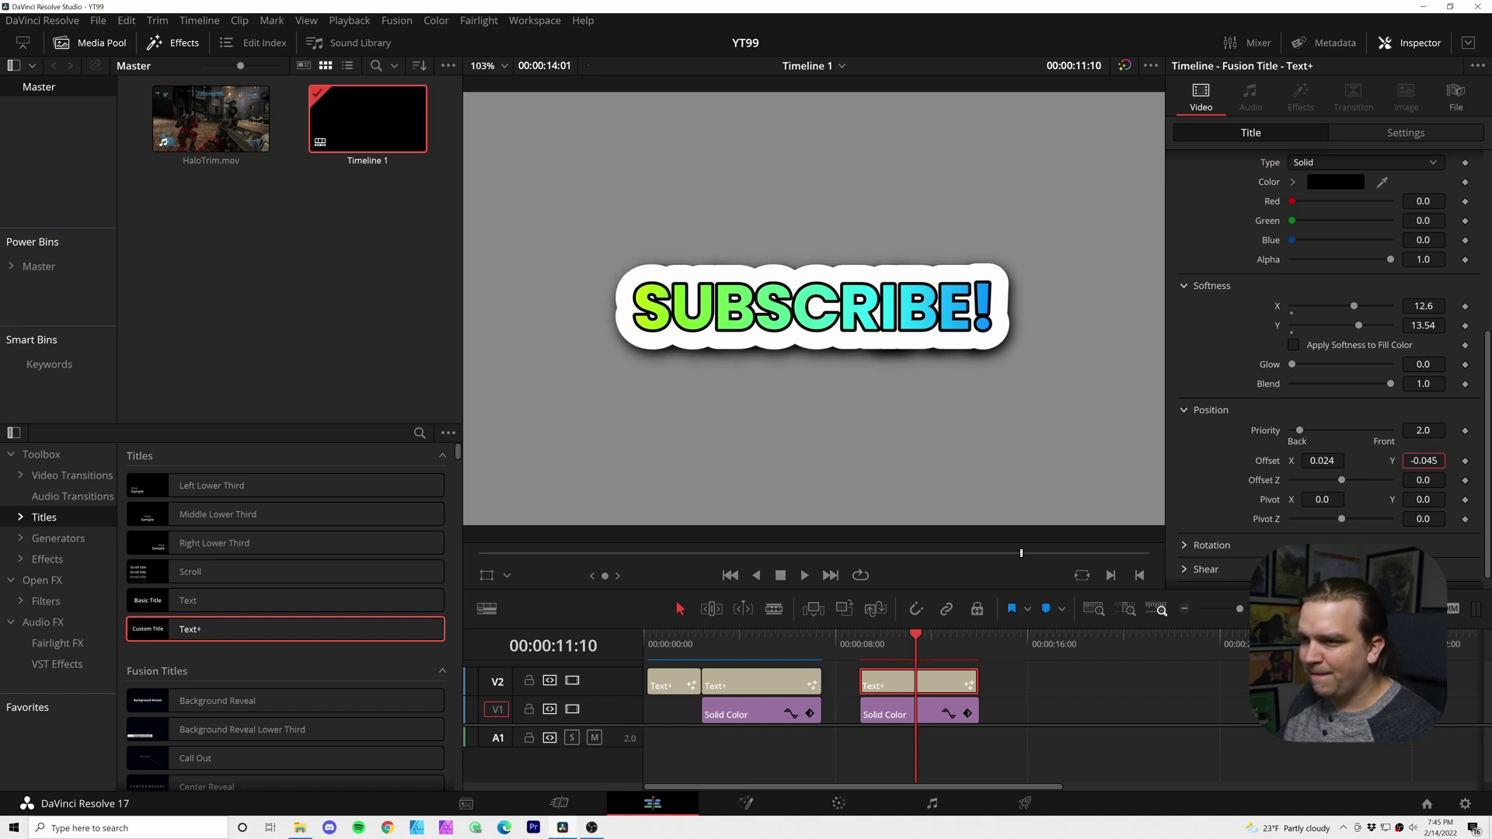
pyautogui.moveTo(1322, 460); pyautogui.dragTo(1342, 461)
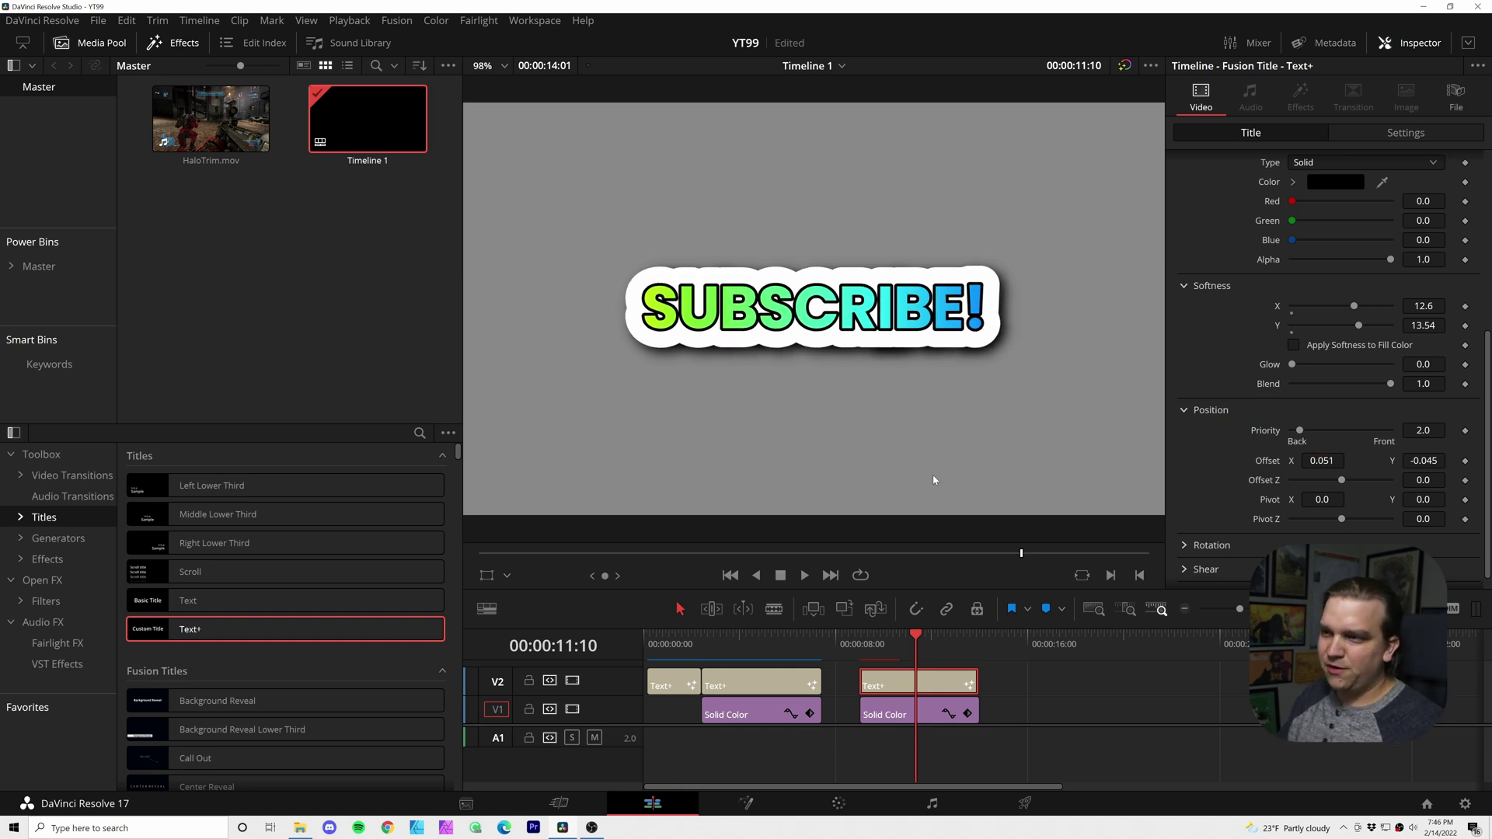
# - Replace the title text SUBSCRIBE! with HOWDY in the Inspector's Text tab
pyautogui.click(714, 552)
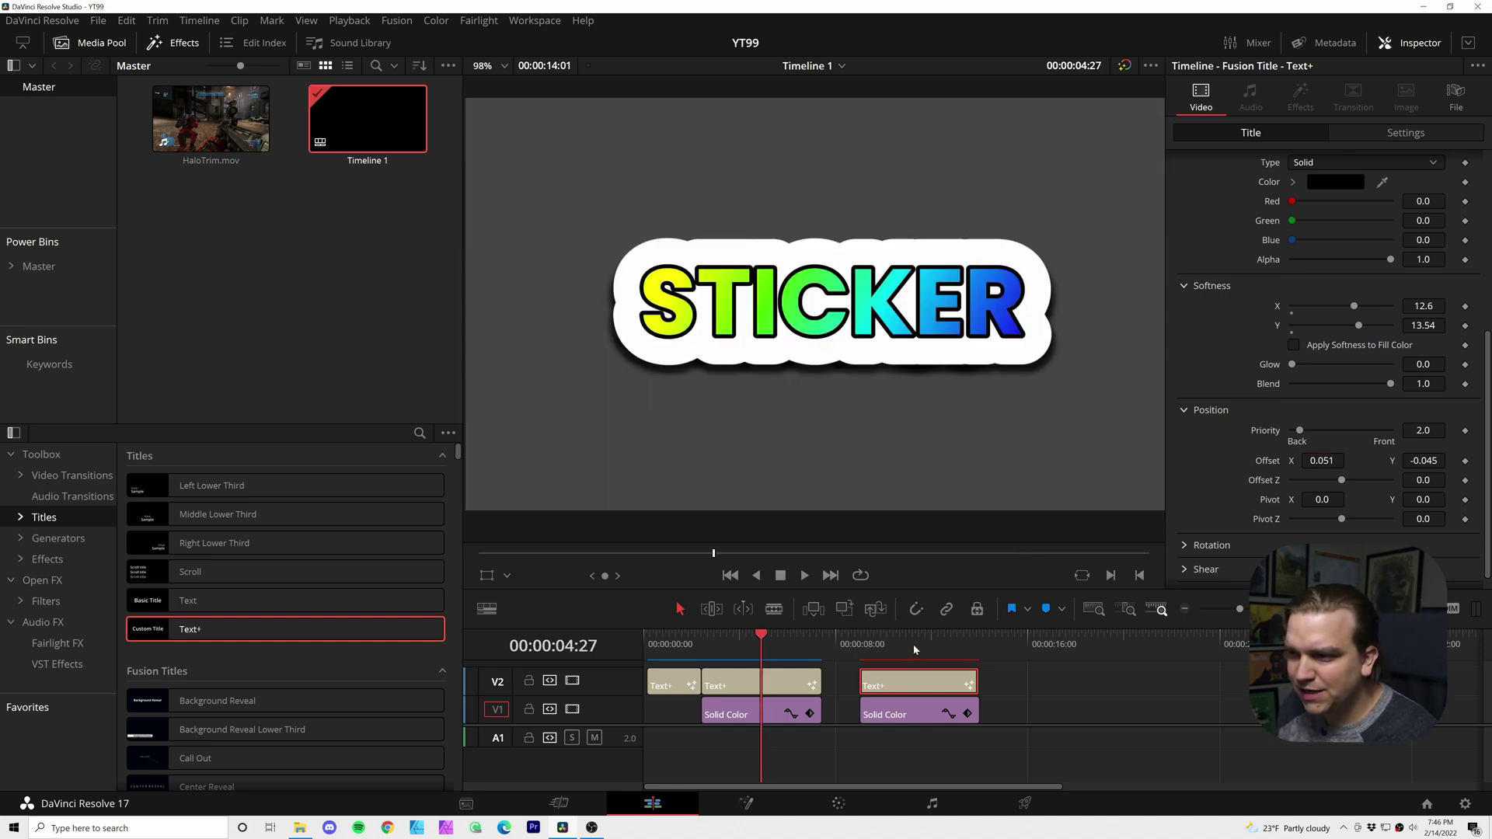
pyautogui.click(1006, 552)
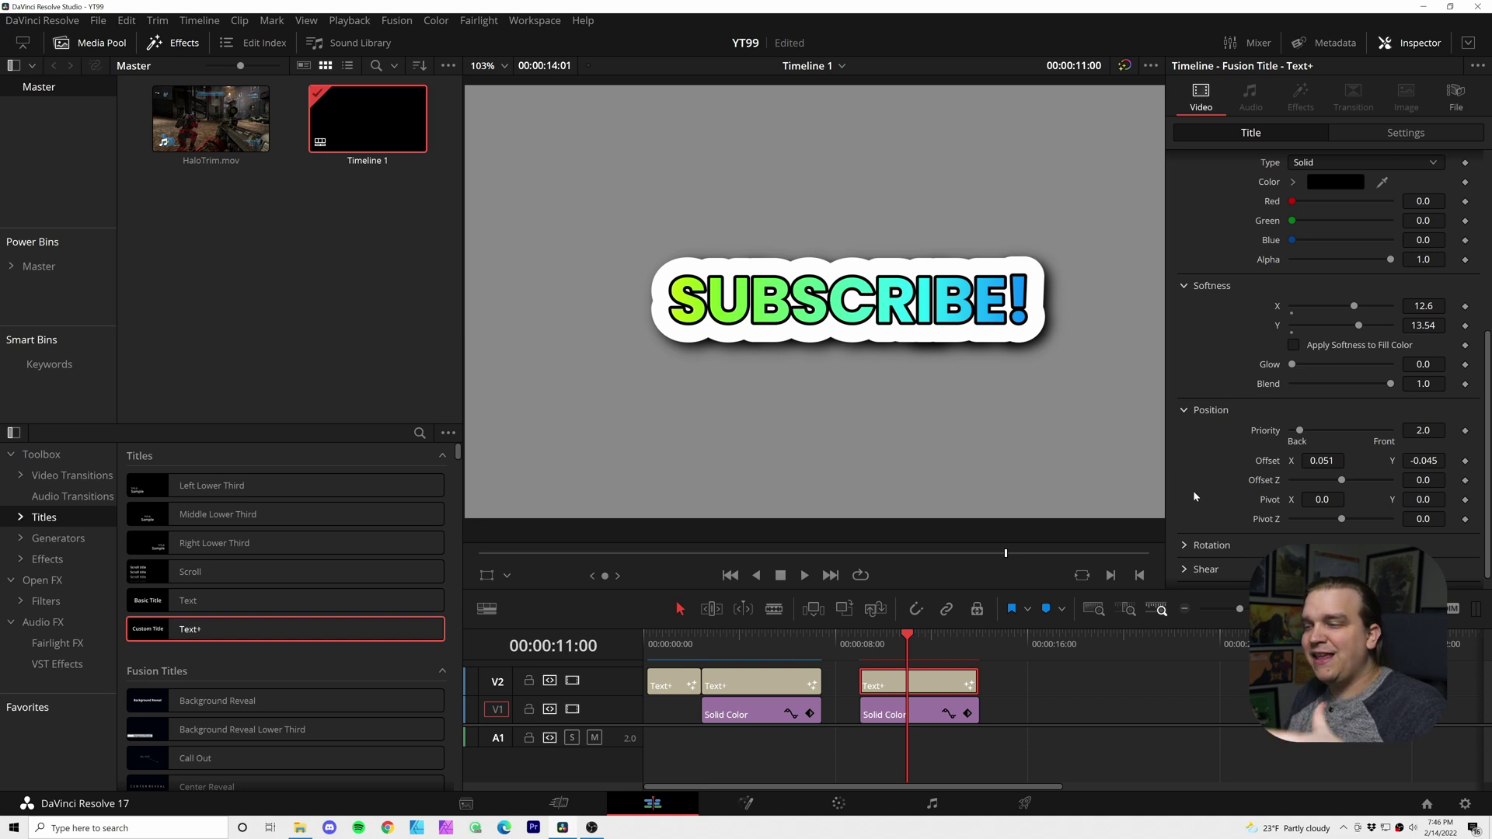
pyautogui.scroll(3, 1232, 460)
pyautogui.scroll(2, 1233, 462)
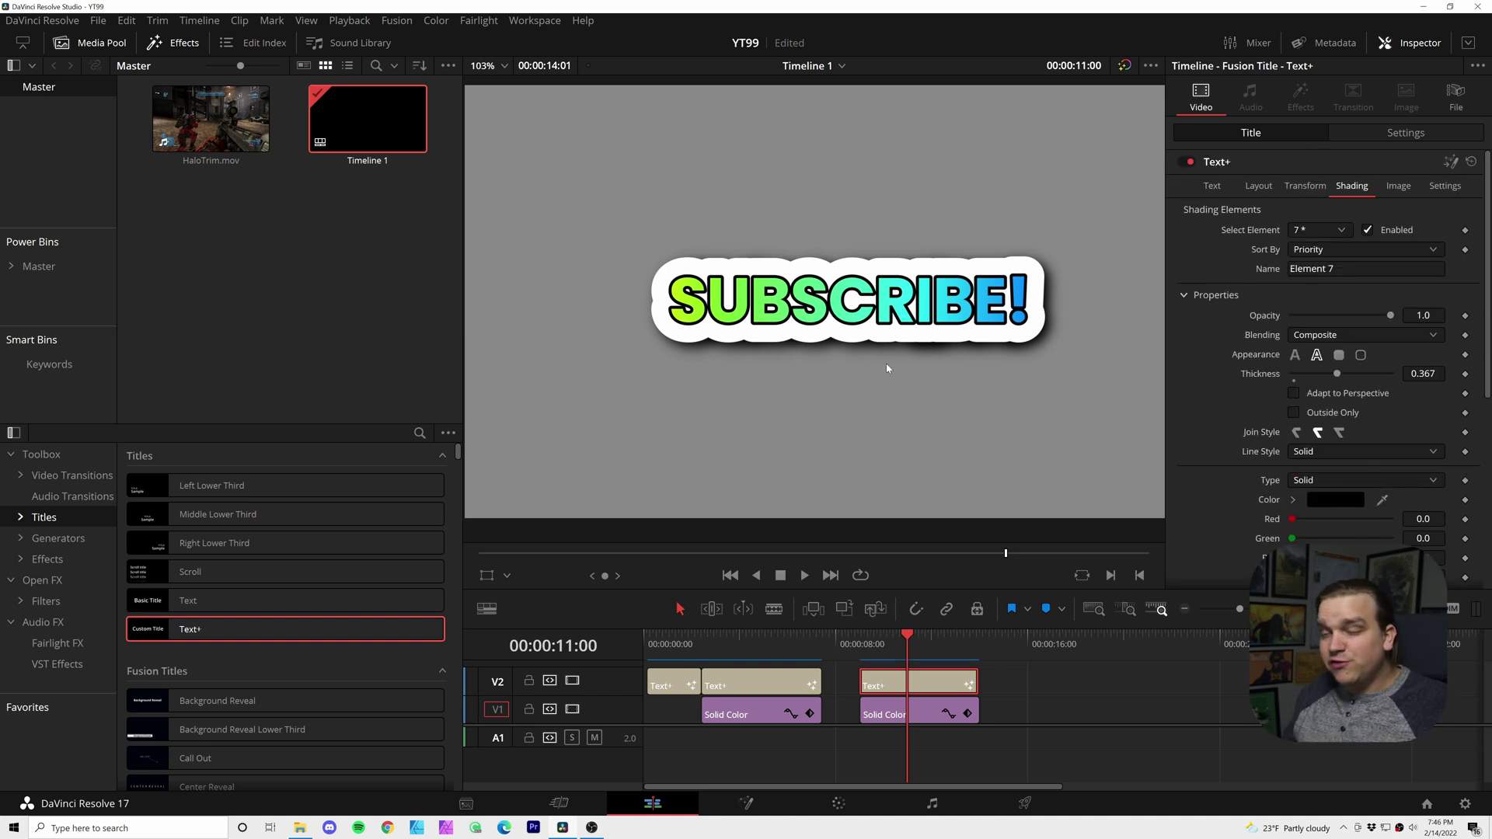
pyautogui.click(1212, 186)
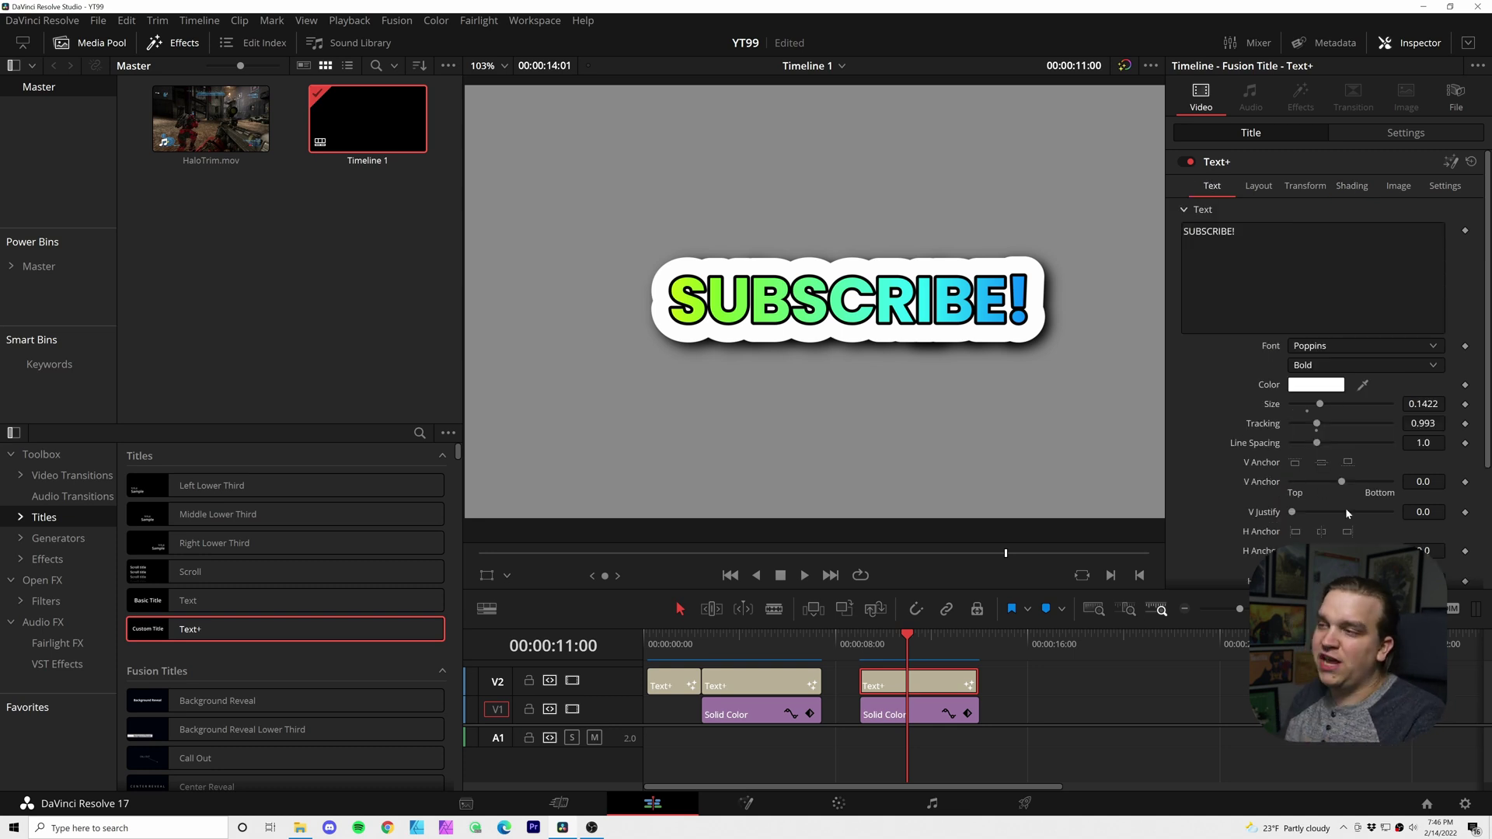
pyautogui.tripleClick(1209, 231)
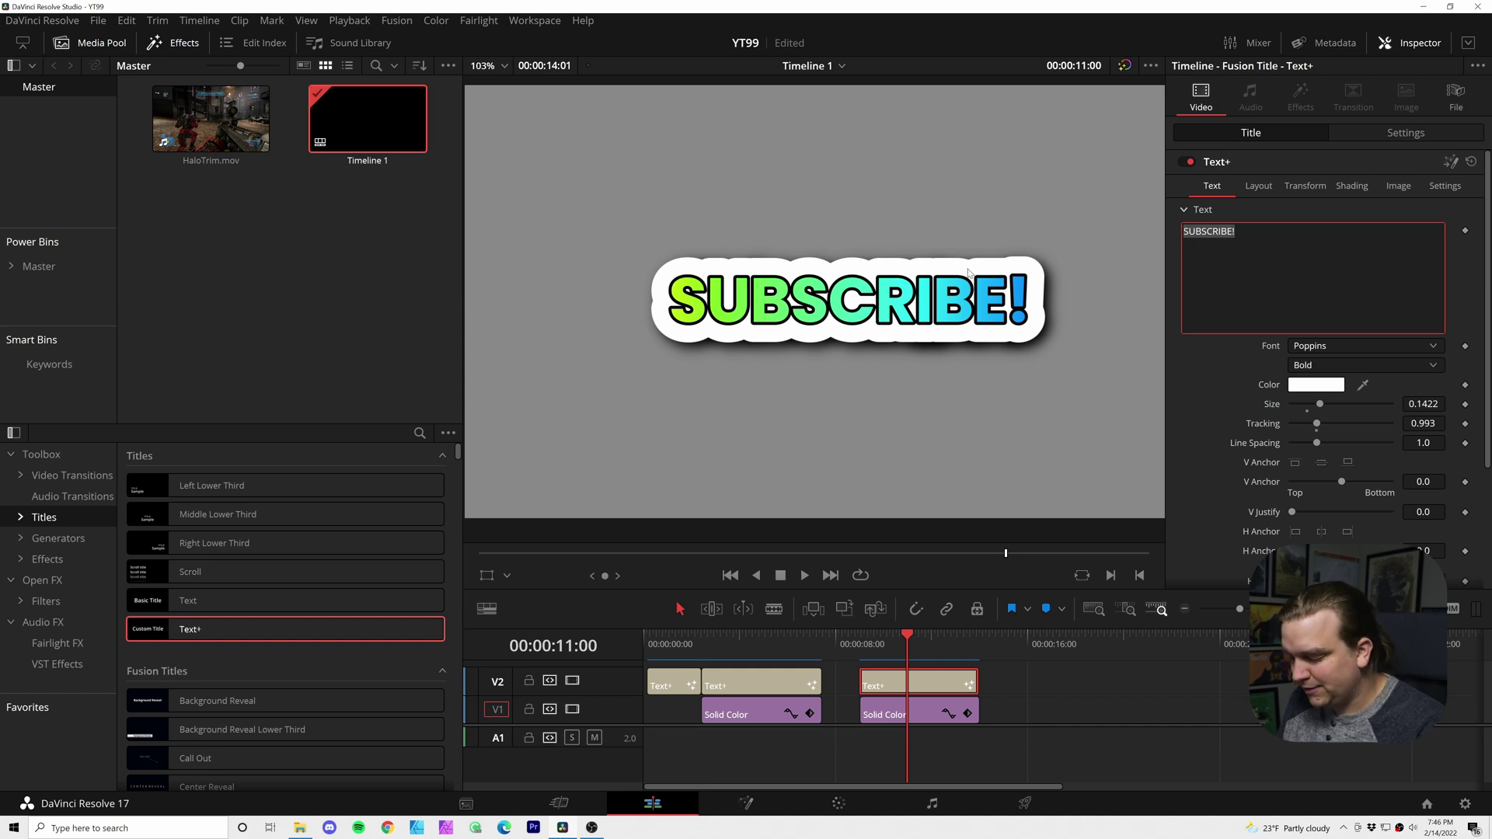
pyautogui.write('THANKS')
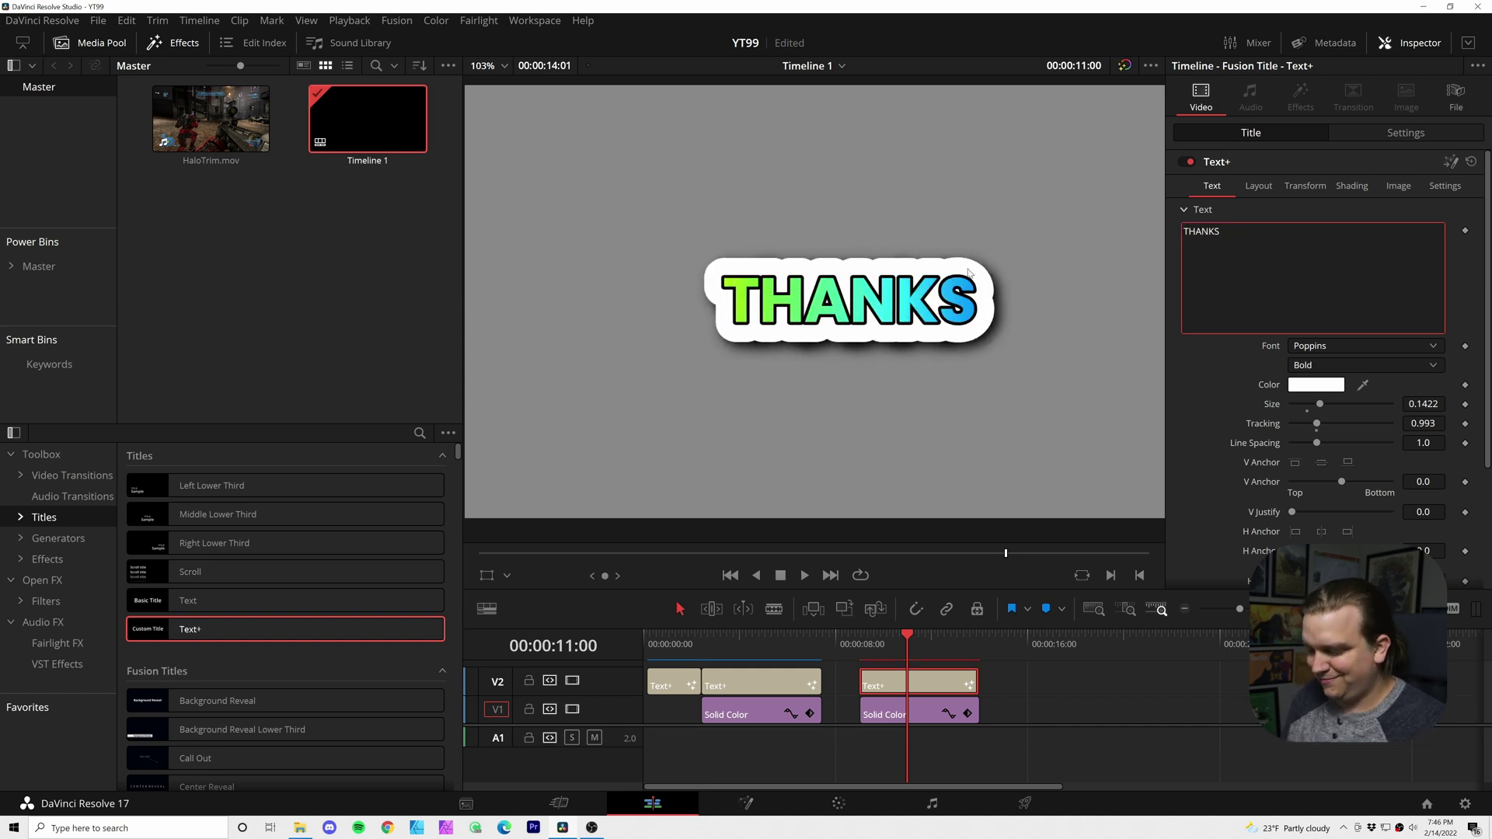
pyautogui.press('BackSpace')
pyautogui.press('BackSpace')
pyautogui.press('BackSpace')
pyautogui.press('BackSpace')
pyautogui.press('BackSpace')
pyautogui.press('BackSpace')
pyautogui.write('HOWDY')
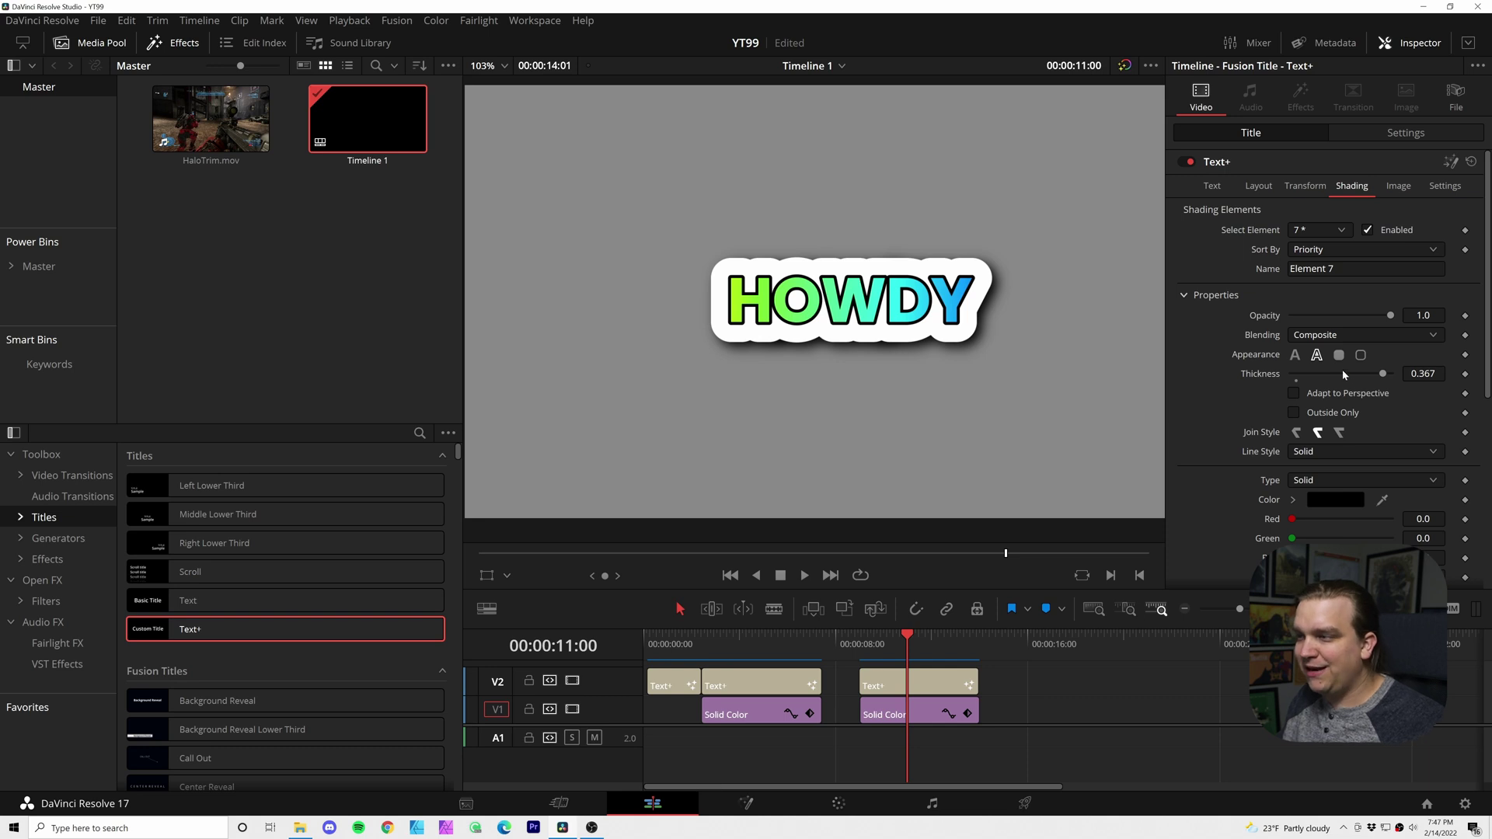
pyautogui.scroll(-1, 1319, 230)
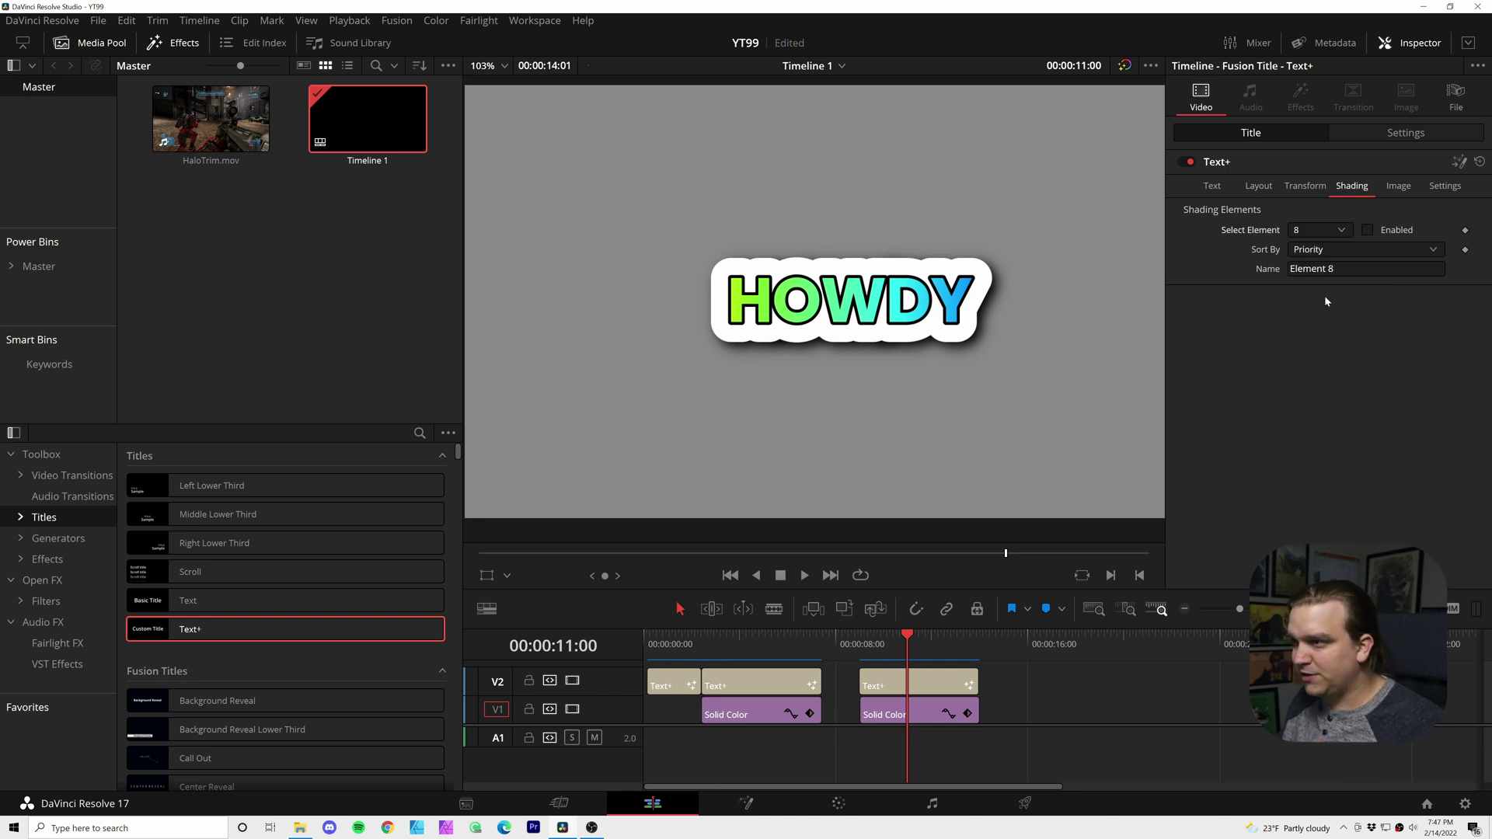
pyautogui.click(1367, 230)
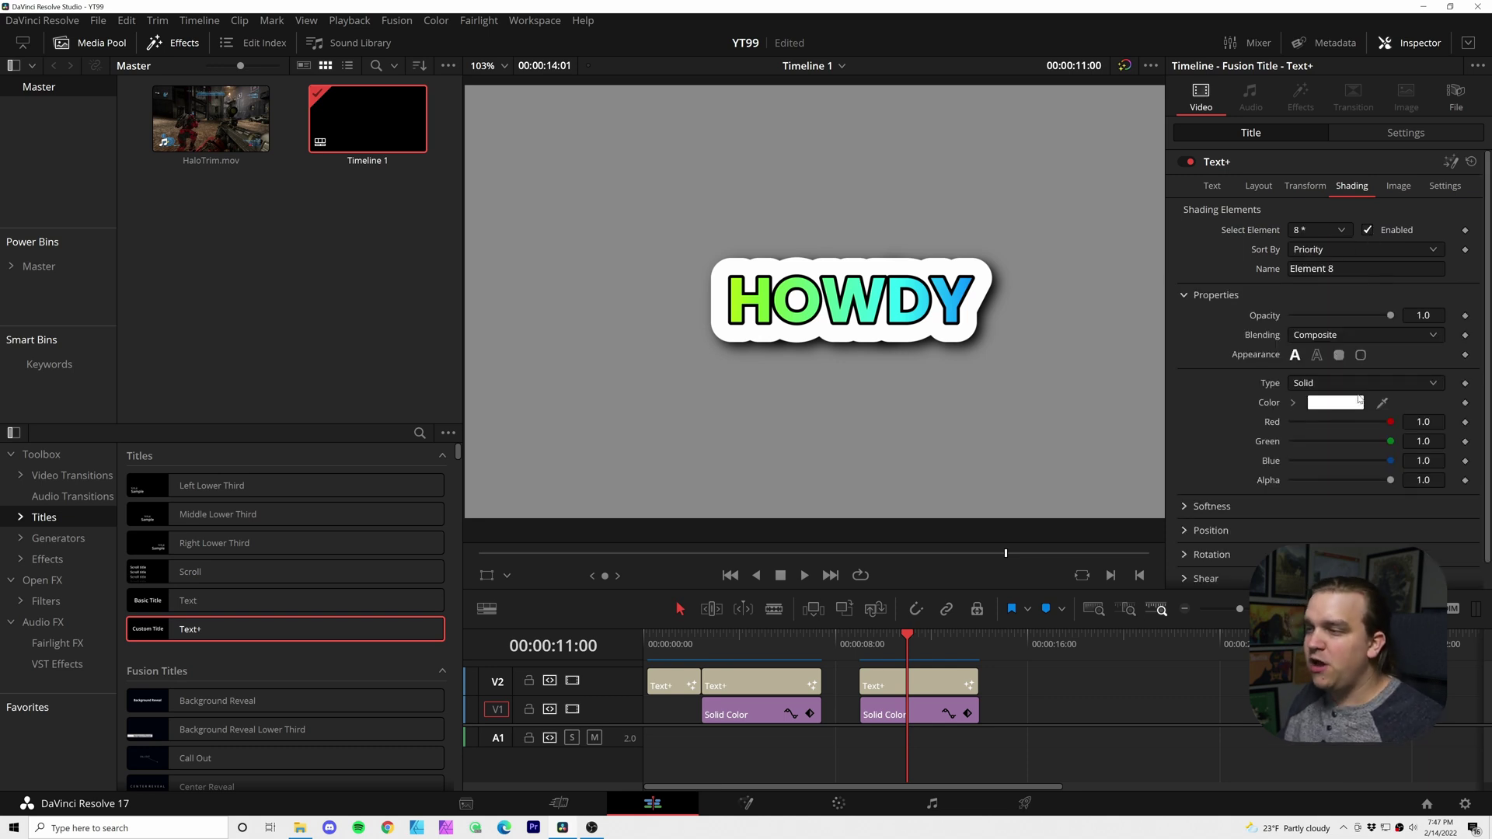
pyautogui.click(1338, 358)
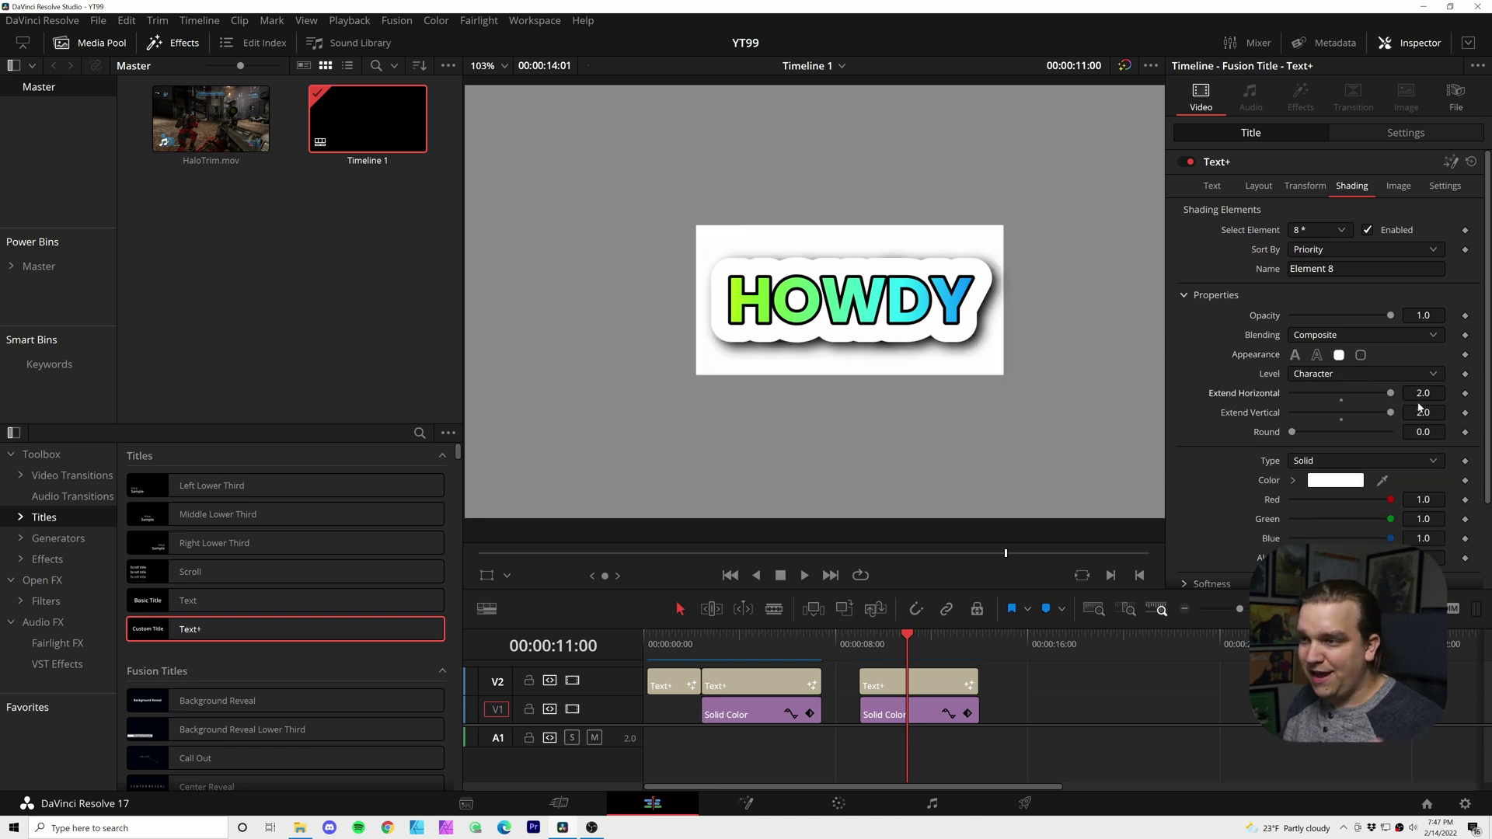
pyautogui.click(1360, 355)
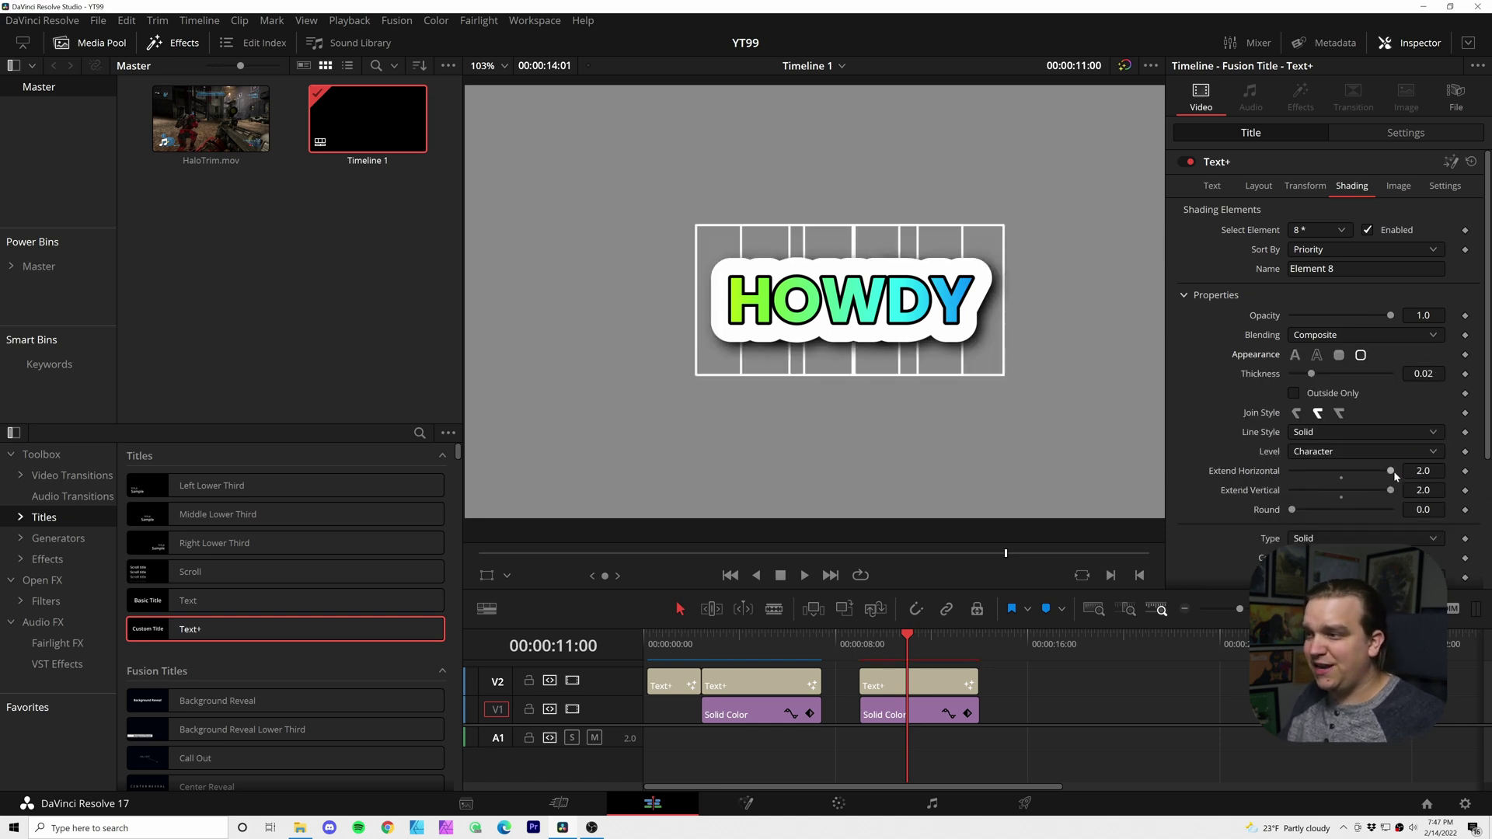
pyautogui.click(1321, 452)
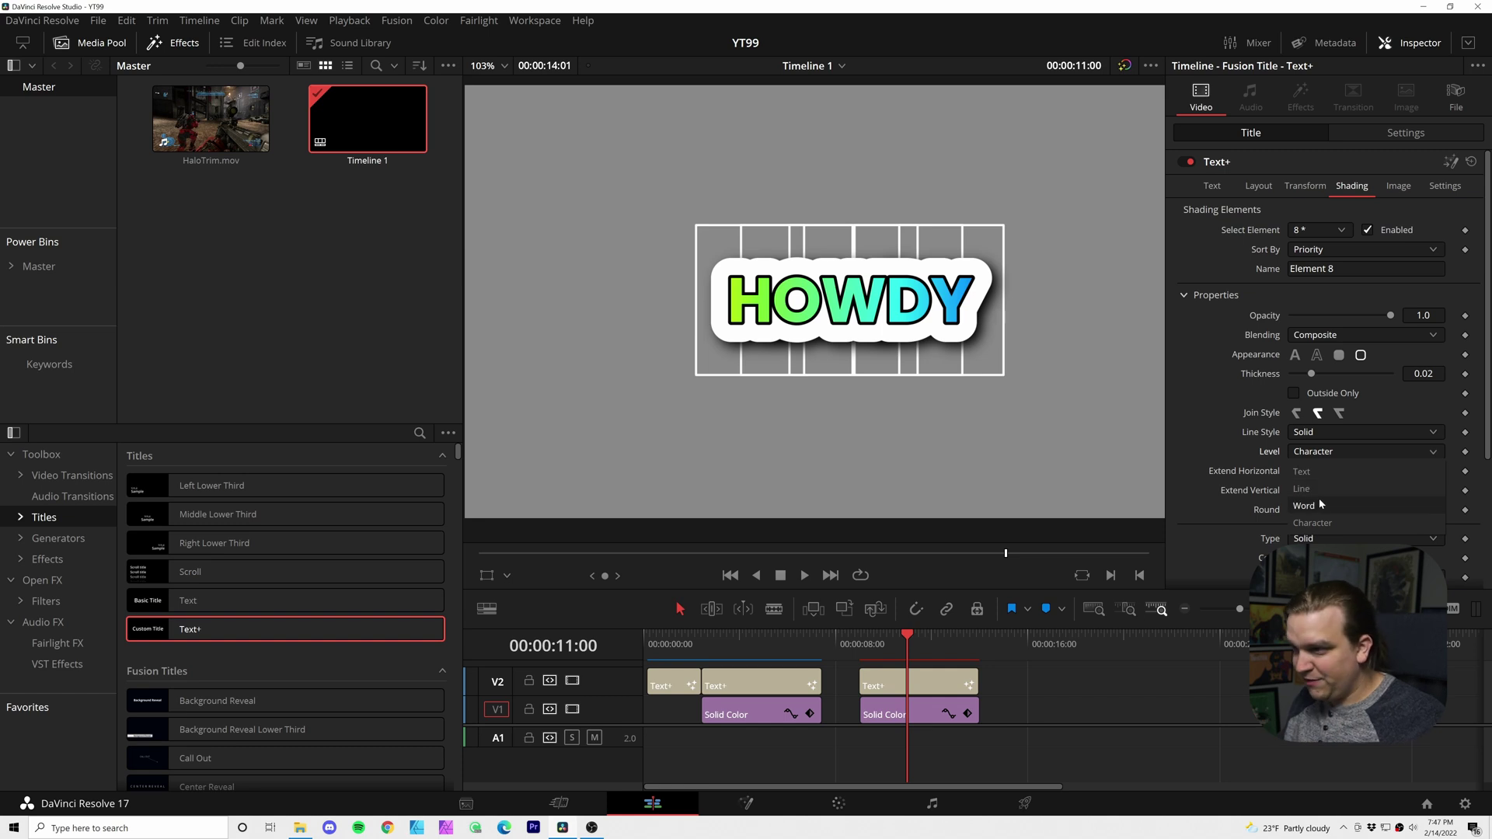
pyautogui.click(1306, 506)
pyautogui.hotkey('shift', 'z')
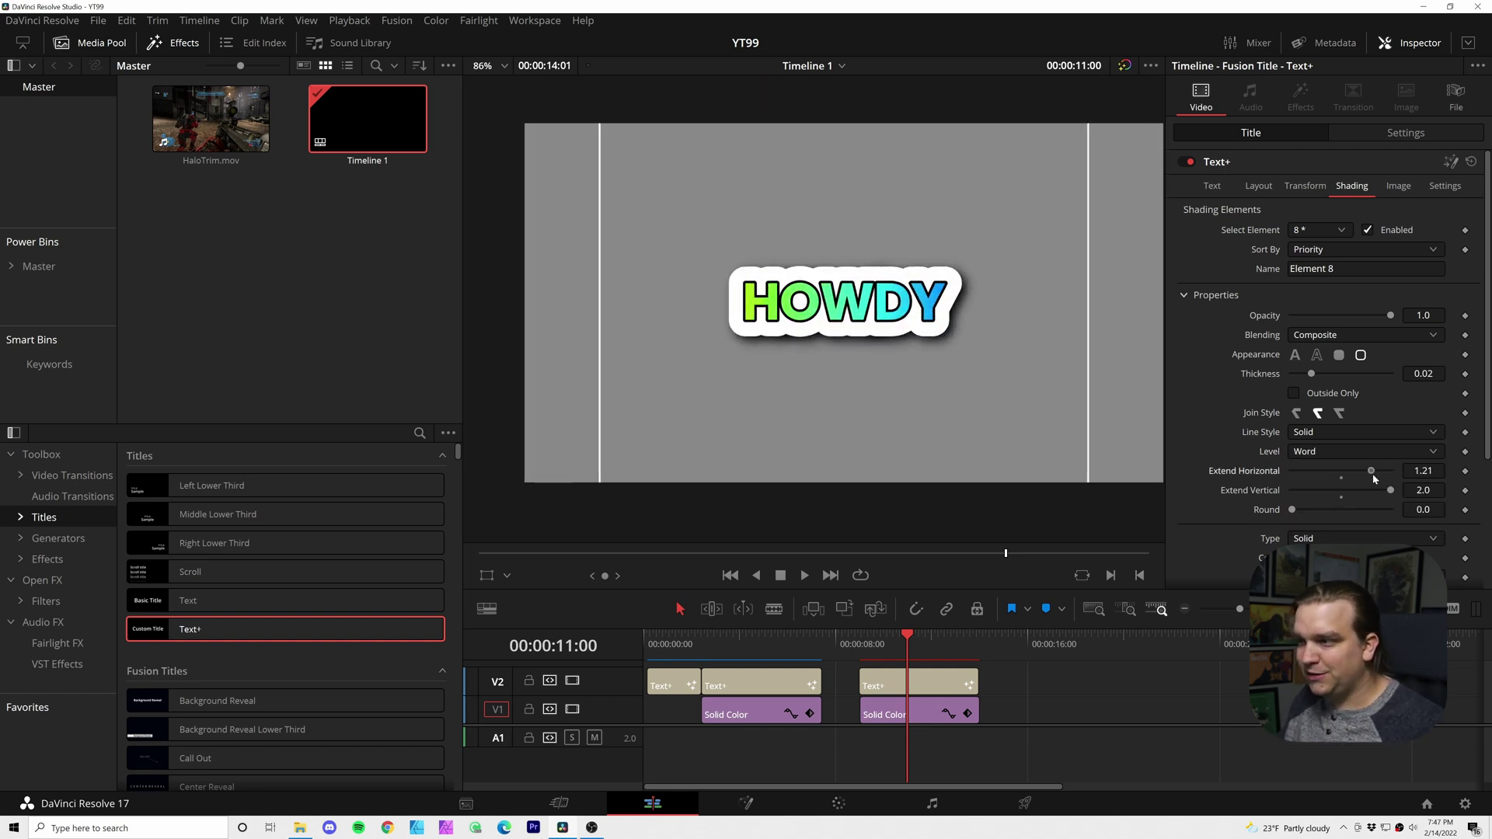
pyautogui.click(1366, 231)
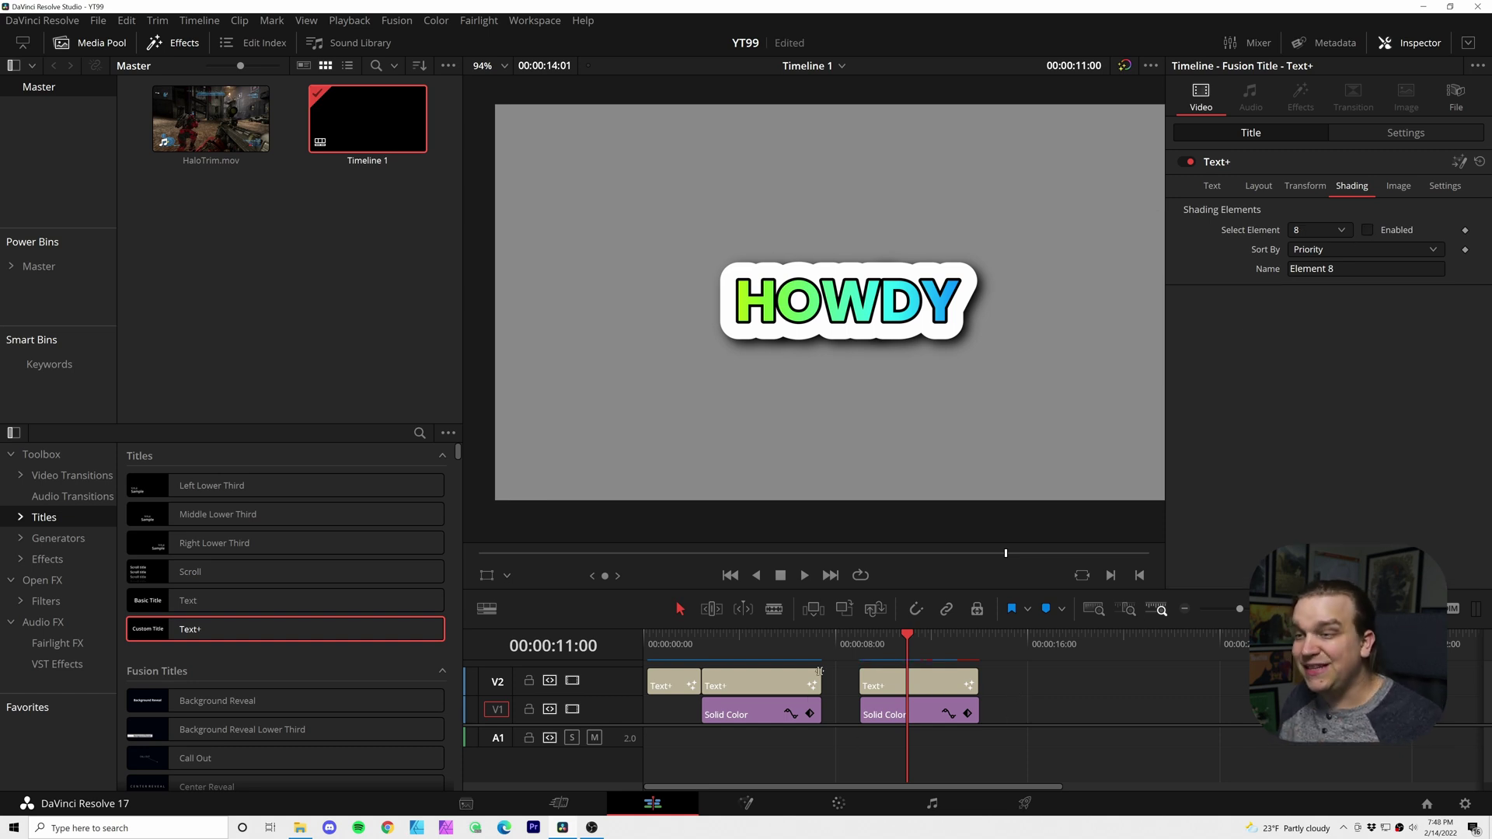